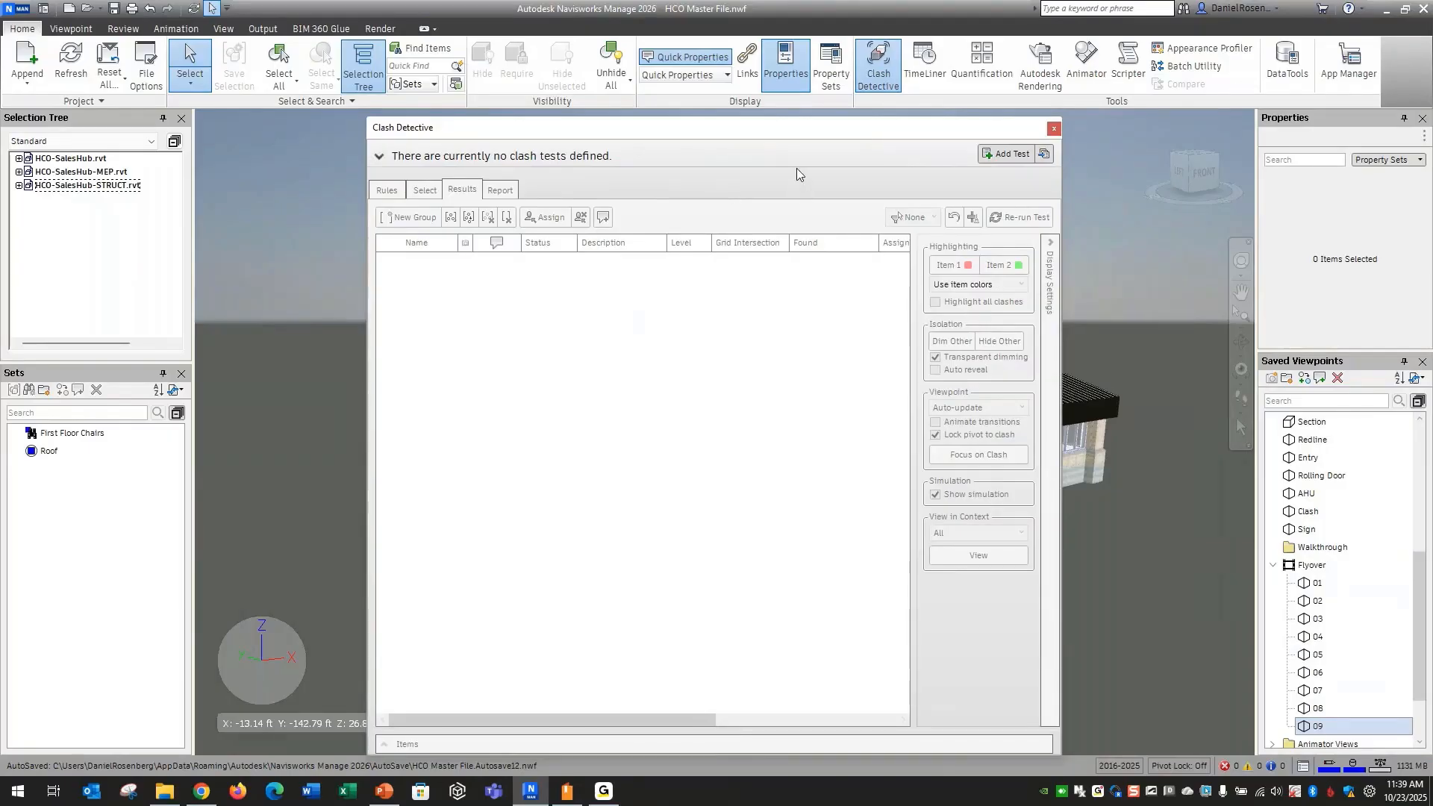
Add a new clash test and name it Structure vs. MEP
{"action": "key", "text": "ctrl+2"}
{"action": "left_click_drag", "start_coordinate": [966, 139], "coordinate": [1038, 164]}
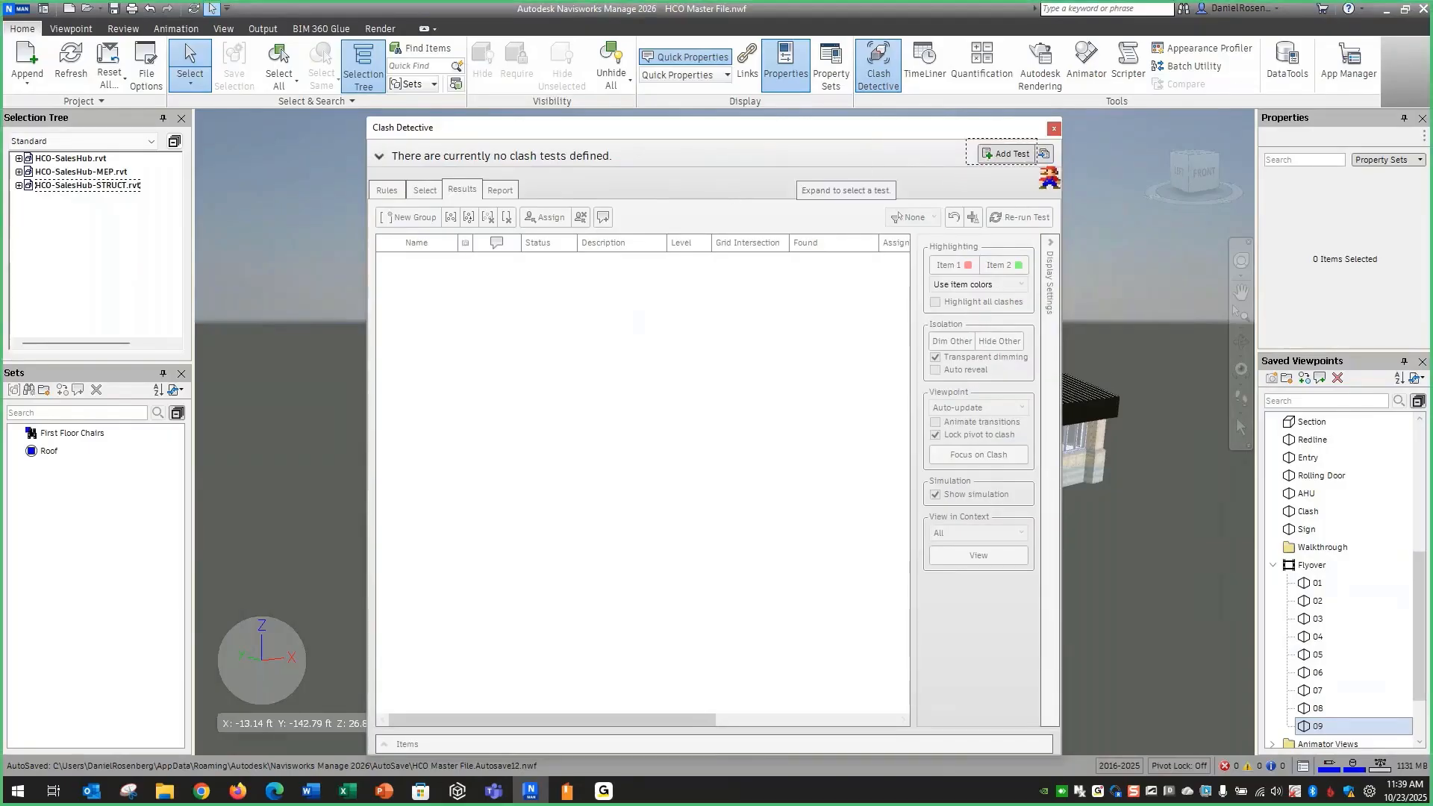
{"action": "key", "text": "Escape"}
{"action": "left_click", "coordinate": [1004, 154]}
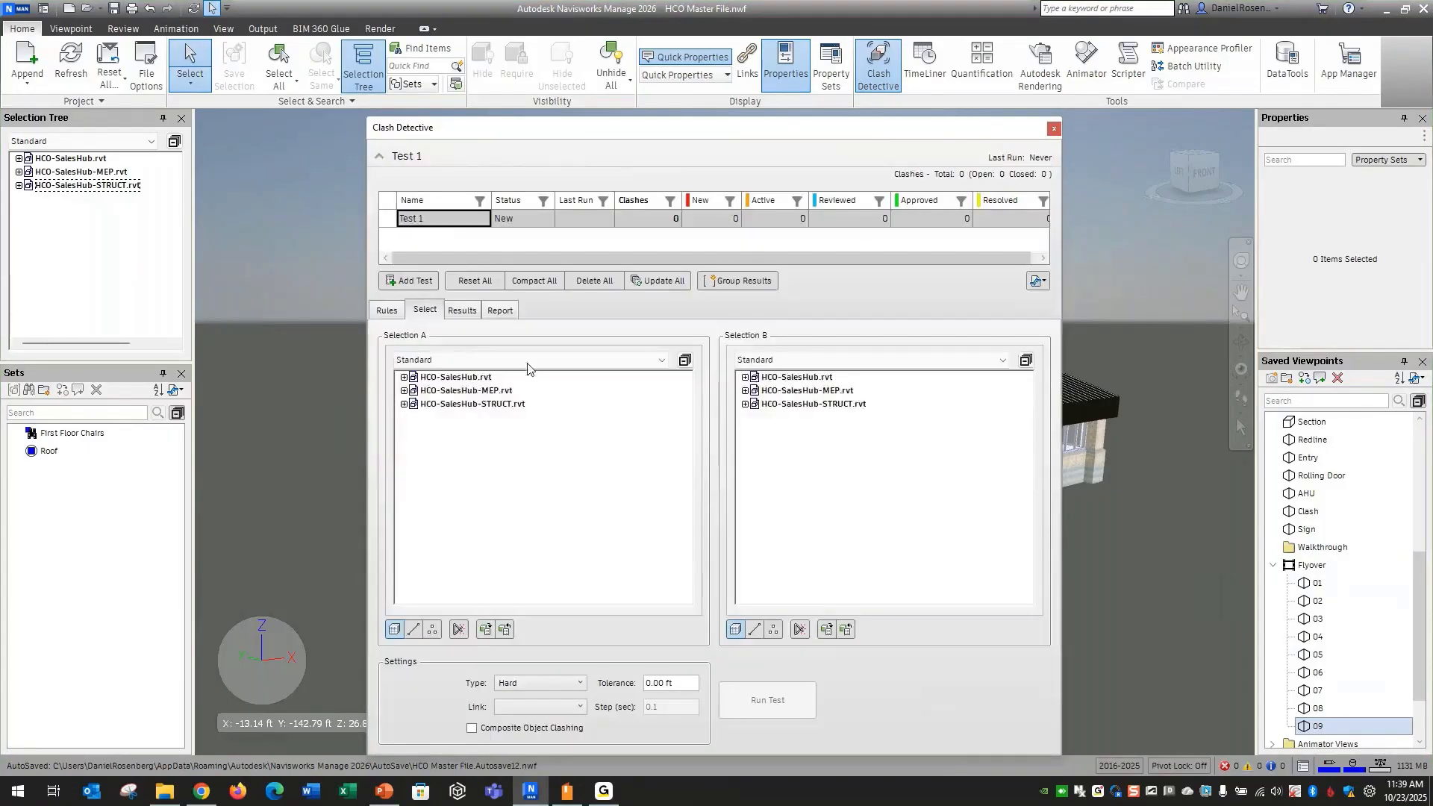
{"action": "right_click", "coordinate": [439, 224]}
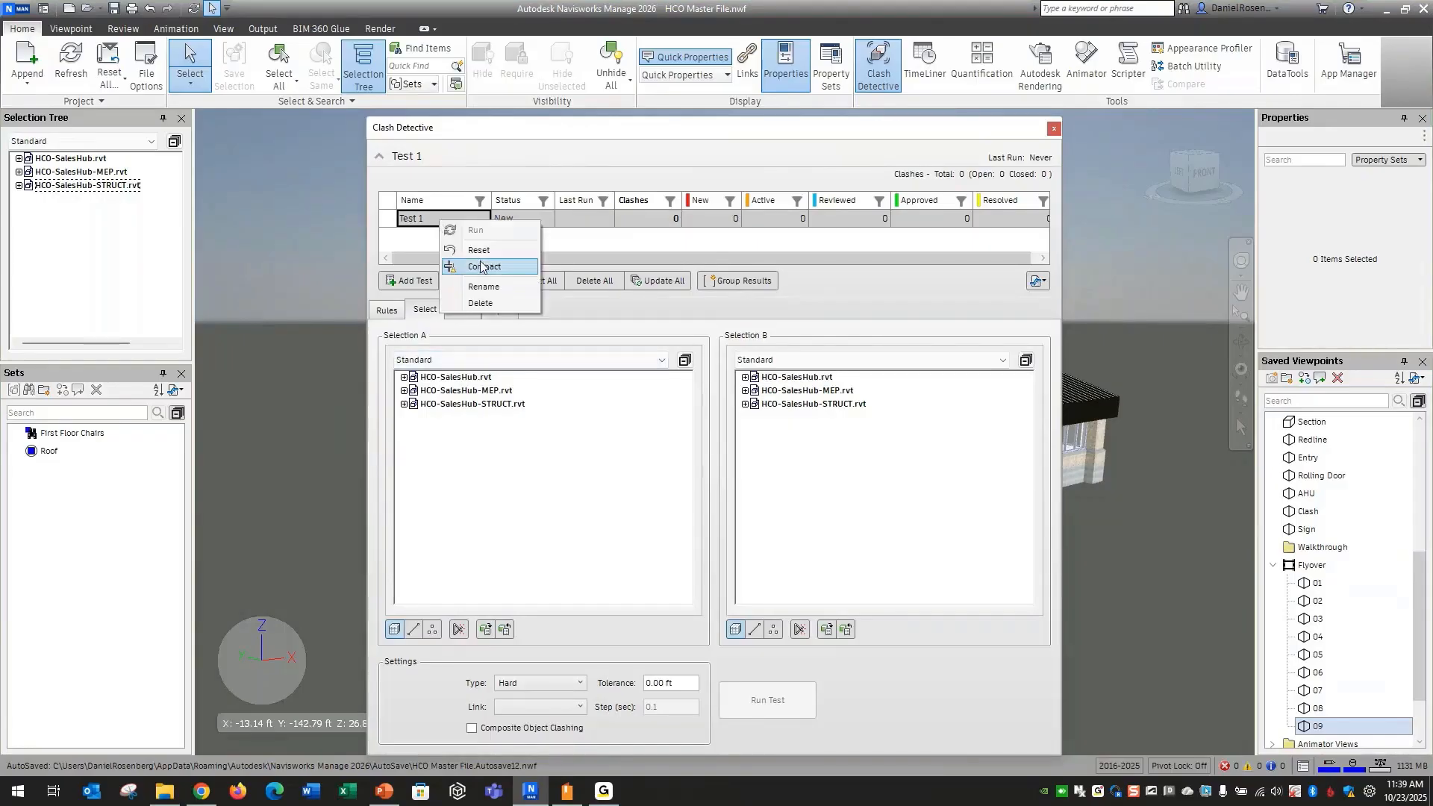
{"action": "left_click", "coordinate": [485, 288]}
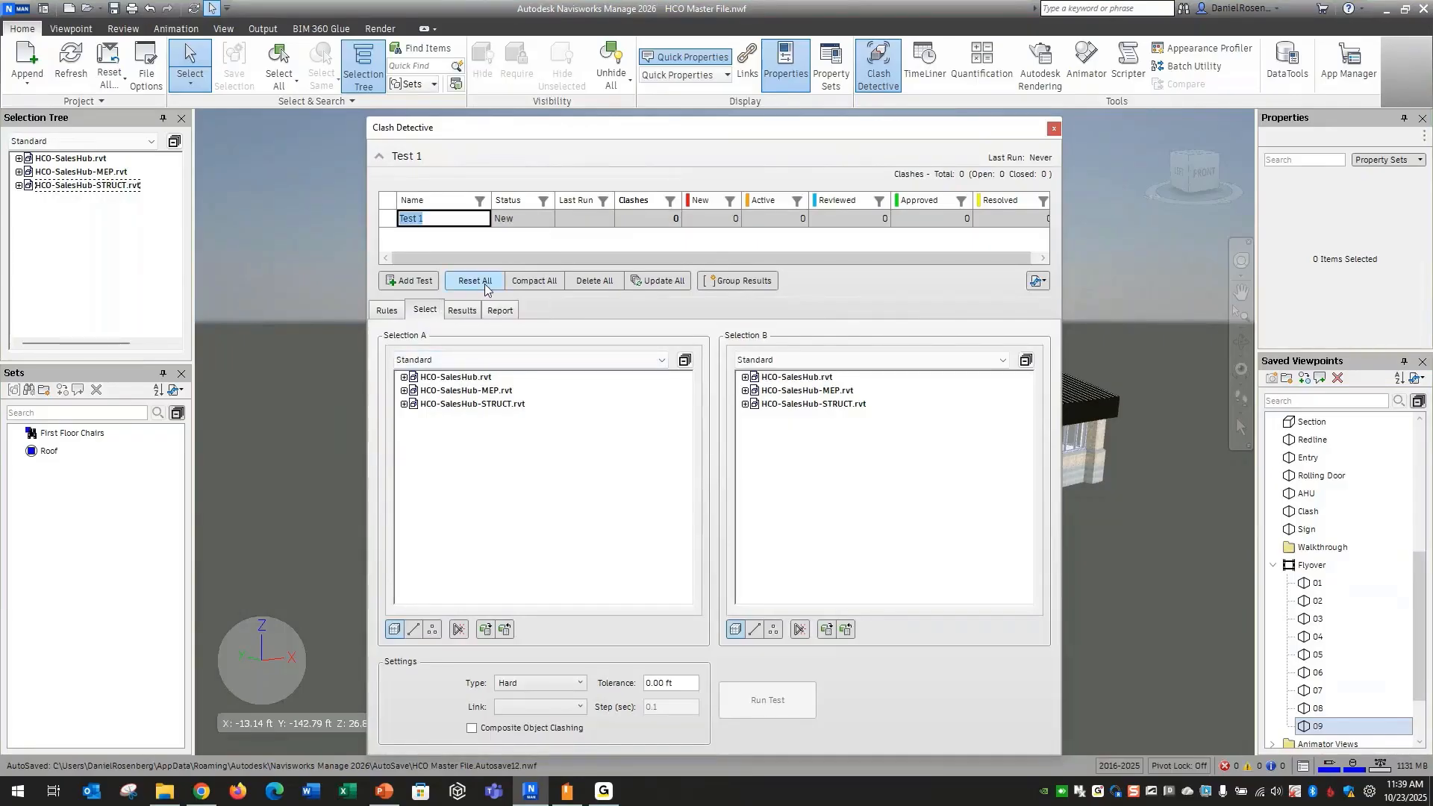
{"action": "type", "text": "Structure vs. ME"}
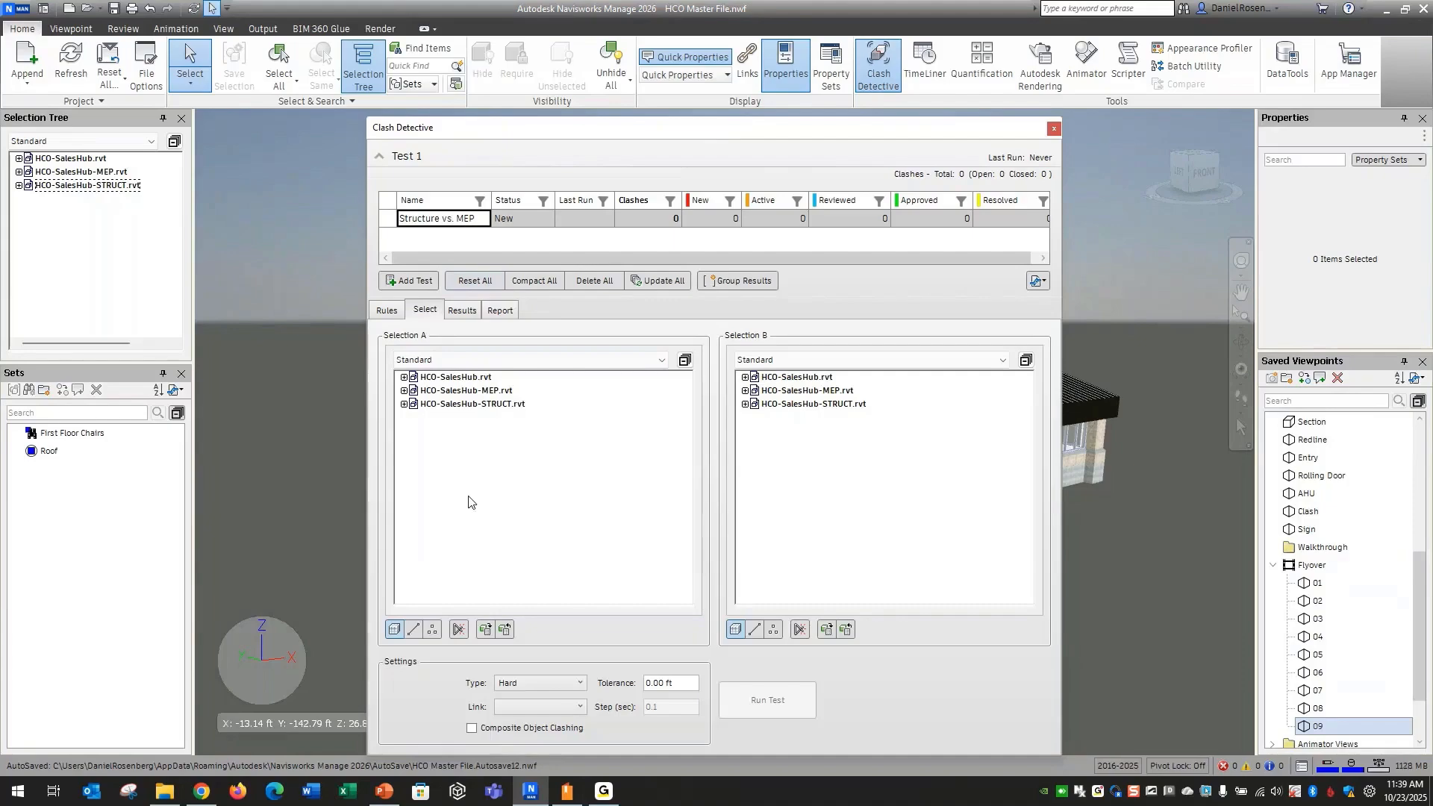
{"action": "type", "text": "P"}
{"action": "key", "text": "Return"}
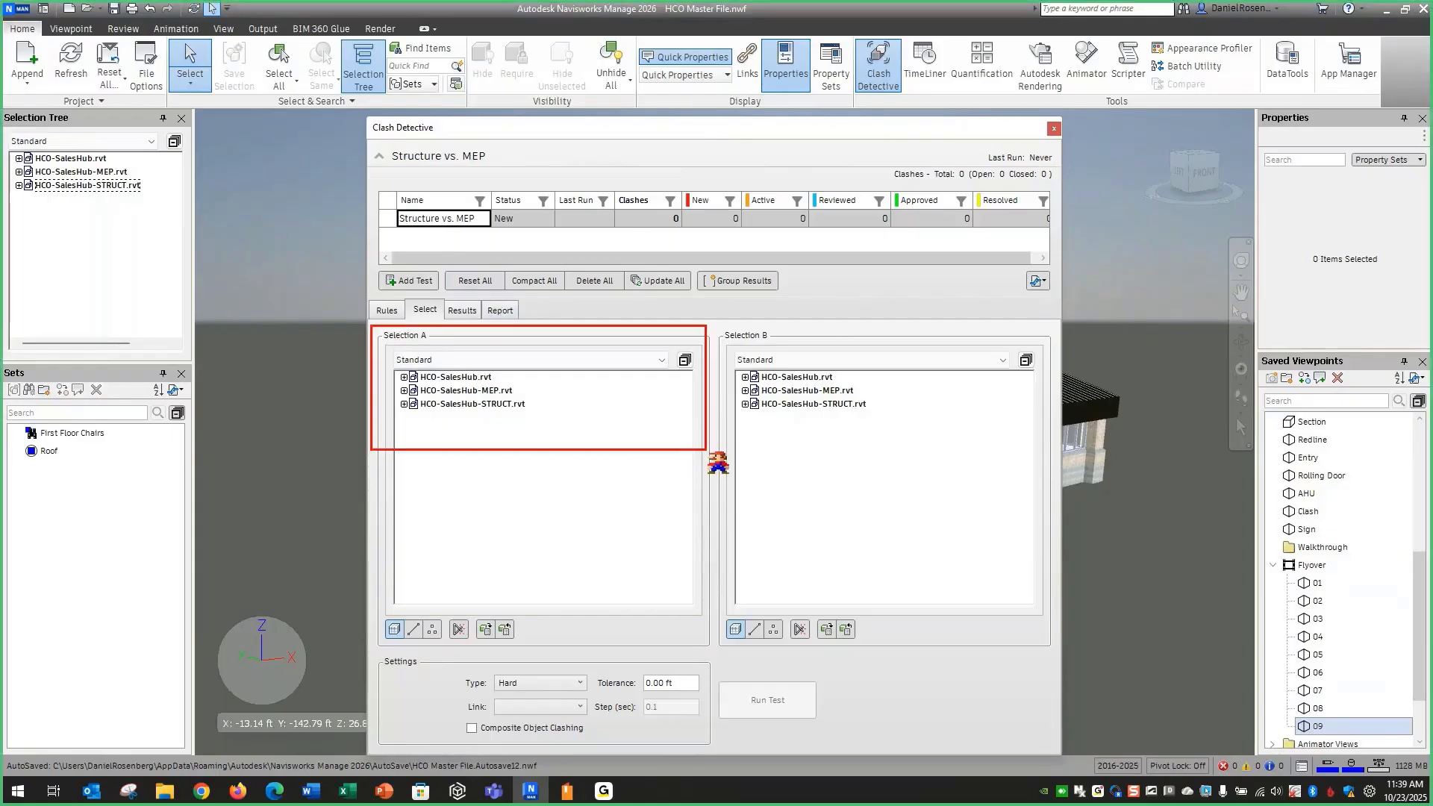
Choose HCO-SalesHub-STRUCT.rvt for Selection A and HCO-SalesHub-MEP.rvt for Selection B, checking the Level 1 categories of the MEP model
{"action": "left_click", "coordinate": [481, 405]}
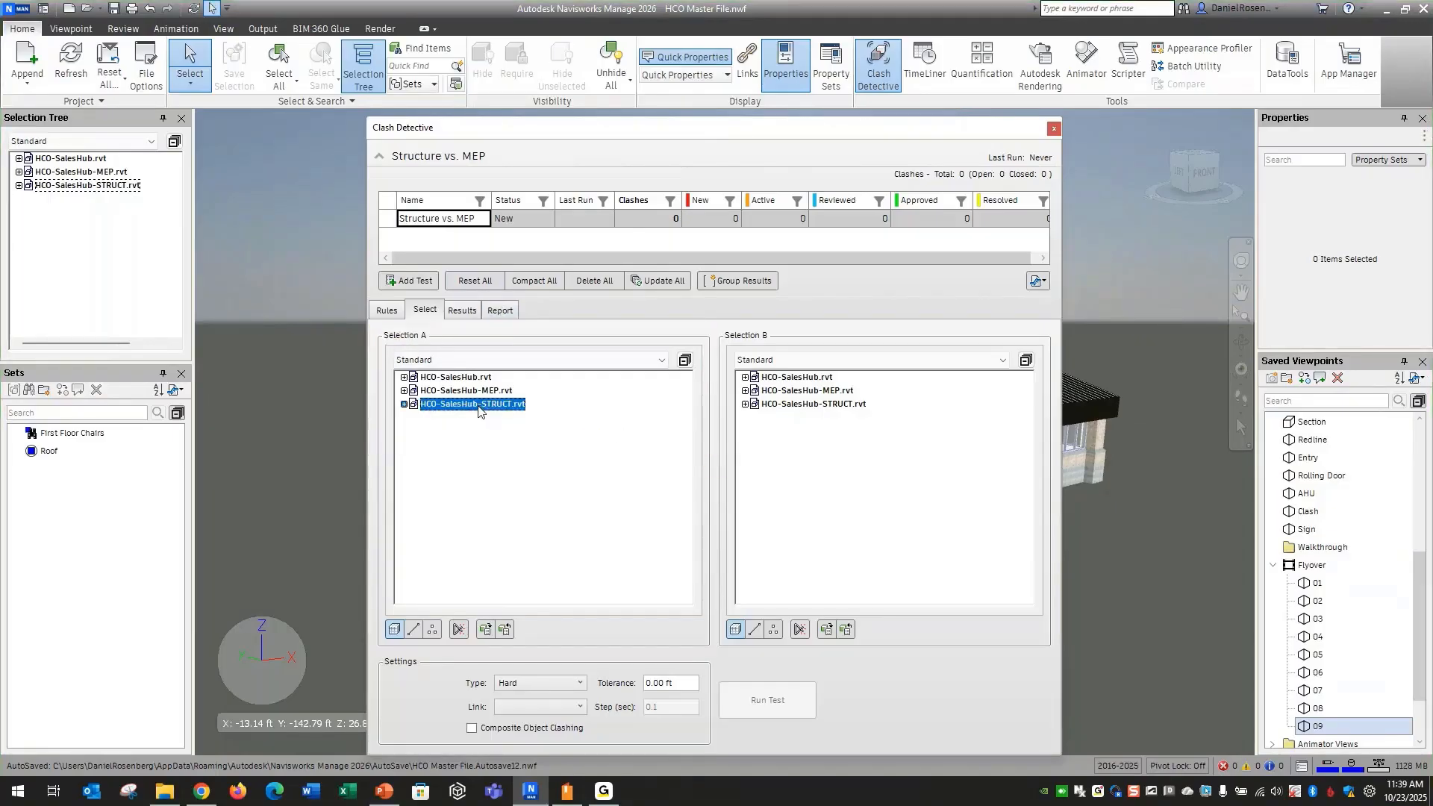
{"action": "left_click", "coordinate": [836, 394]}
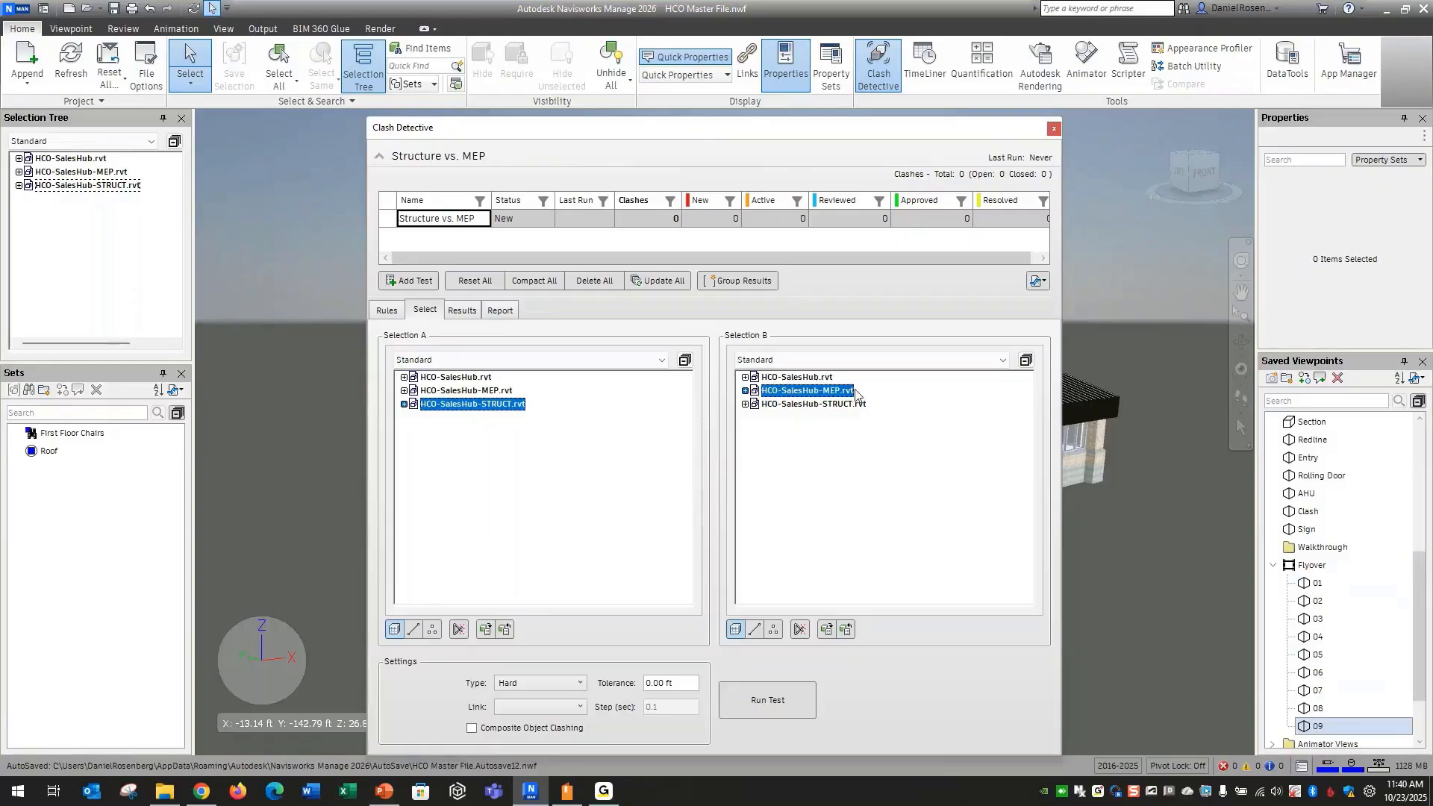
{"action": "left_click", "coordinate": [745, 391]}
{"action": "left_click", "coordinate": [758, 404]}
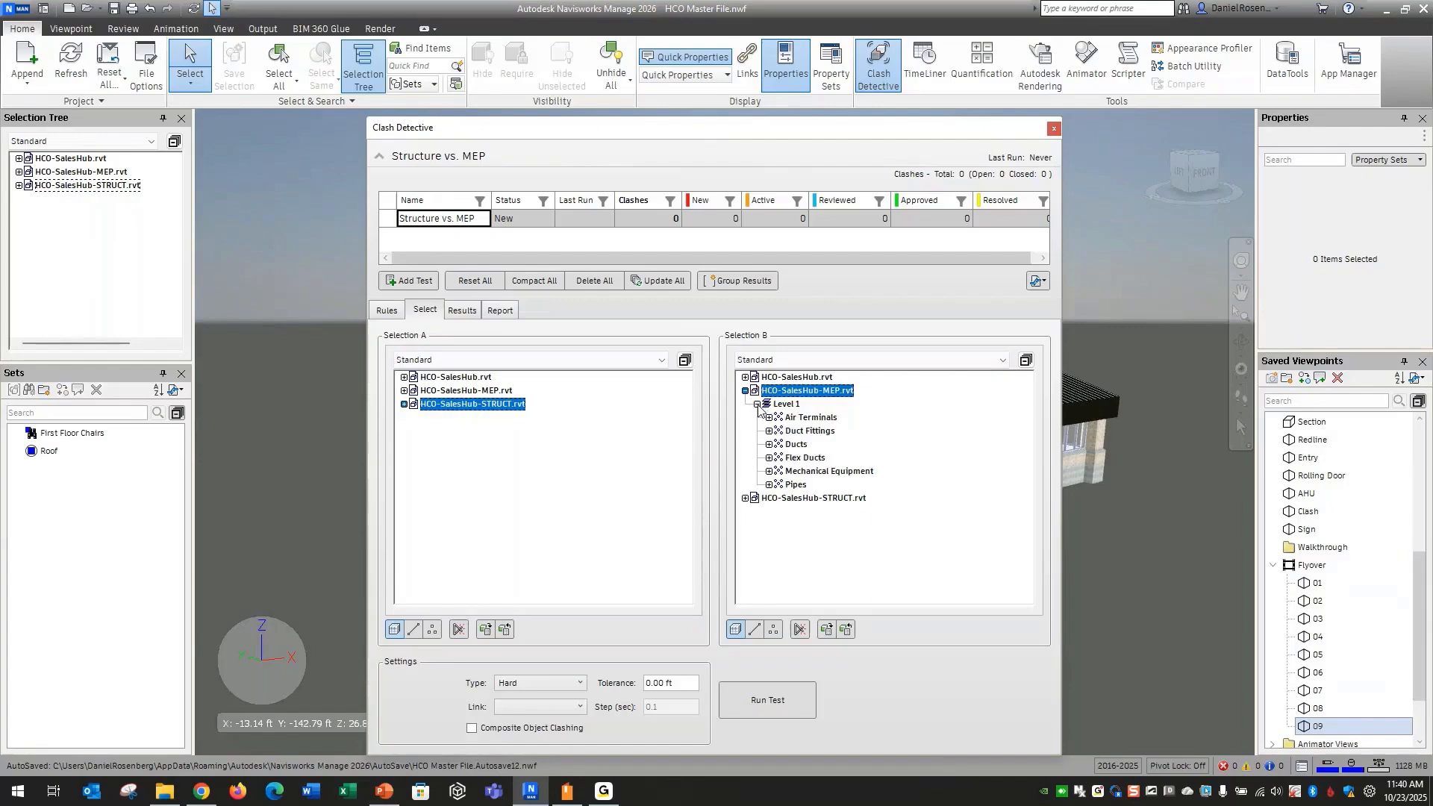
{"action": "left_click", "coordinate": [757, 404]}
{"action": "left_click", "coordinate": [745, 391]}
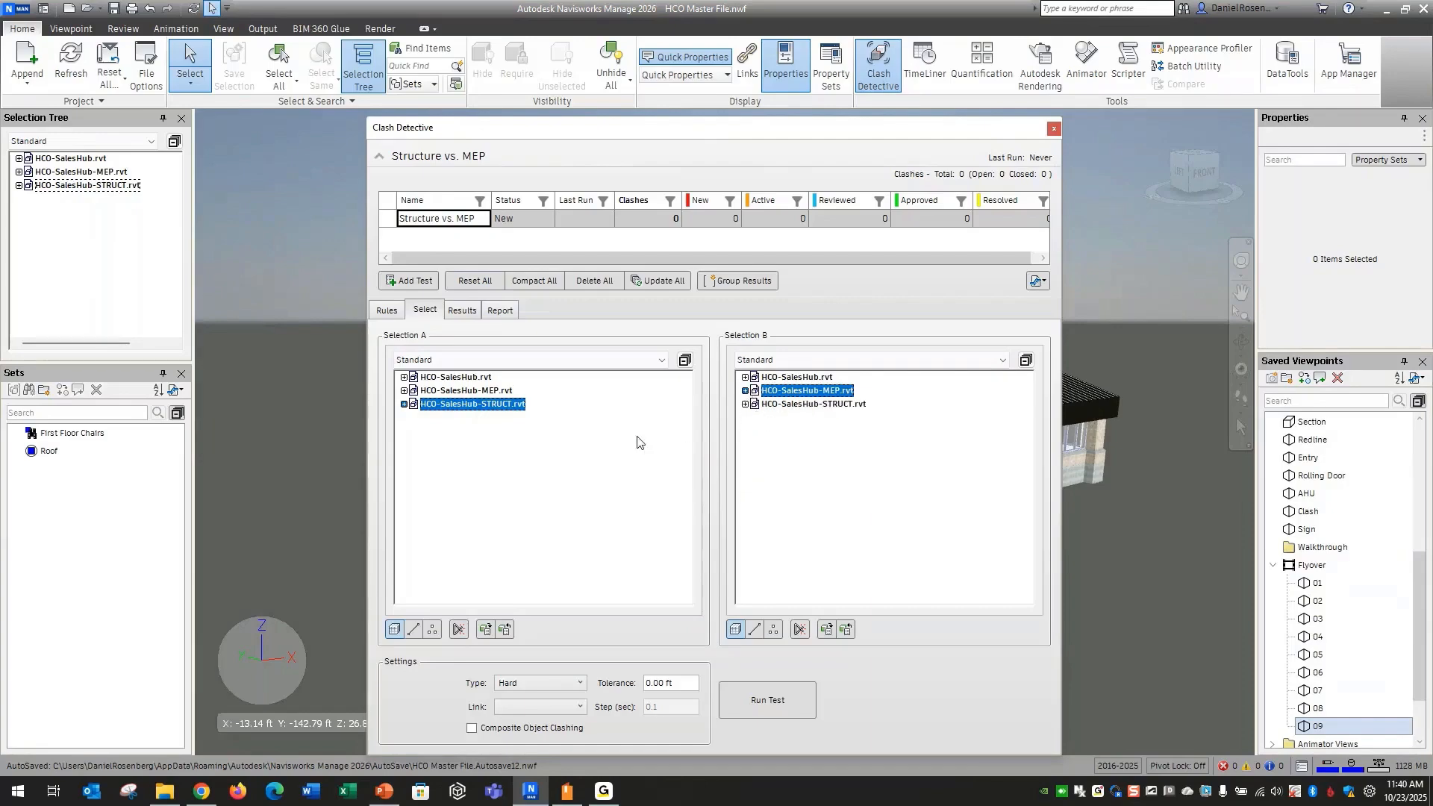
Review the available clash types, keep Hard, and run the Structure vs. MEP test
{"action": "left_click_drag", "start_coordinate": [702, 137], "coordinate": [673, 106]}
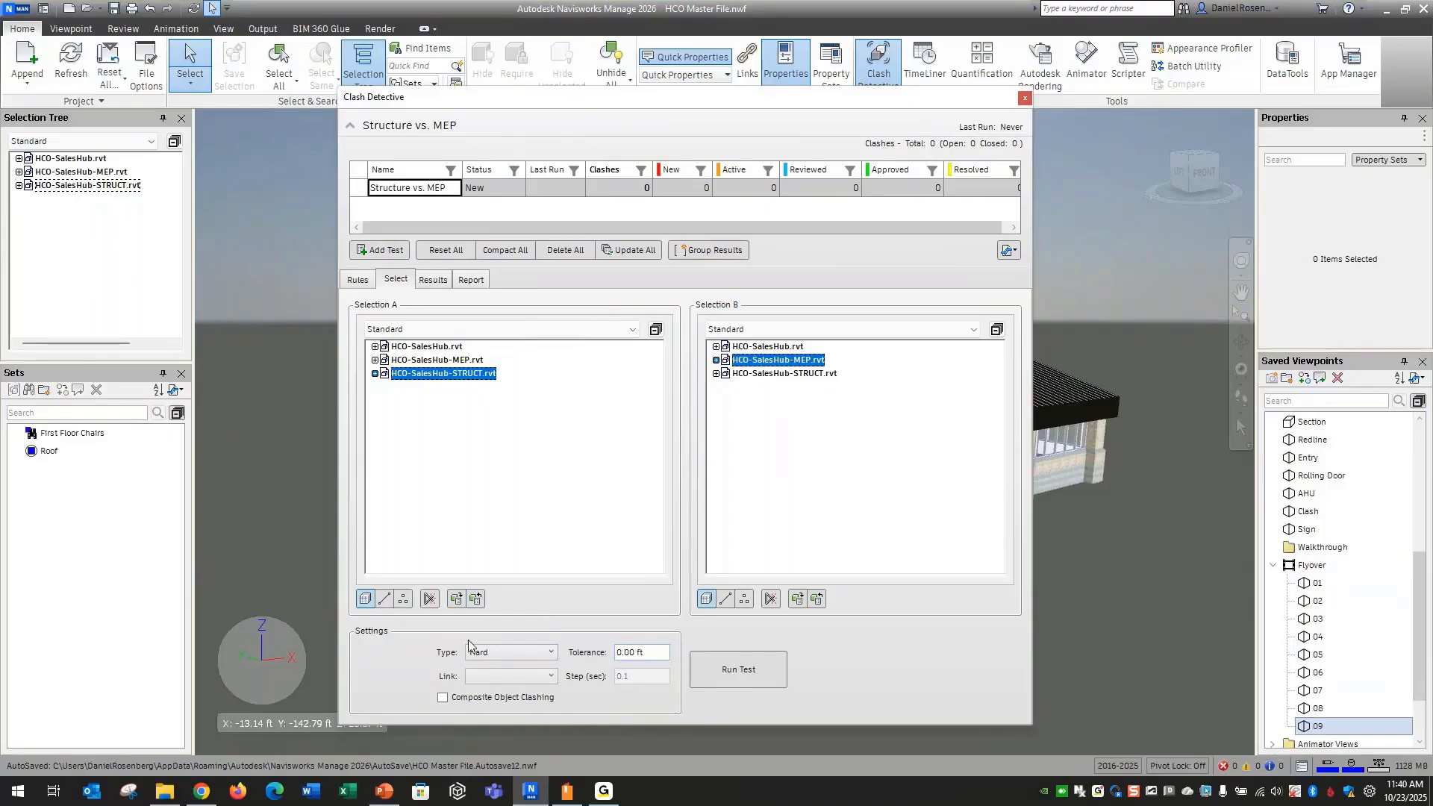
{"action": "left_click", "coordinate": [509, 652]}
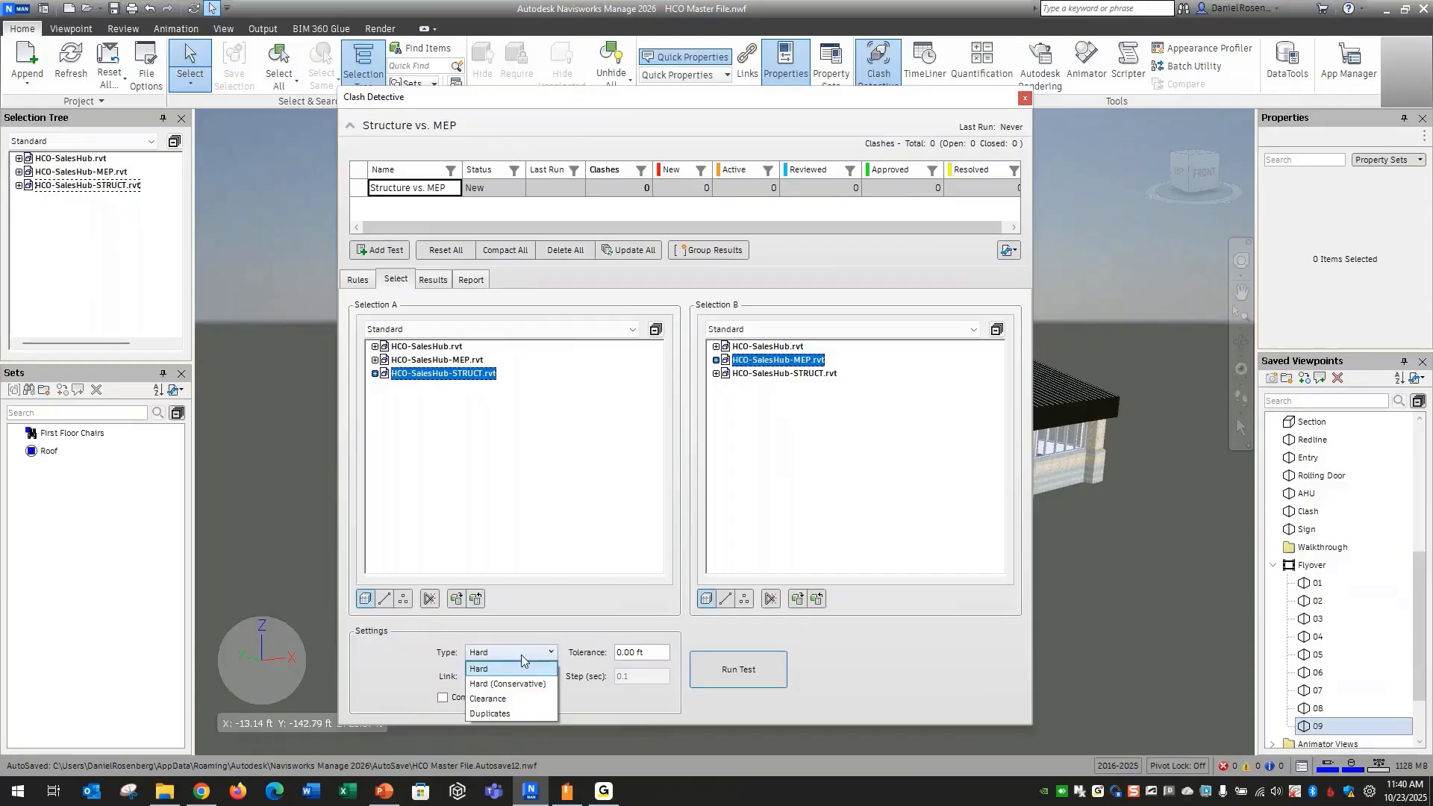
{"action": "left_click", "coordinate": [522, 656]}
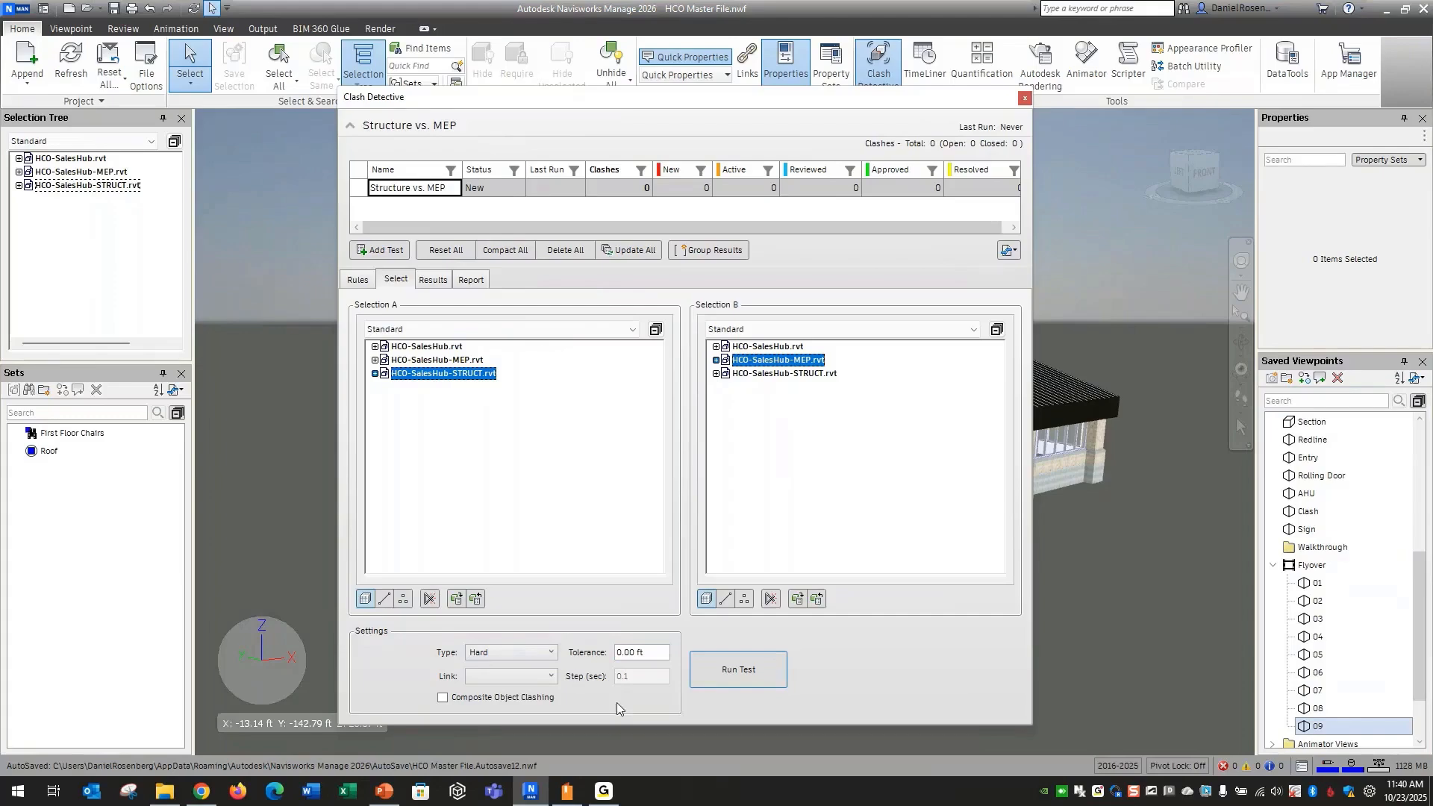
{"action": "left_click", "coordinate": [741, 670]}
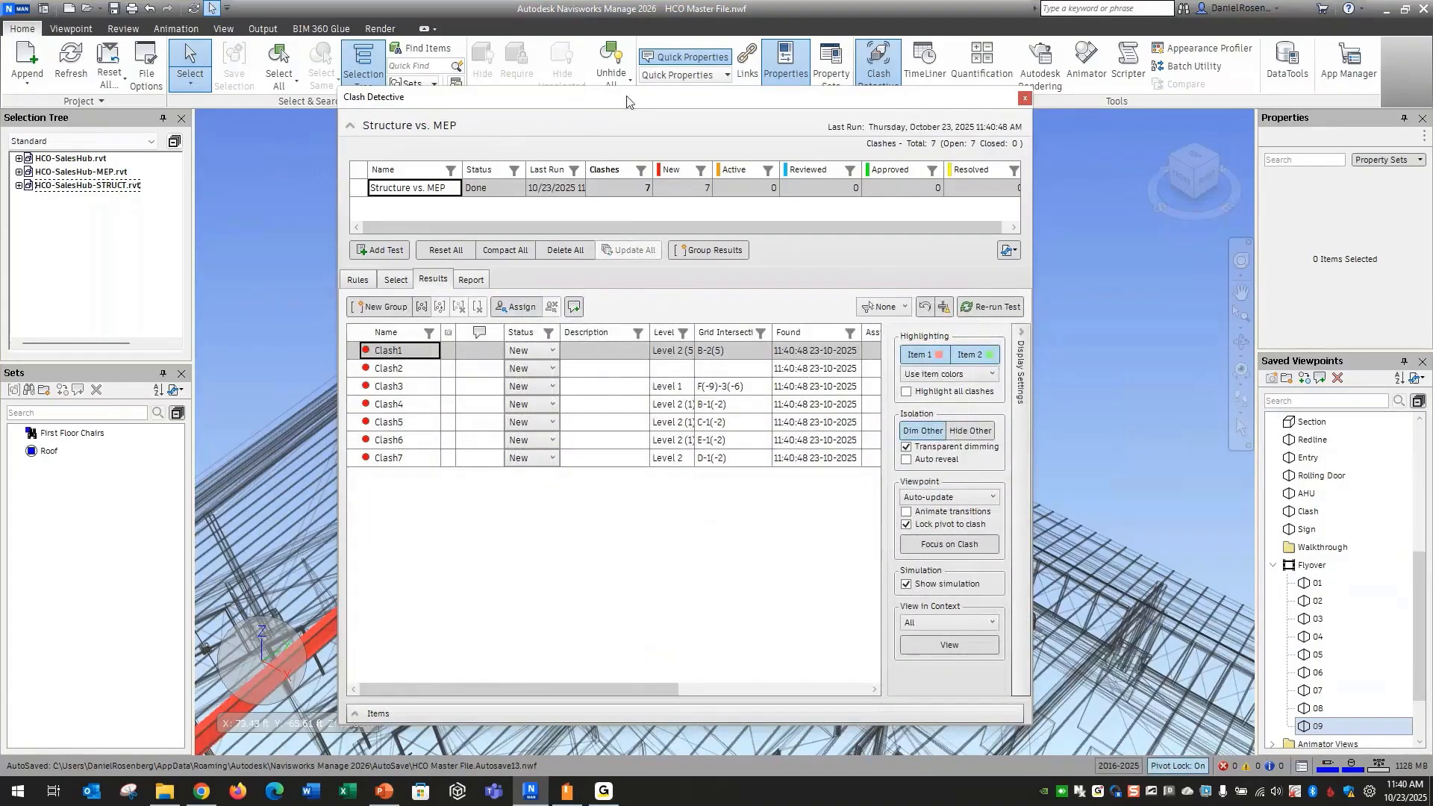
Move the Clash Detective window clear of the model and examine Clash2 through Clash7 one by one
{"action": "left_click_drag", "start_coordinate": [627, 102], "coordinate": [1413, 167]}
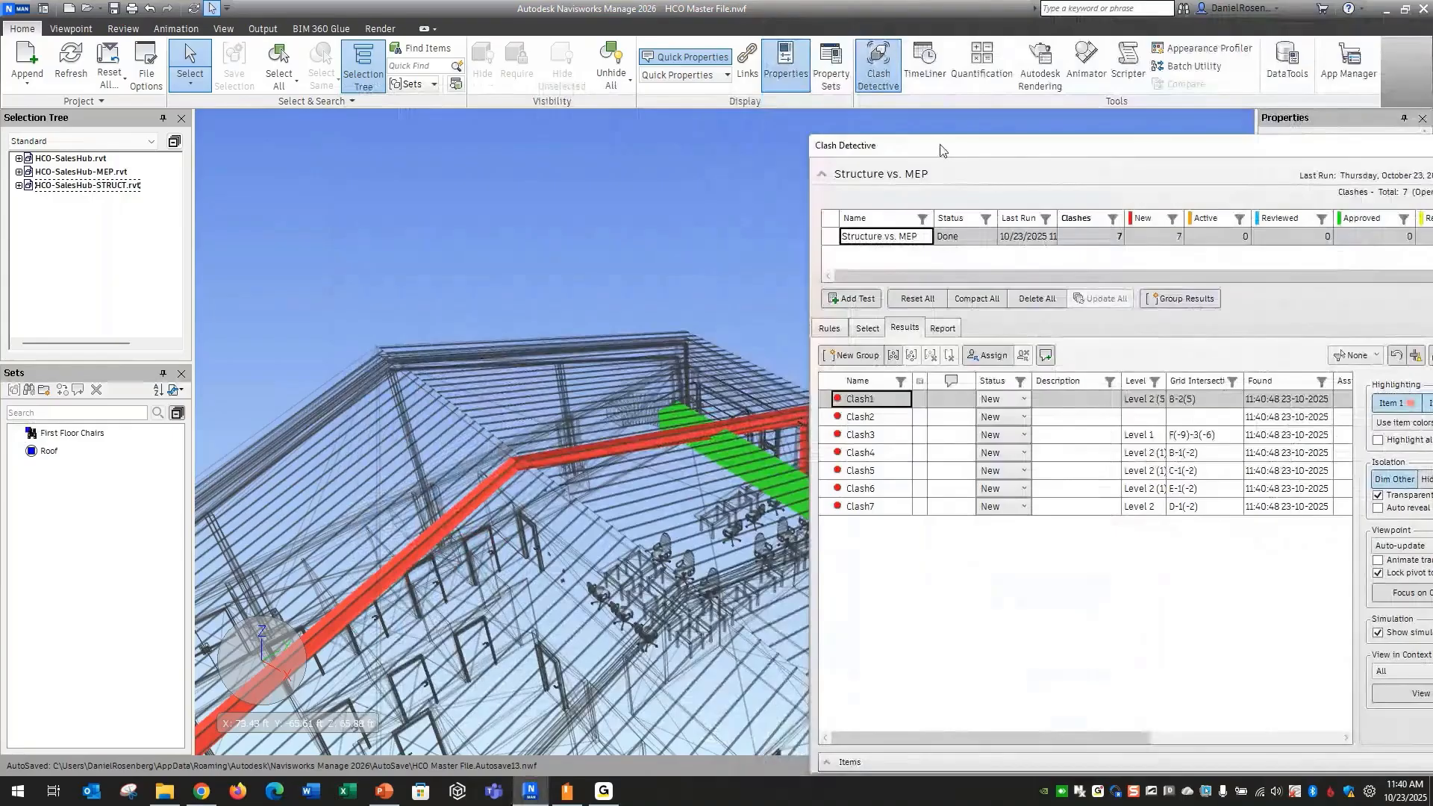
{"action": "left_click_drag", "start_coordinate": [940, 148], "coordinate": [968, 112]}
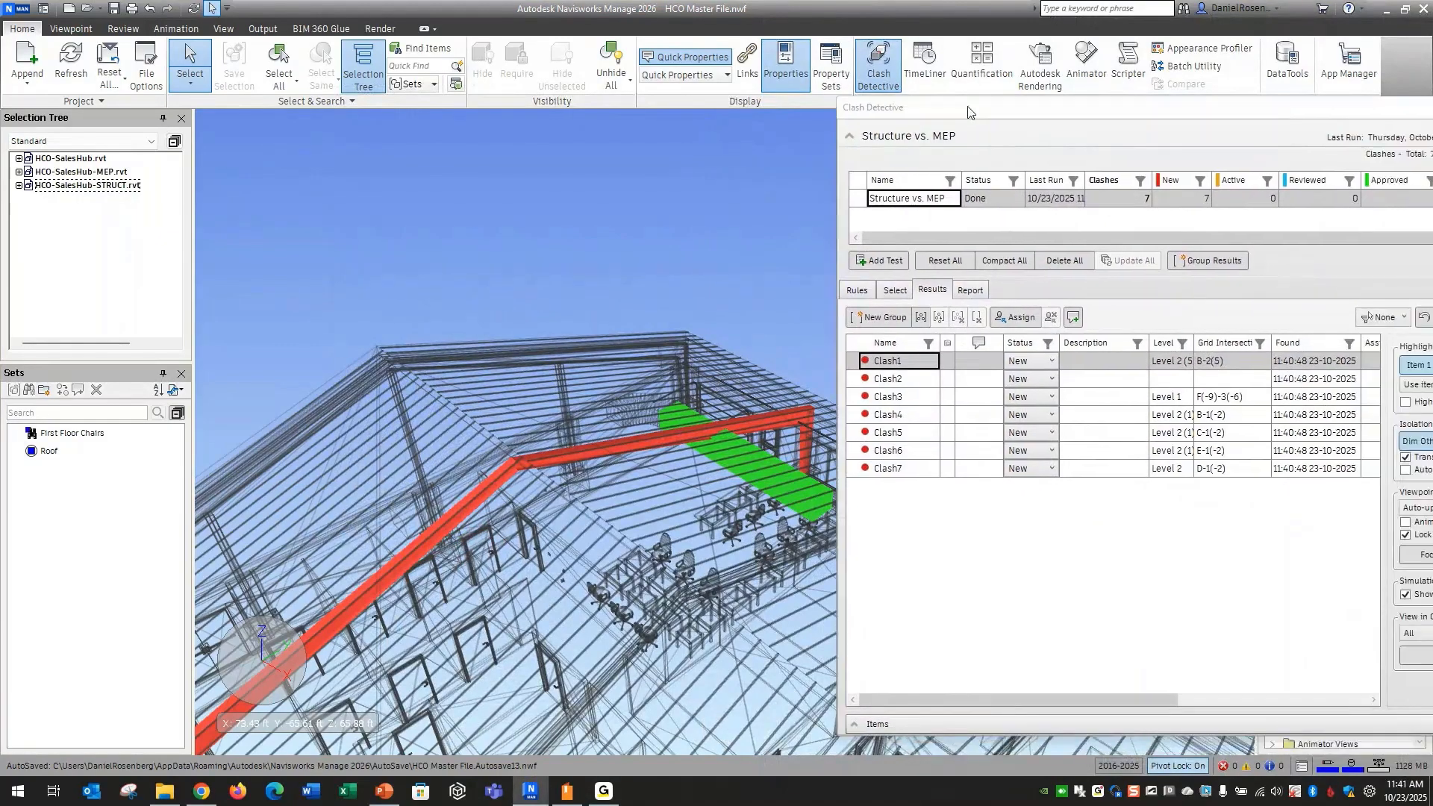
{"action": "left_click", "coordinate": [888, 379]}
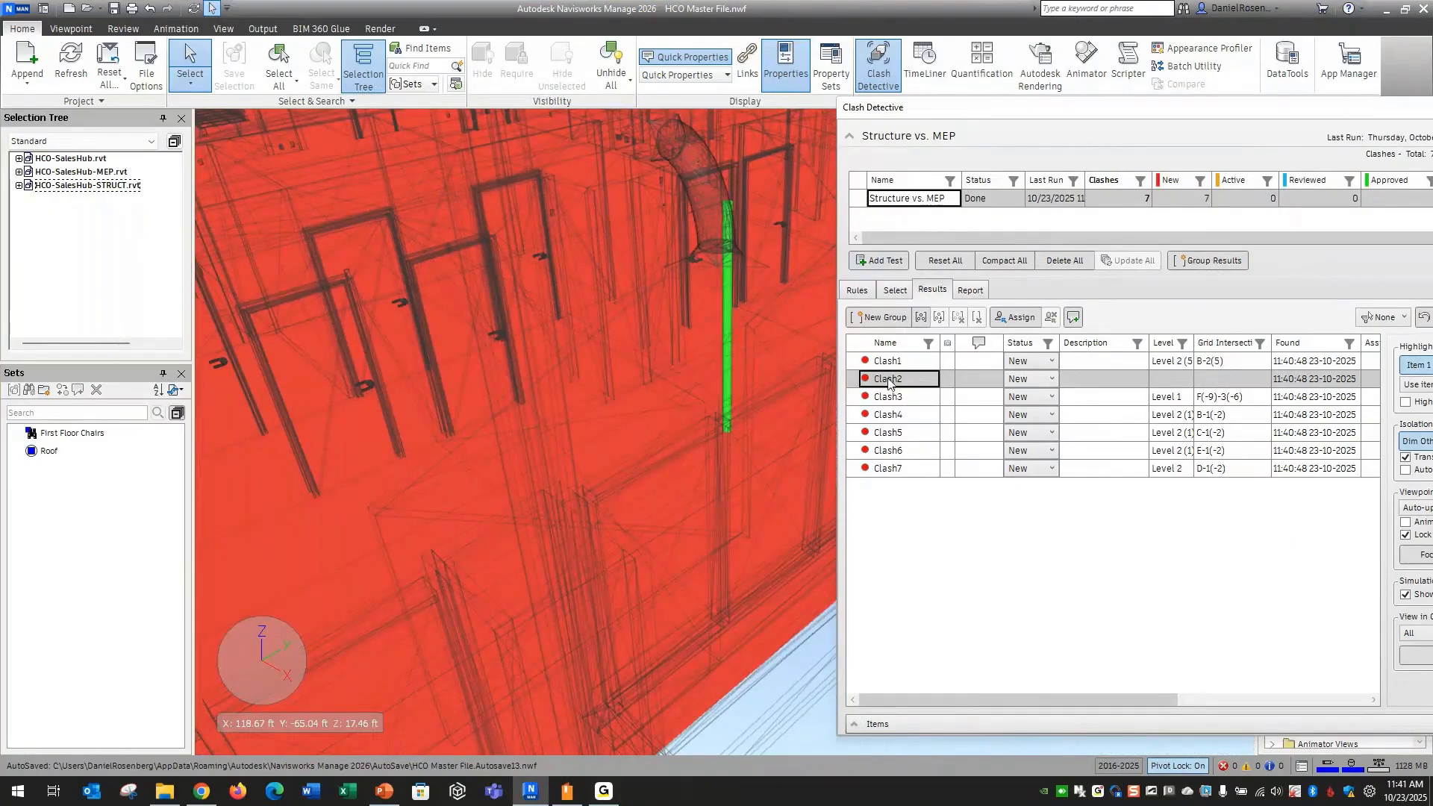
{"action": "left_click", "coordinate": [894, 397]}
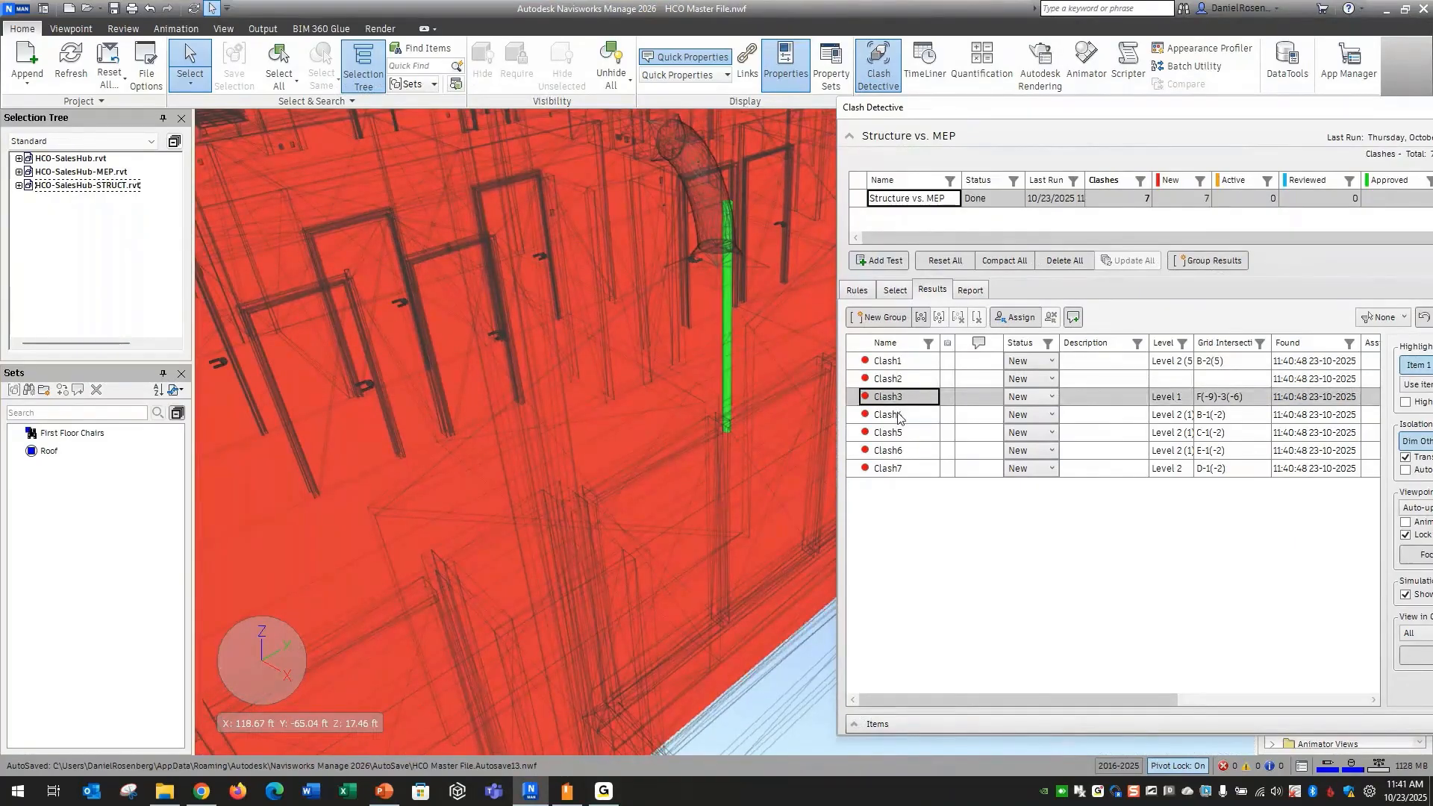
{"action": "left_click", "coordinate": [898, 415]}
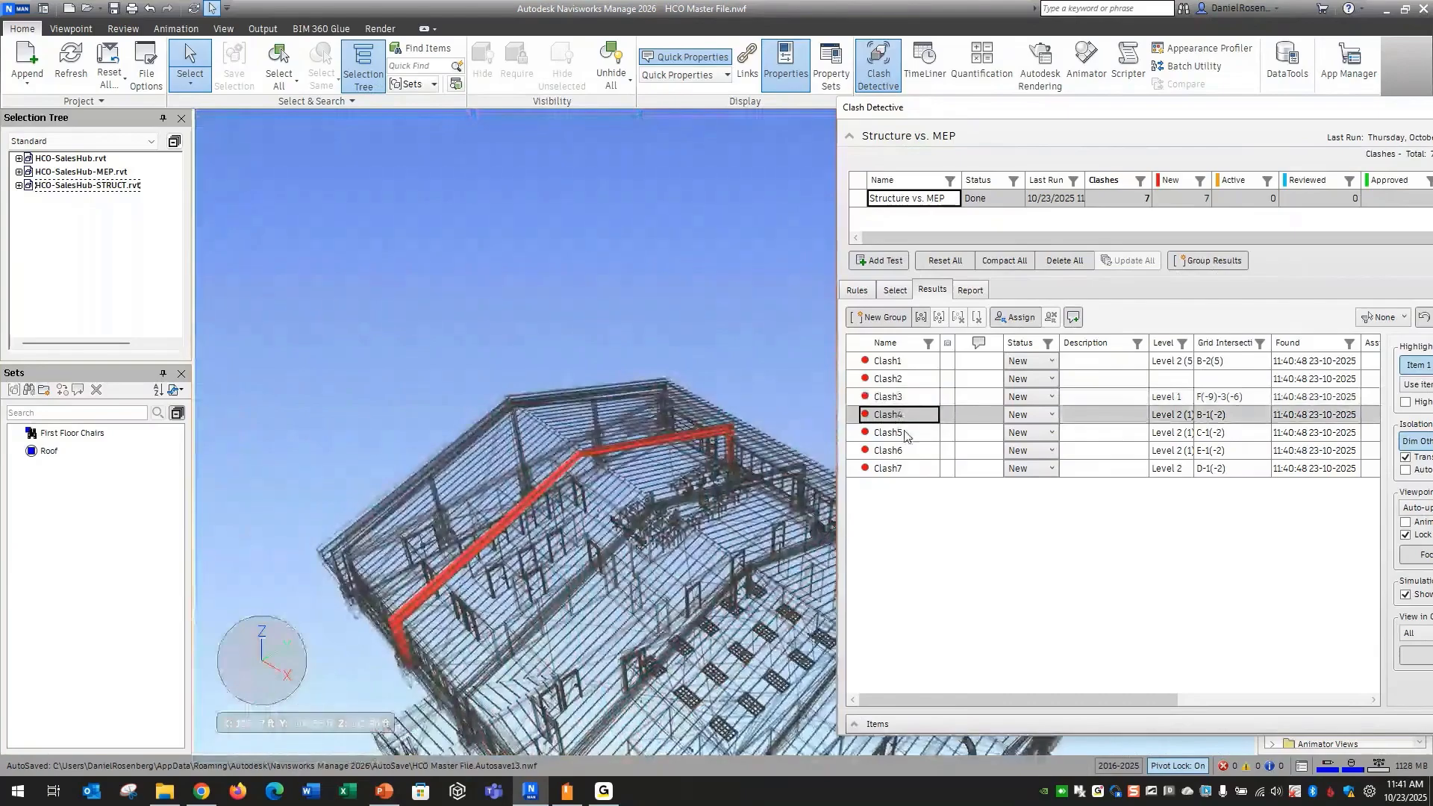
{"action": "left_click", "coordinate": [903, 436]}
{"action": "left_click", "coordinate": [903, 448]}
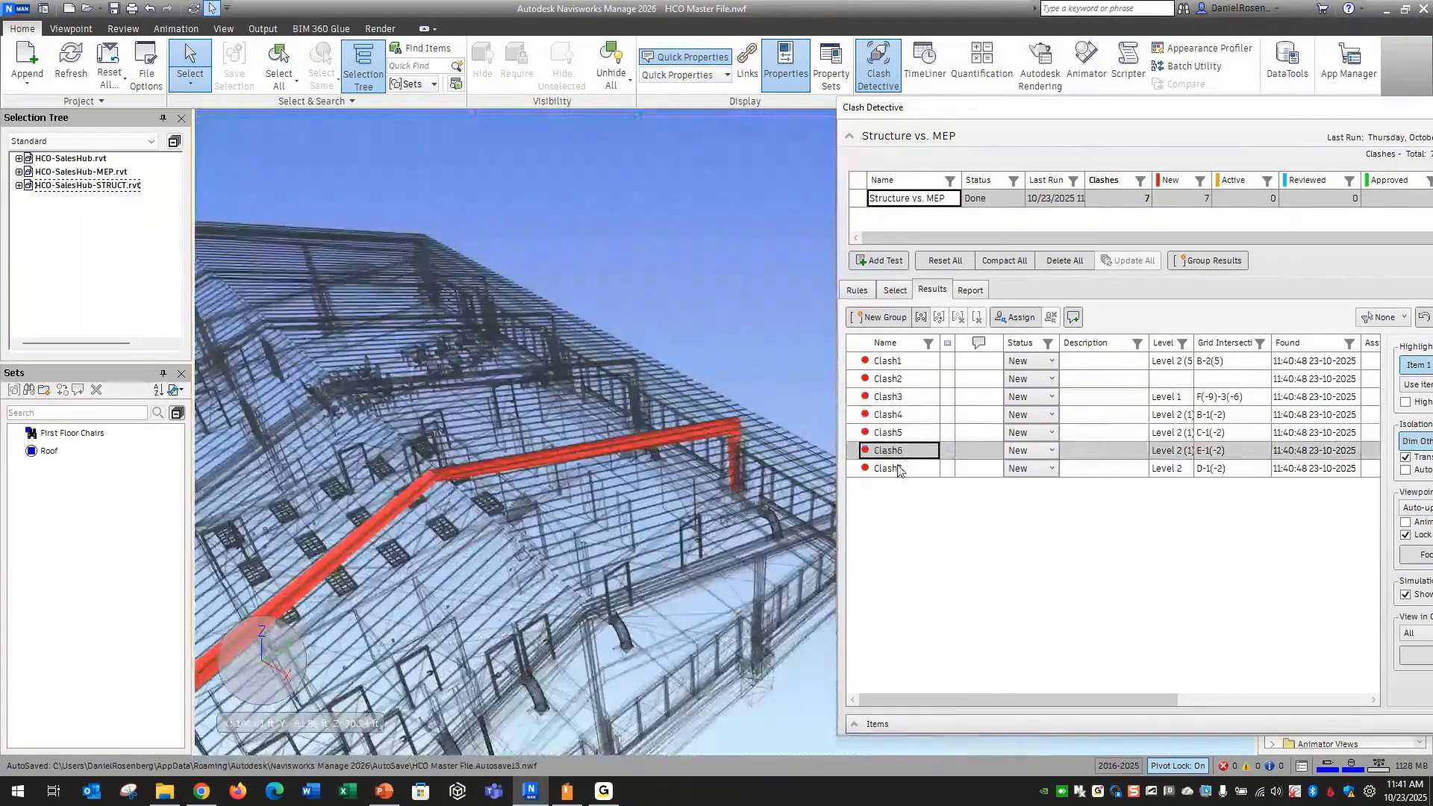
{"action": "left_click", "coordinate": [900, 469]}
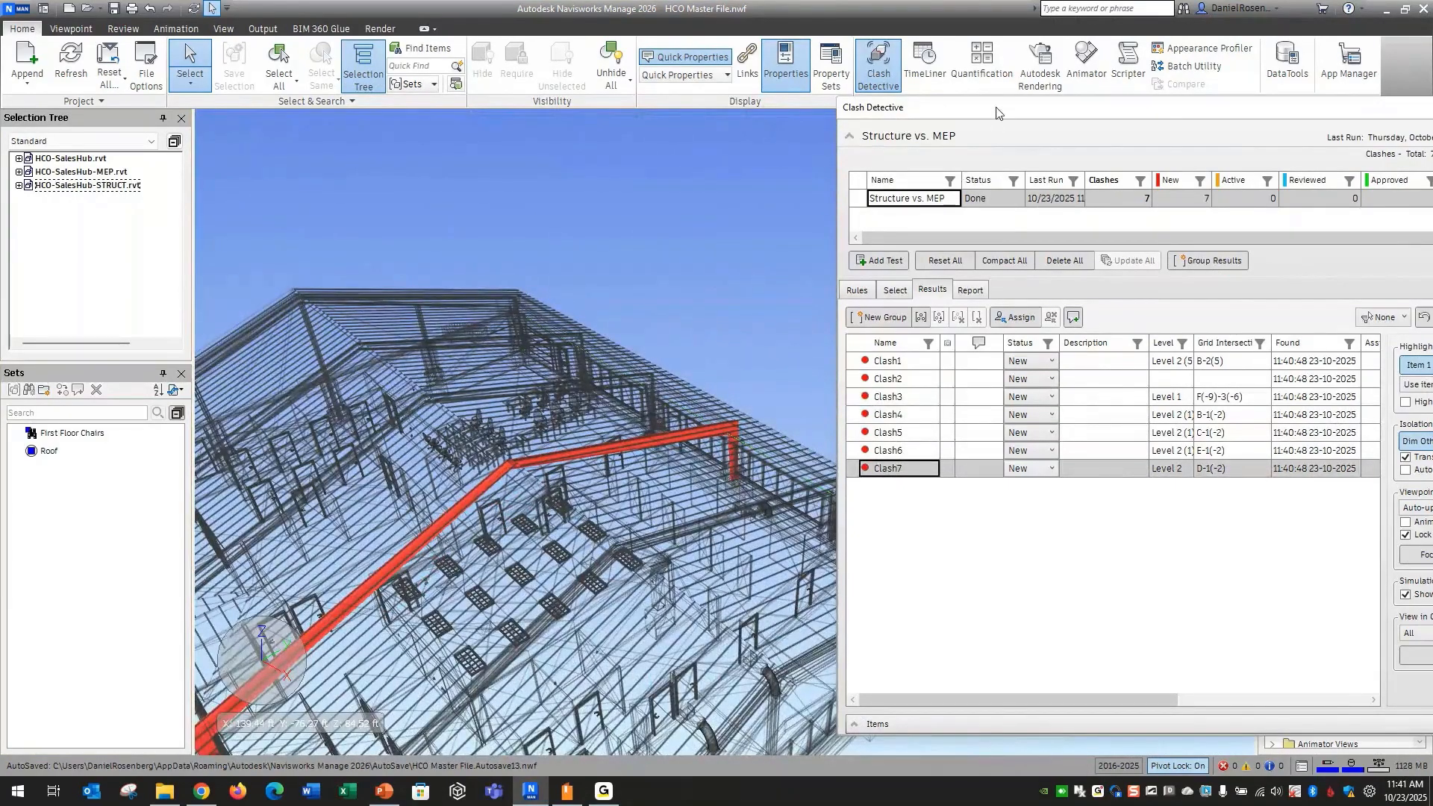
Uncover more of the model and re-examine Clash3 through Clash7 to compare the structural frames involved
{"action": "left_click_drag", "start_coordinate": [996, 112], "coordinate": [1136, 97]}
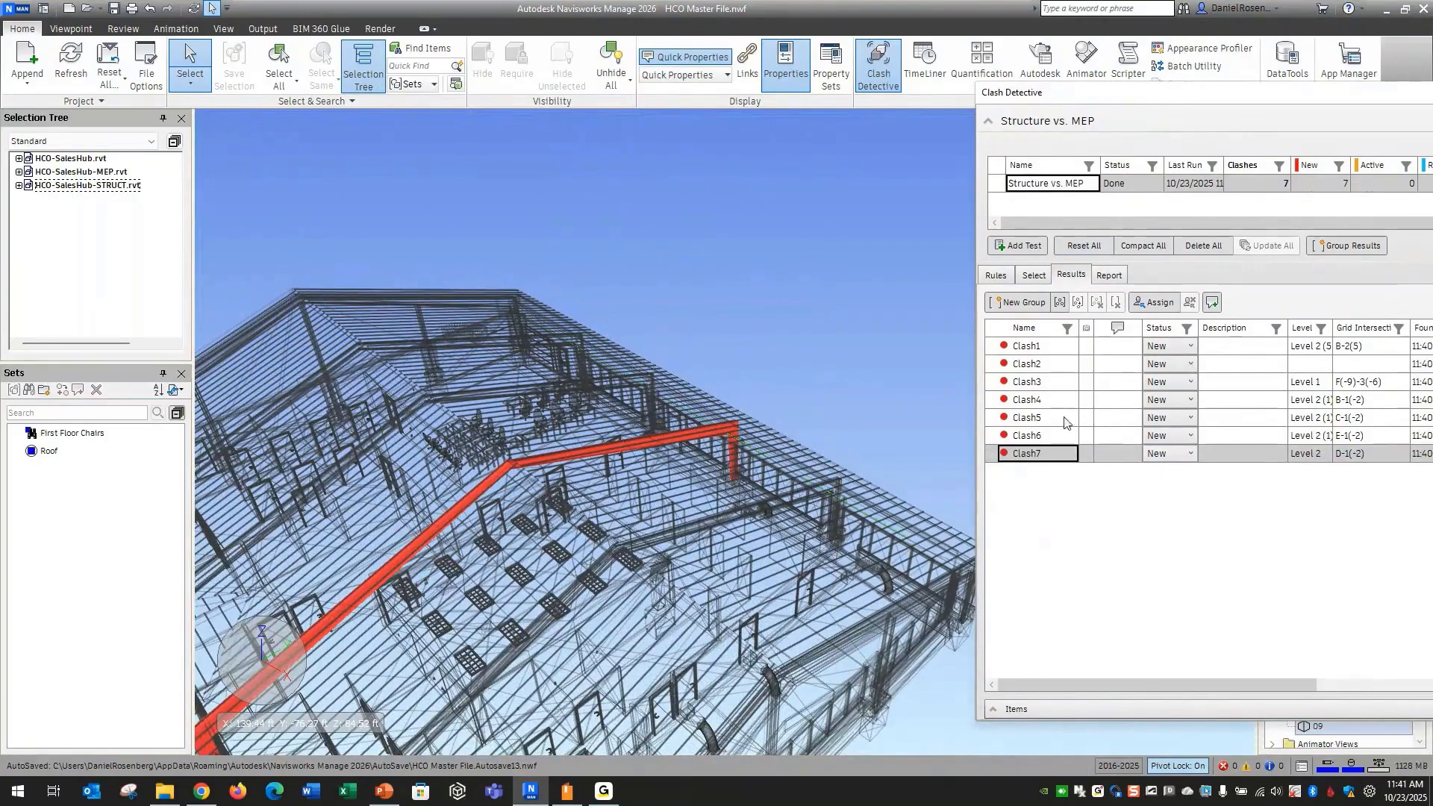
{"action": "left_click", "coordinate": [1045, 382]}
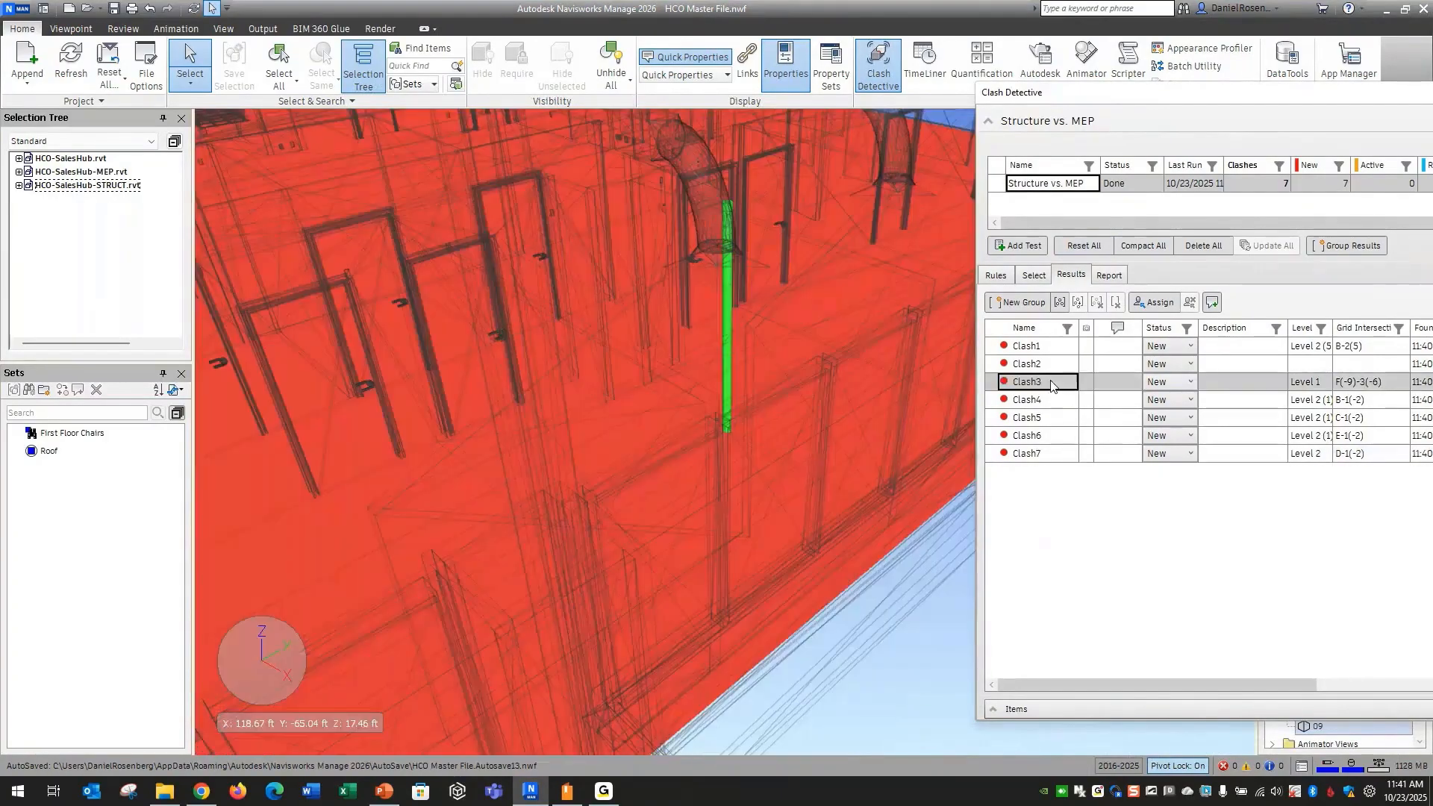
{"action": "left_click", "coordinate": [1052, 401]}
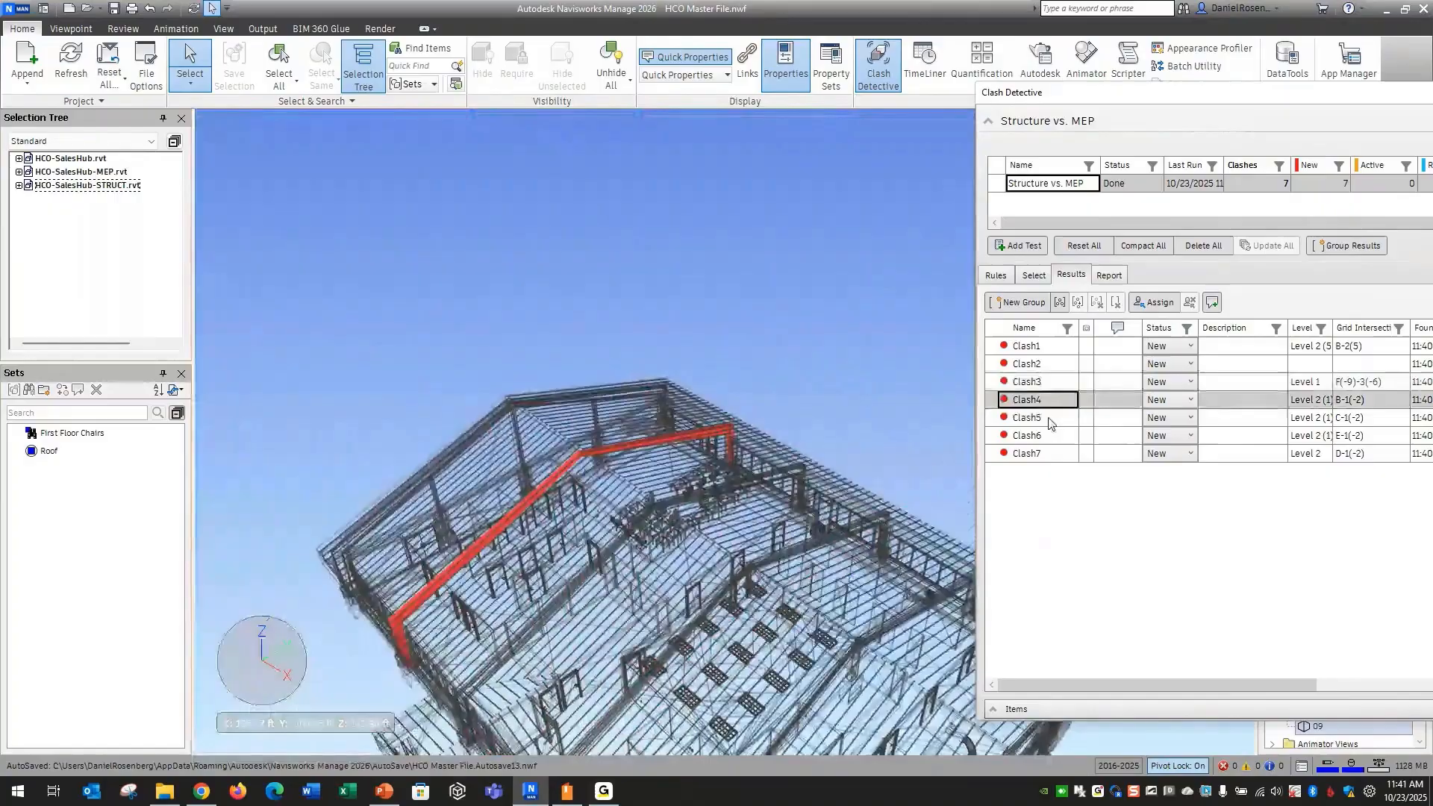
{"action": "left_click", "coordinate": [1049, 420]}
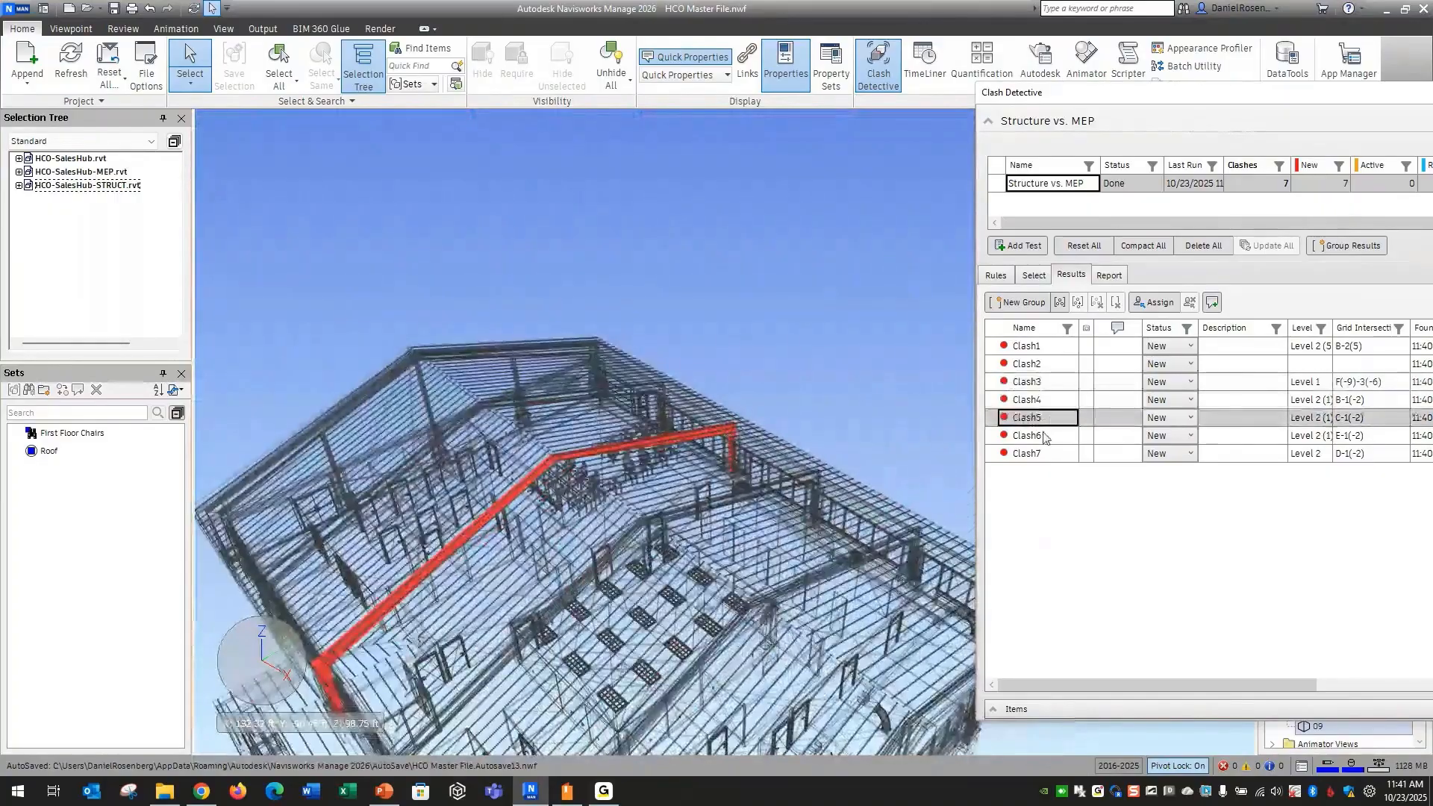
{"action": "left_click", "coordinate": [1047, 436]}
{"action": "left_click", "coordinate": [1042, 454]}
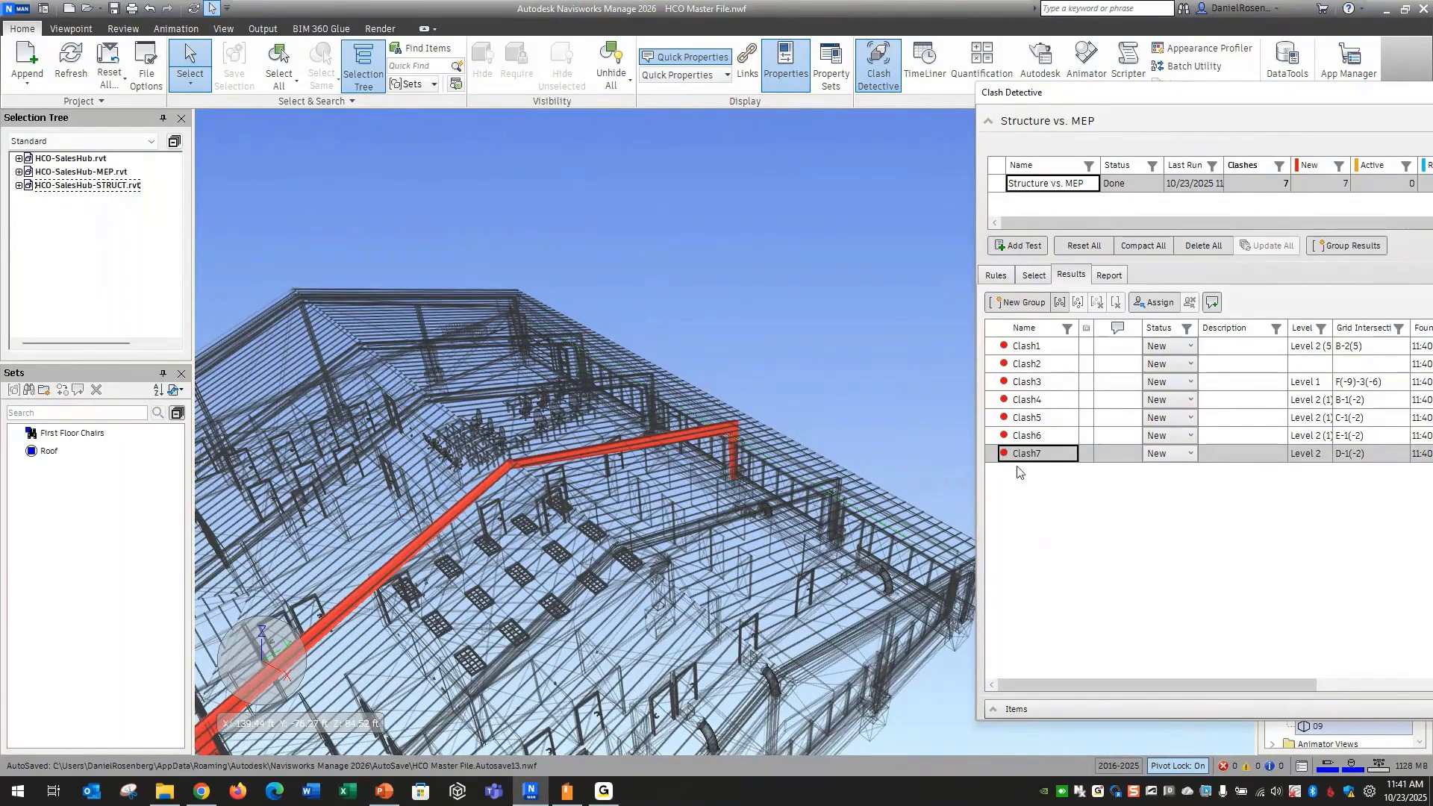
Group Clash4 through Clash7 under the name Sprinkeler Pipe and collapse the group
{"action": "left_click", "coordinate": [1027, 400]}
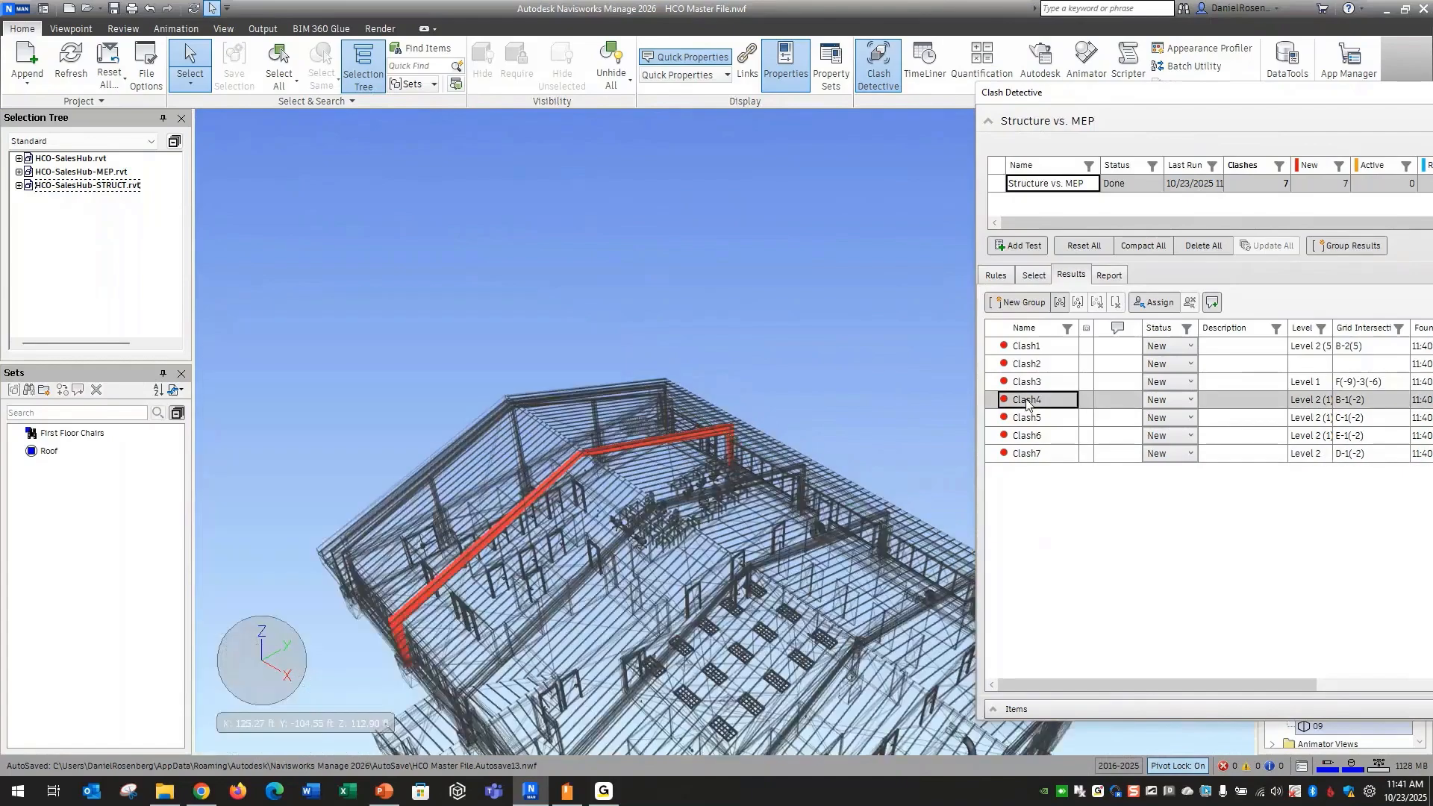
{"action": "left_click", "coordinate": [1037, 453], "text": "shift"}
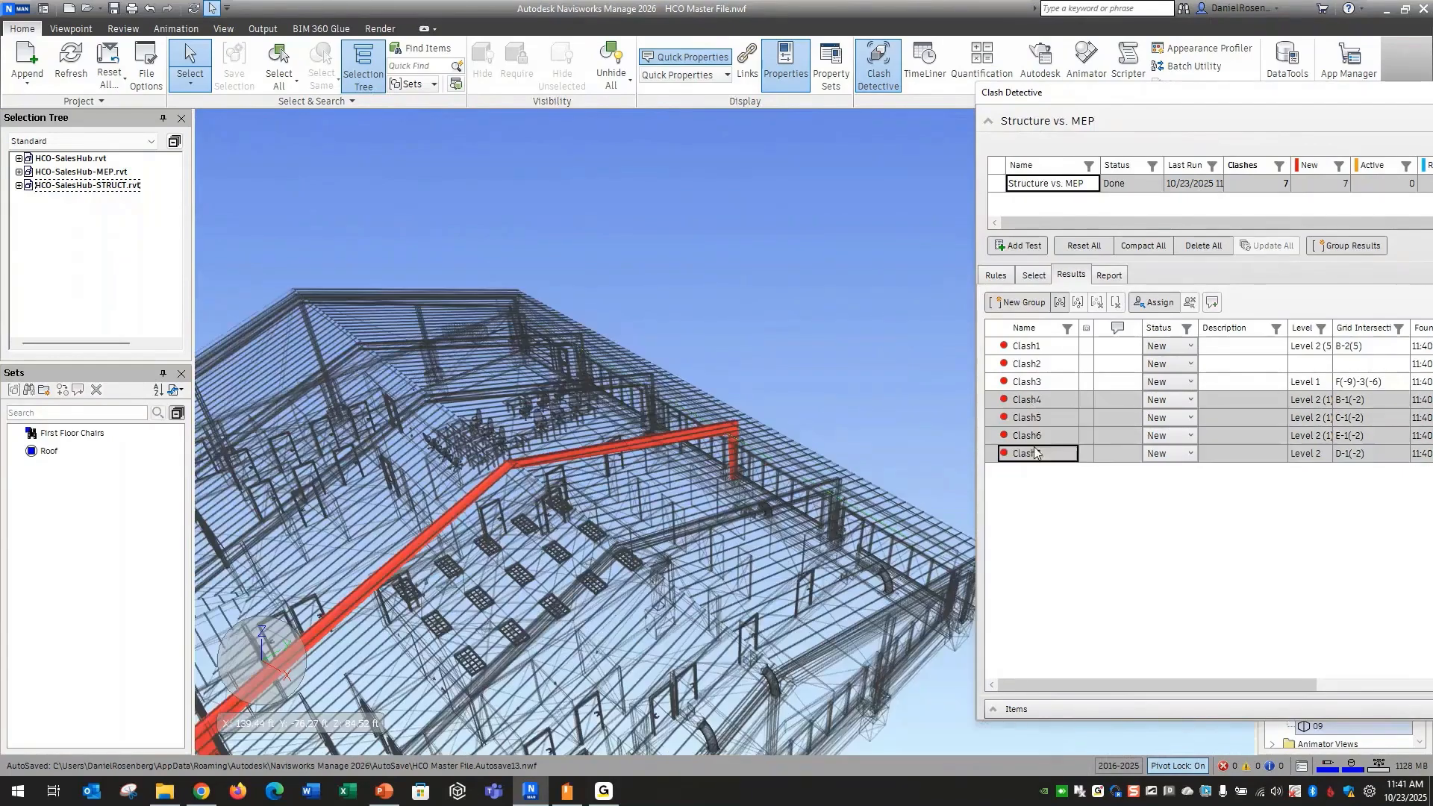
{"action": "left_click", "coordinate": [1060, 303]}
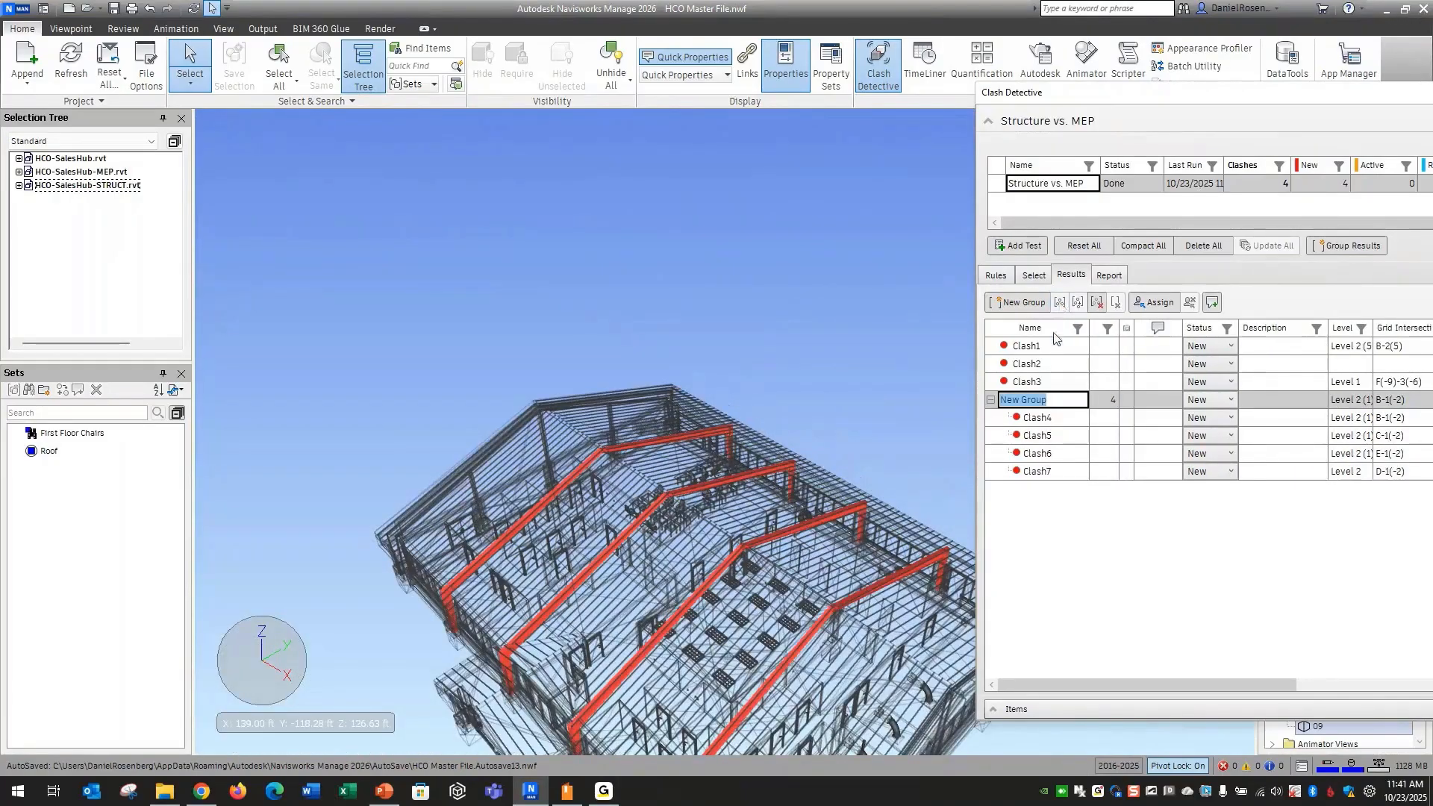
{"action": "type", "text": "Sprinkeler Pipe"}
{"action": "key", "text": "Return"}
{"action": "left_click", "coordinate": [992, 401]}
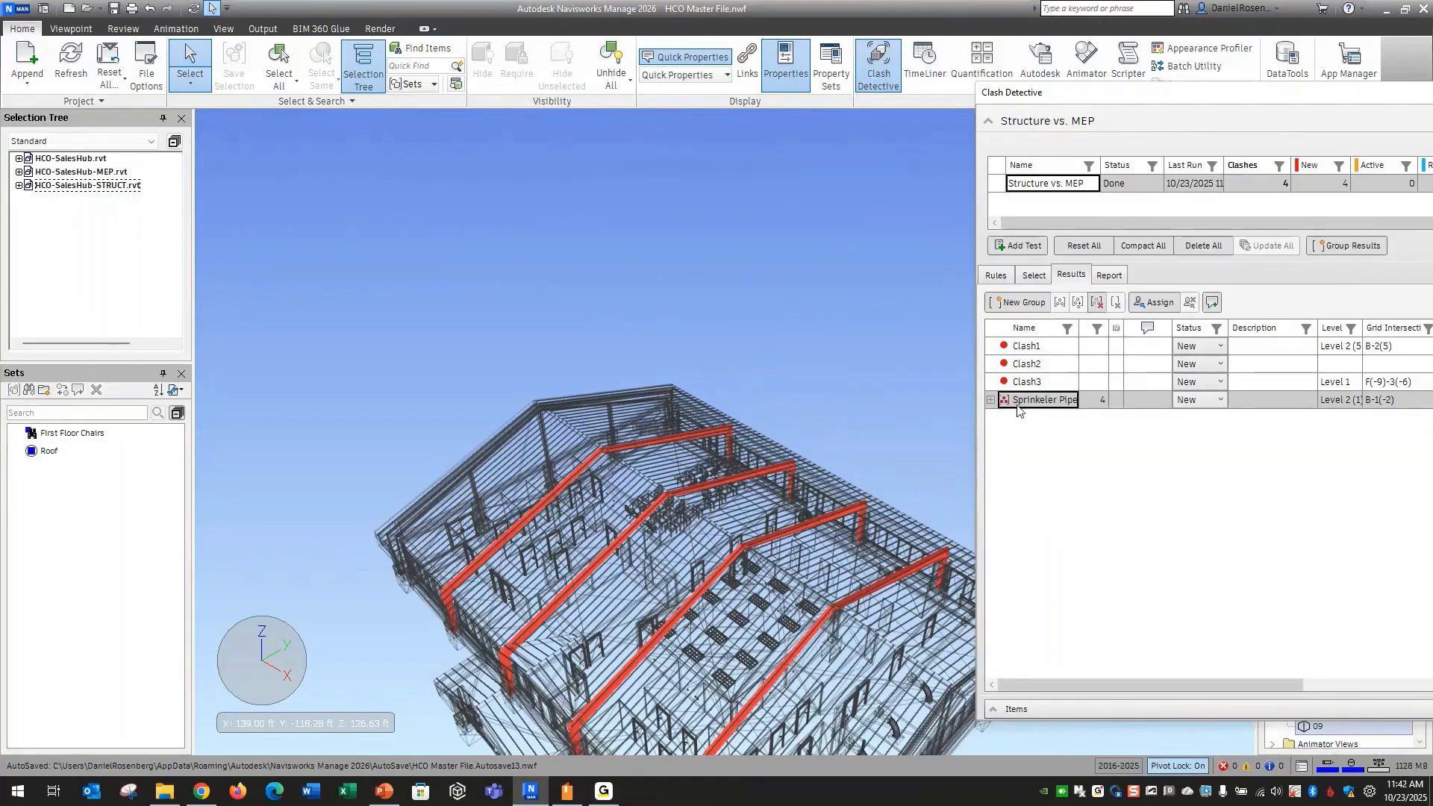
Bring the whole Clash Detective window back into view and widen it to show the Resolved and Assigned To columns
{"action": "left_click_drag", "start_coordinate": [1146, 93], "coordinate": [685, 102]}
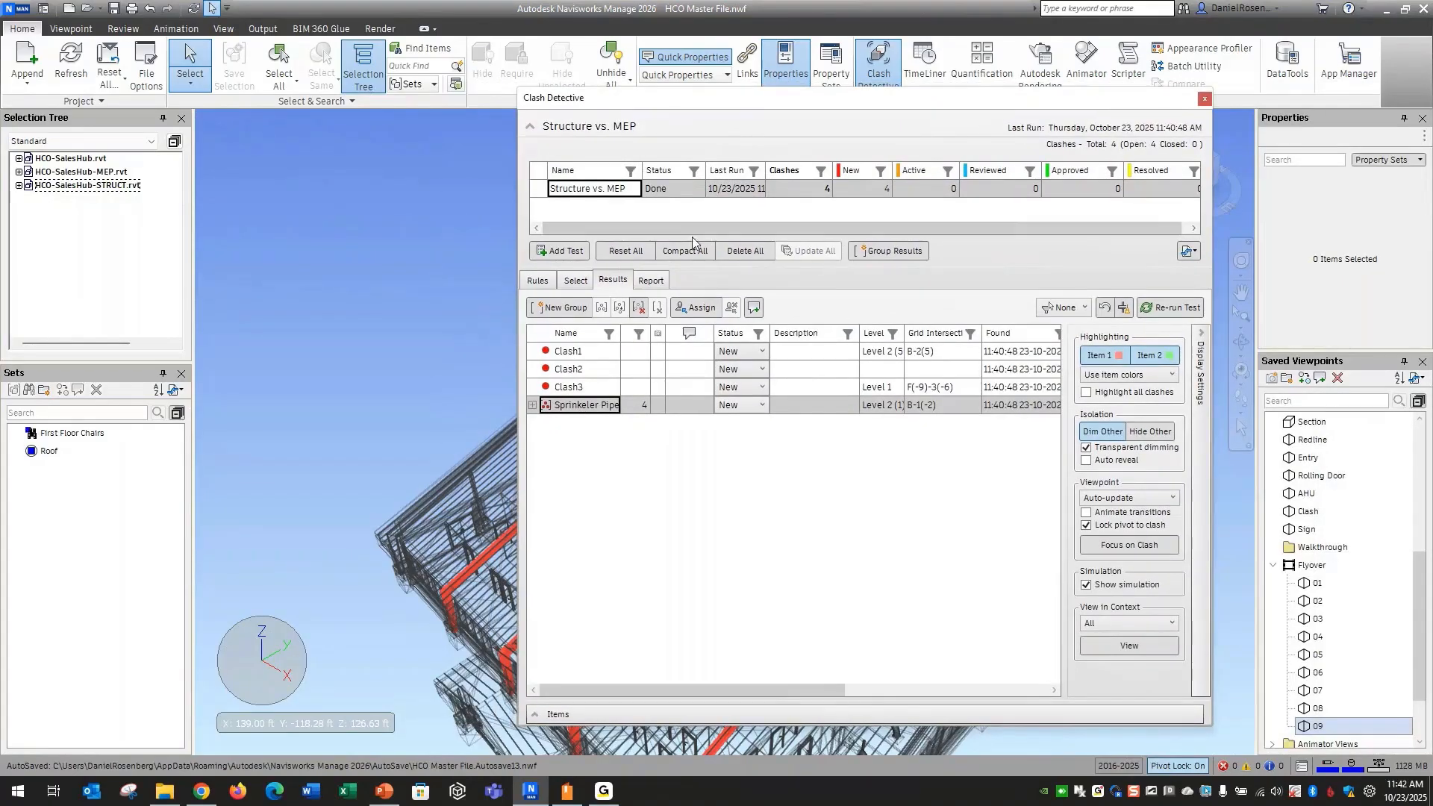
{"action": "key", "text": "ctrl+2"}
{"action": "left_click_drag", "start_coordinate": [535, 167], "coordinate": [1207, 204]}
{"action": "key", "text": "Escape"}
{"action": "left_click_drag", "start_coordinate": [1035, 99], "coordinate": [924, 103]}
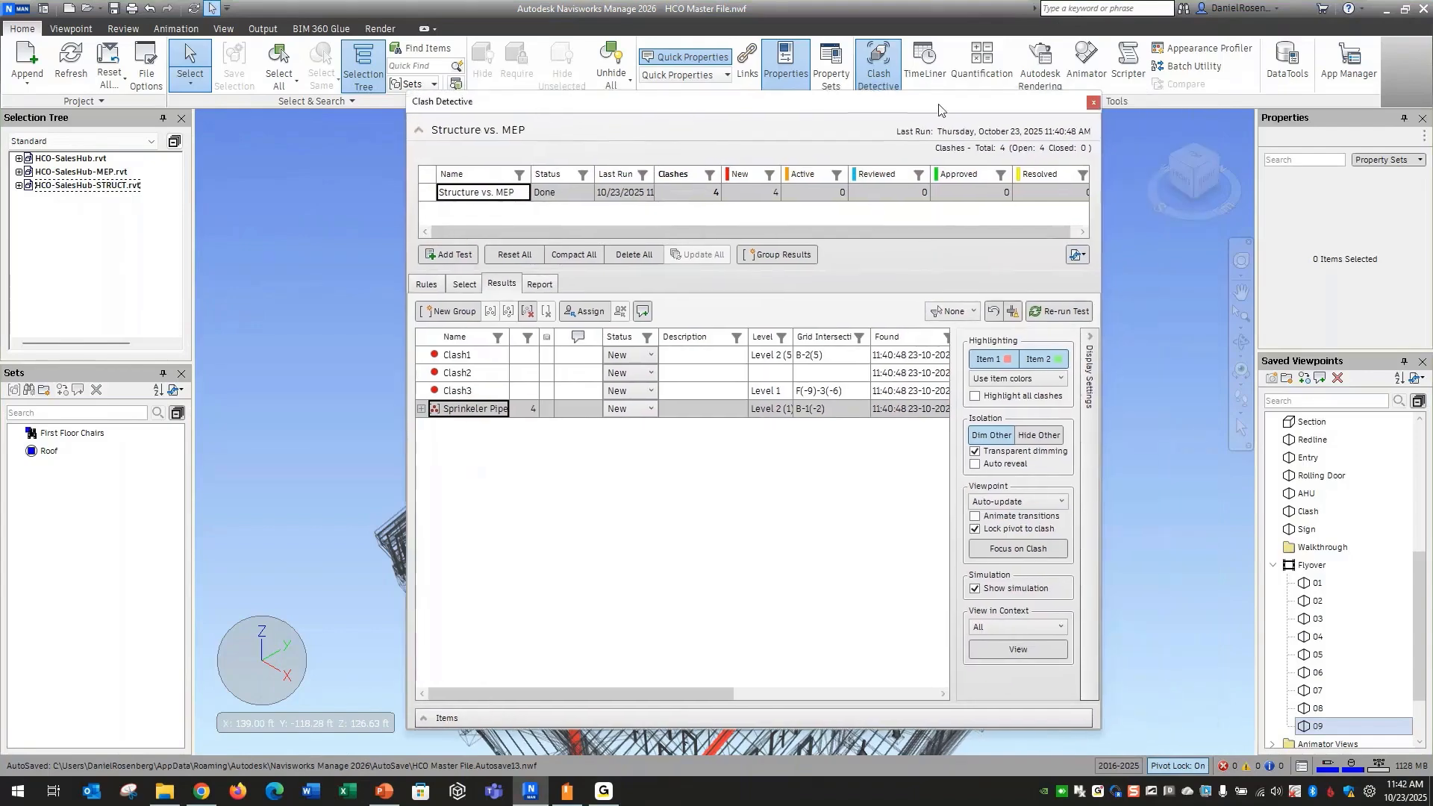
{"action": "left_click_drag", "start_coordinate": [1107, 246], "coordinate": [1178, 246]}
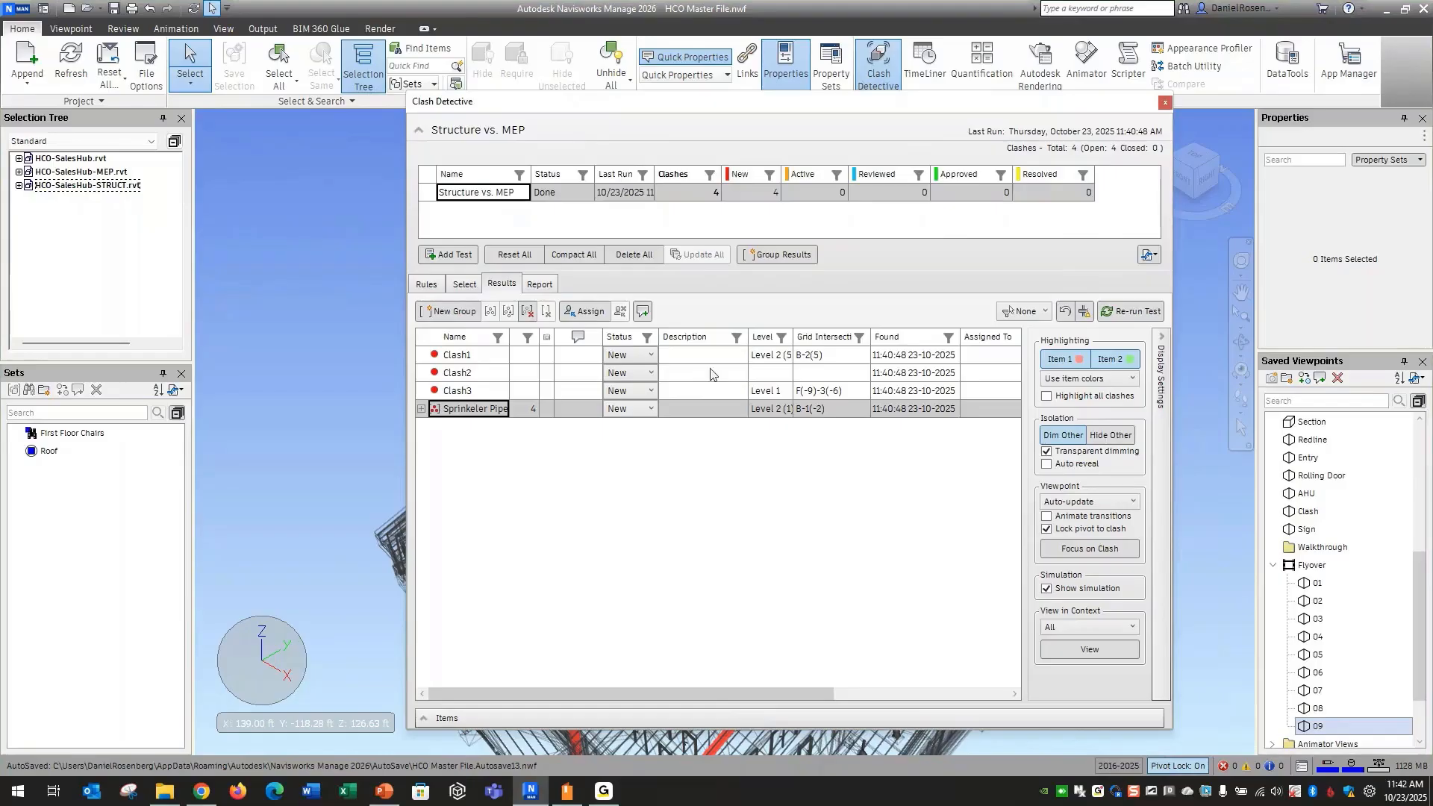
Display Clash1 in the model and move the Clash Detective window aside to examine the clashing items
{"action": "left_click", "coordinate": [486, 356]}
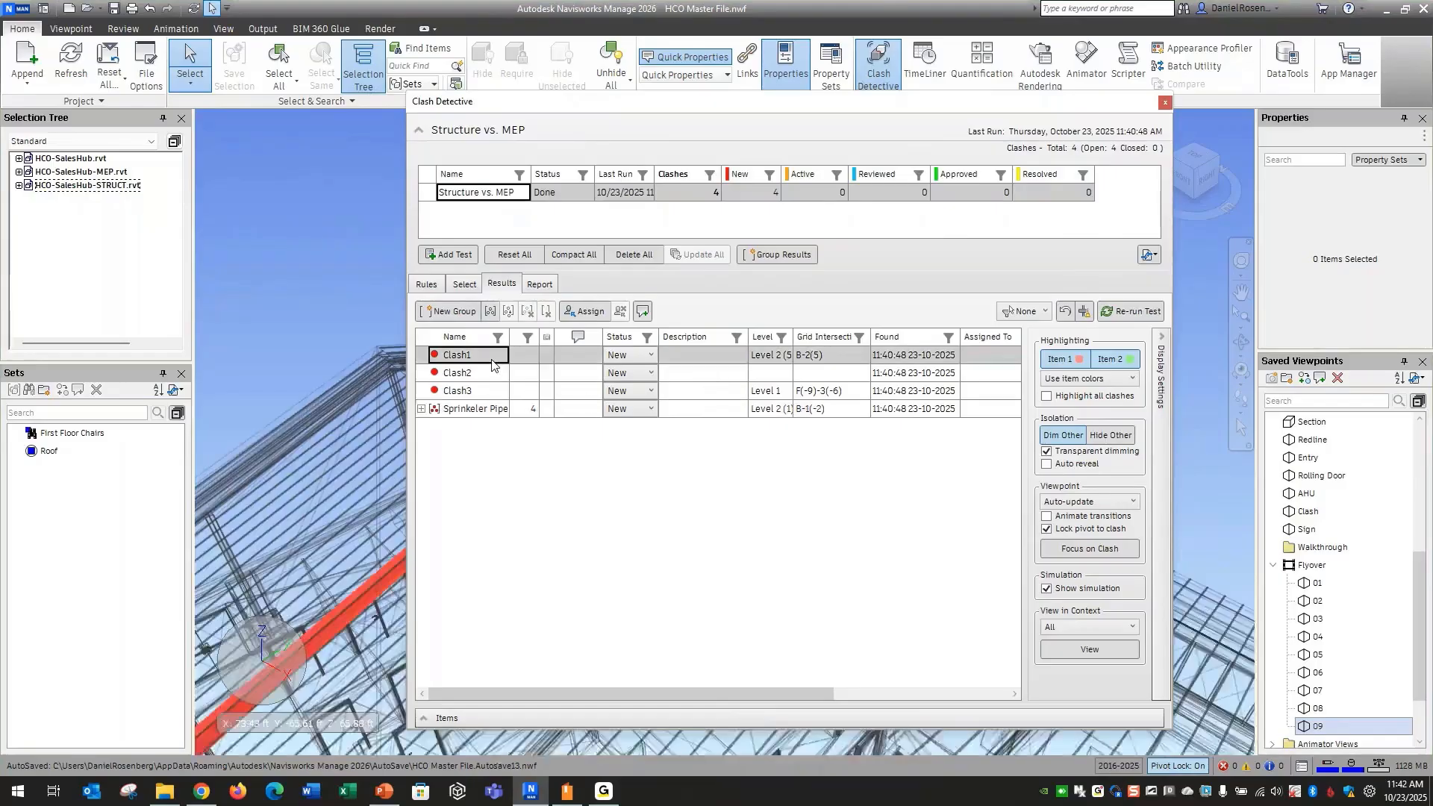
{"action": "left_click_drag", "start_coordinate": [669, 103], "coordinate": [1106, 197]}
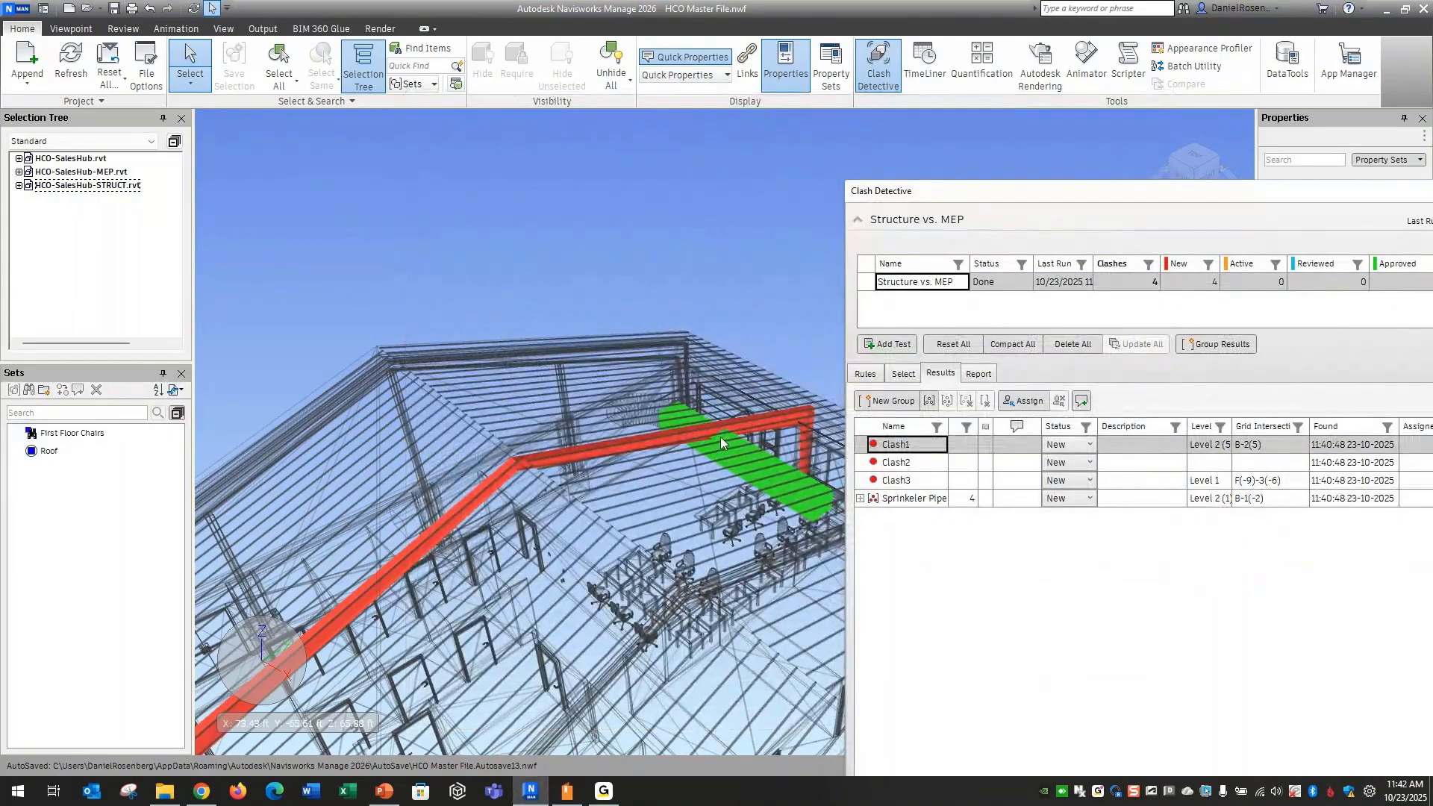
Start assigning Clash1, entering HVAC Engineer followed by the engineer's first name as the assignee
{"action": "left_click_drag", "start_coordinate": [966, 200], "coordinate": [863, 127]}
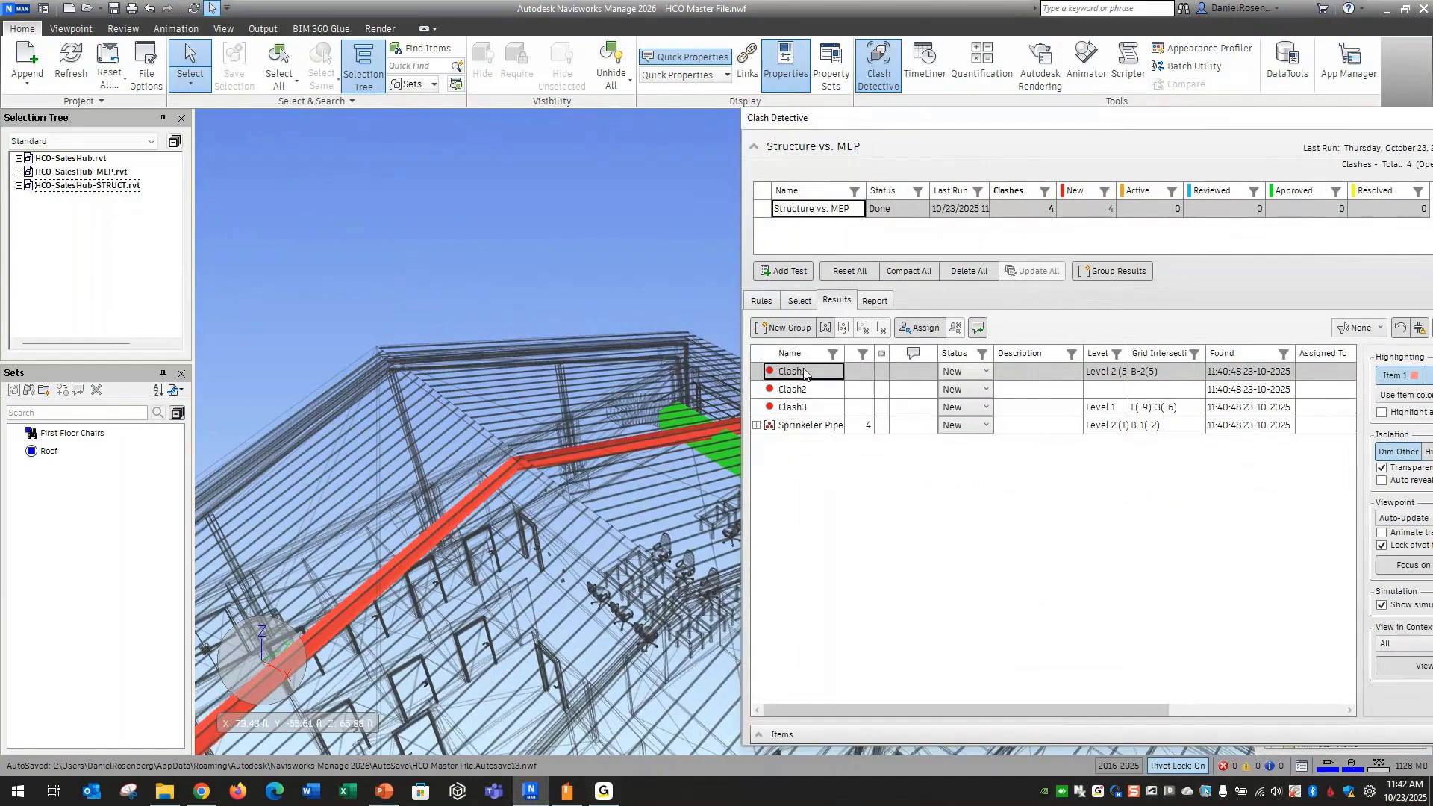
{"action": "left_click", "coordinate": [932, 330]}
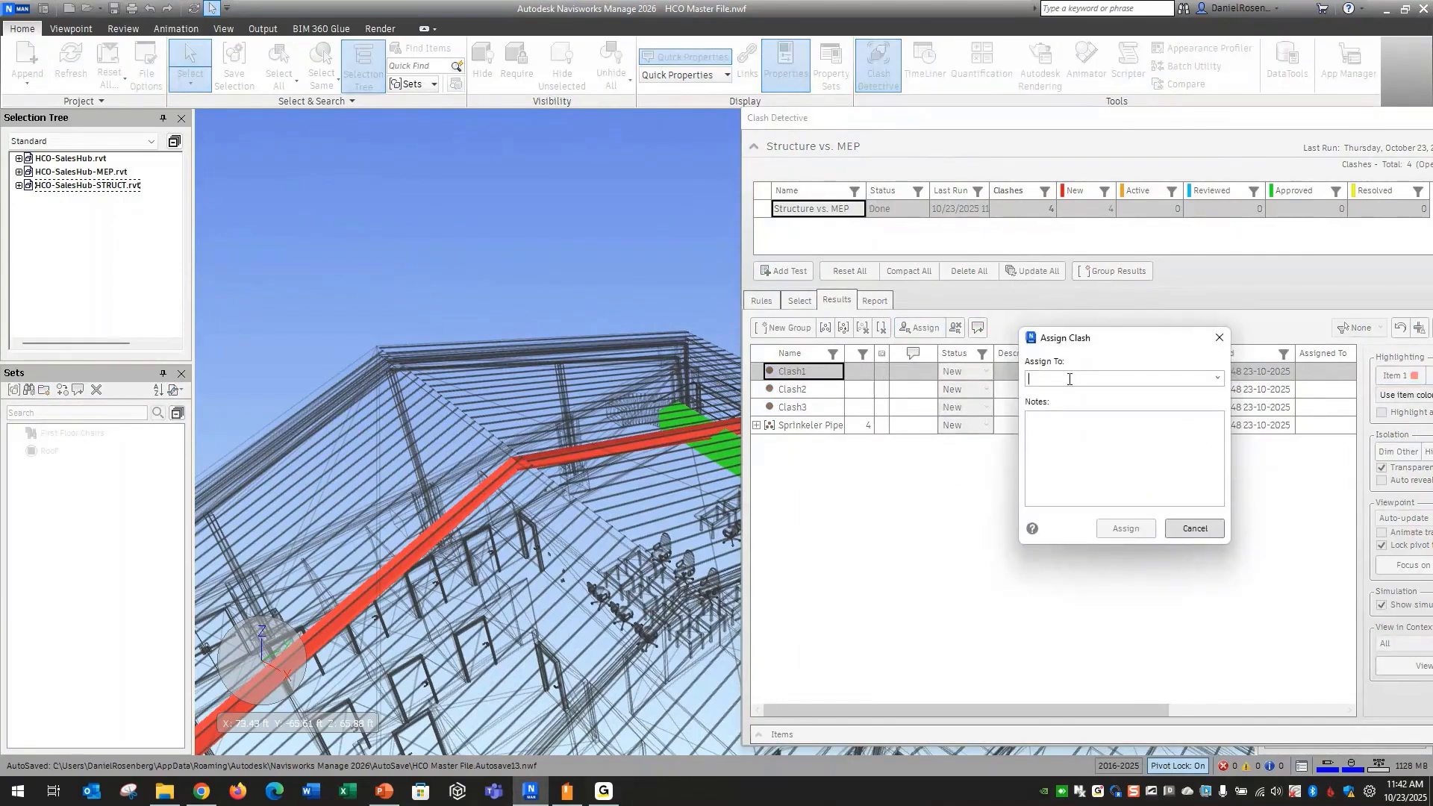
{"action": "type", "text": "HVAC En"}
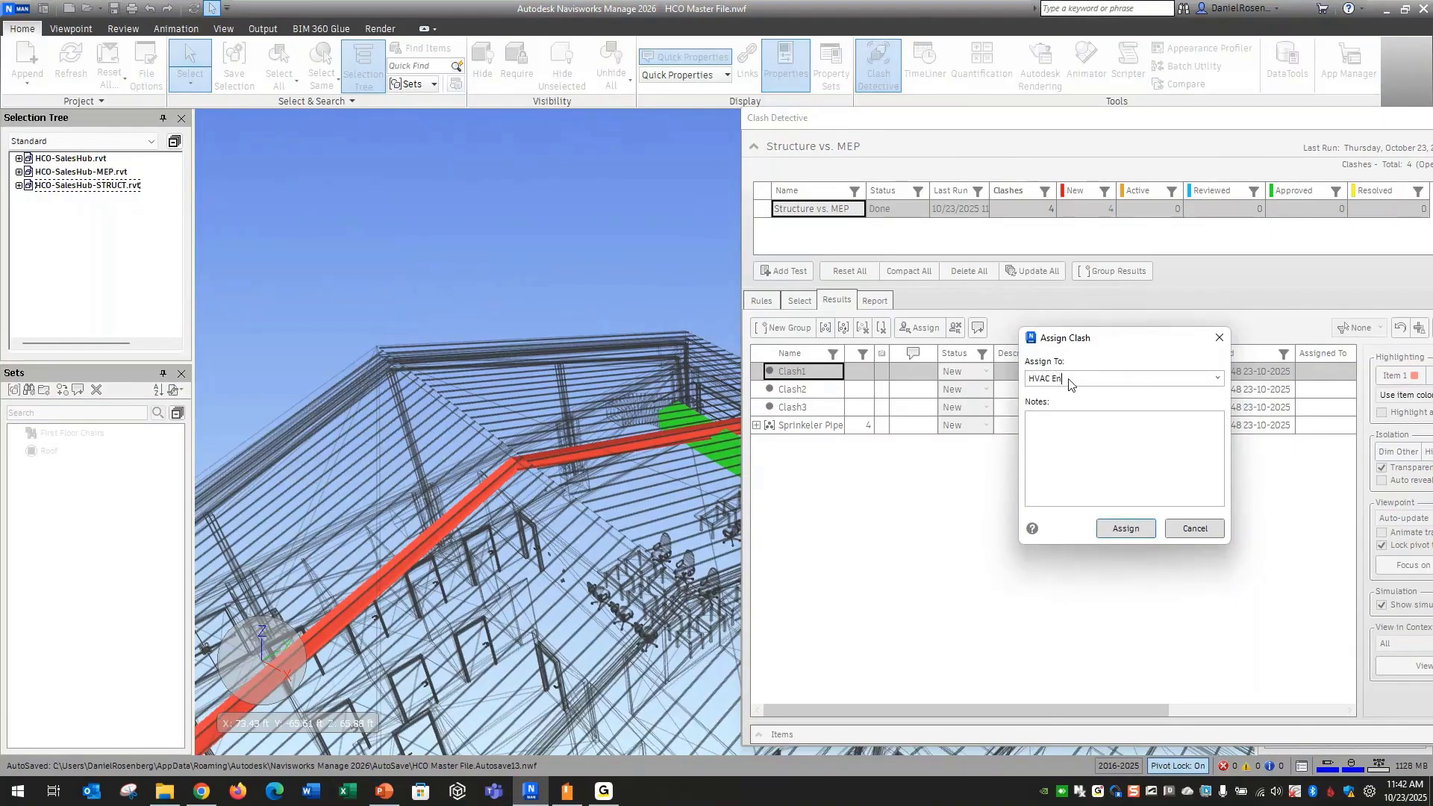
{"action": "type", "text": "gineer Mary"}
Add the note "Please move Duct down" and complete the Clash1 assignment
{"action": "left_click", "coordinate": [1088, 472]}
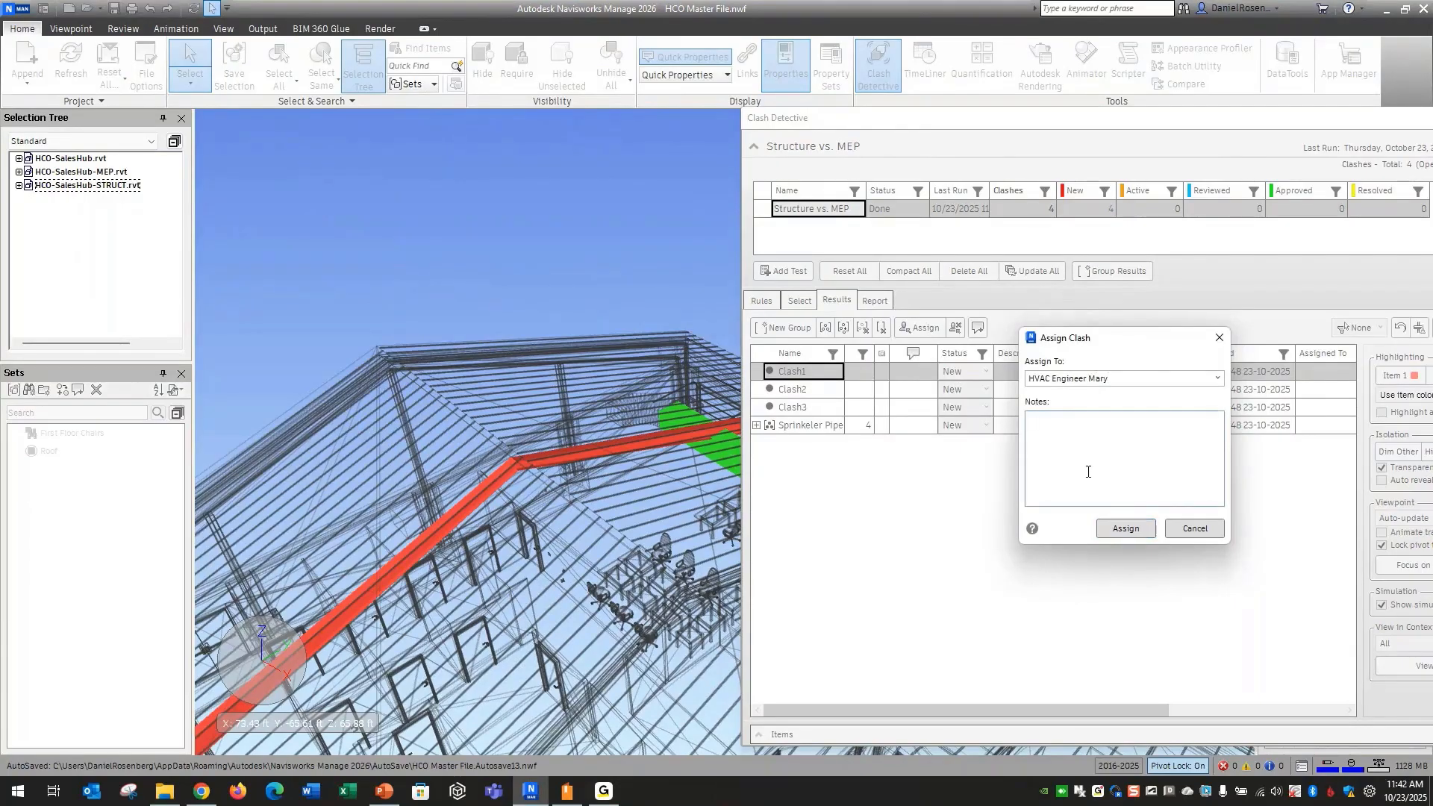
{"action": "type", "text": "Please move Duct down"}
{"action": "left_click", "coordinate": [1126, 529]}
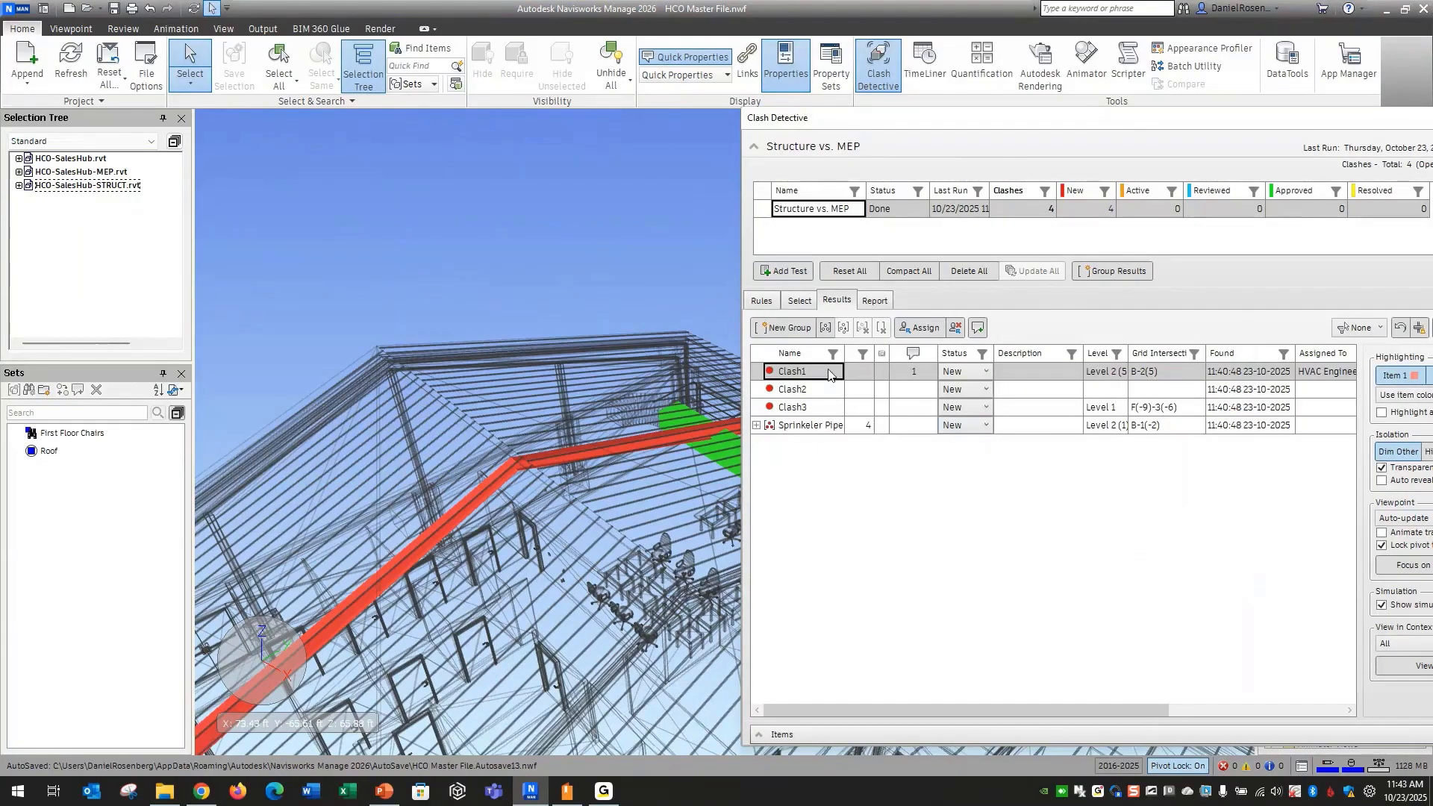
Display Clash2 and Clash3 in the model and examine where each pipe meets the floor slab
{"action": "left_click", "coordinate": [823, 394]}
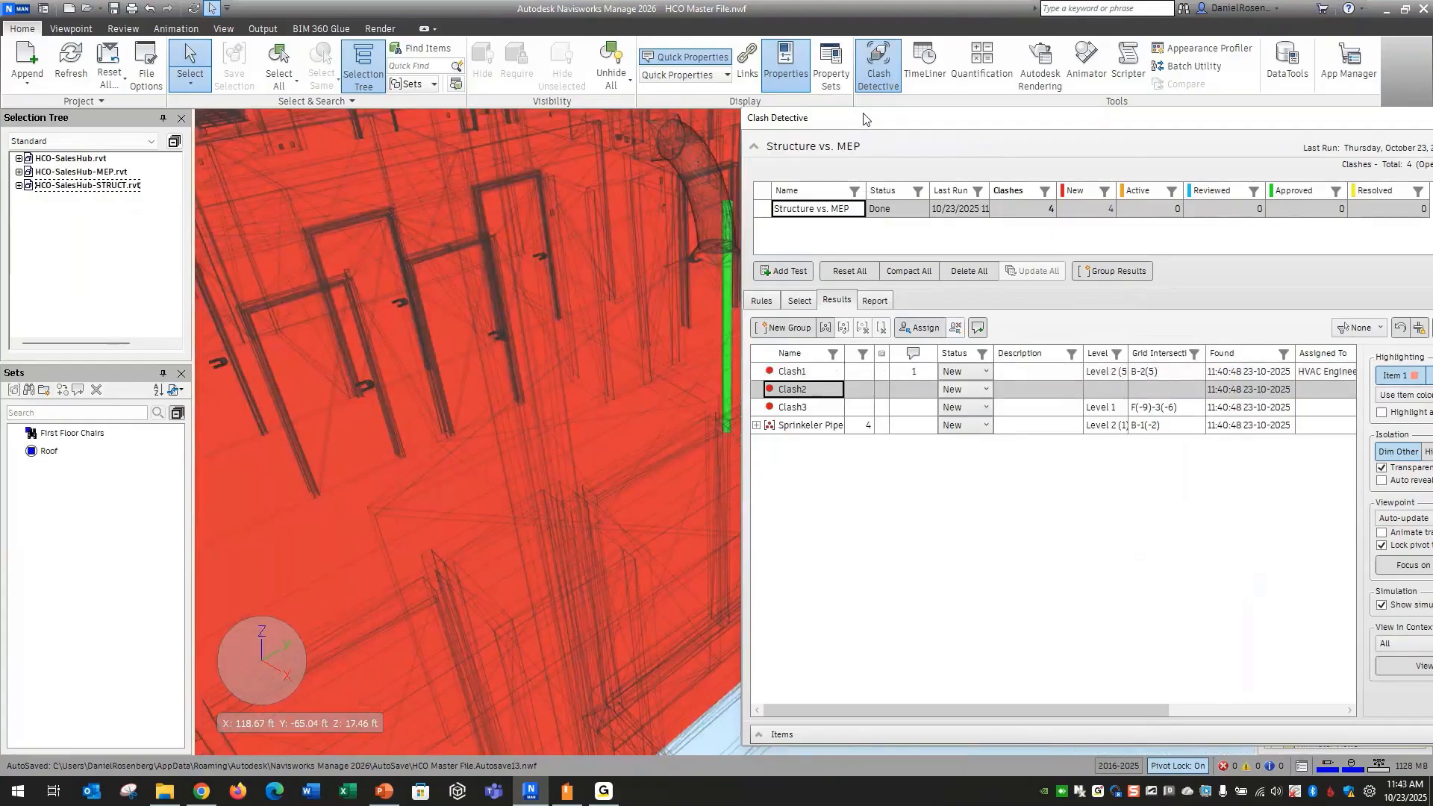
{"action": "left_click_drag", "start_coordinate": [864, 118], "coordinate": [973, 141]}
{"action": "middle_click_drag", "start_coordinate": [787, 411], "coordinate": [846, 441], "text": "shift"}
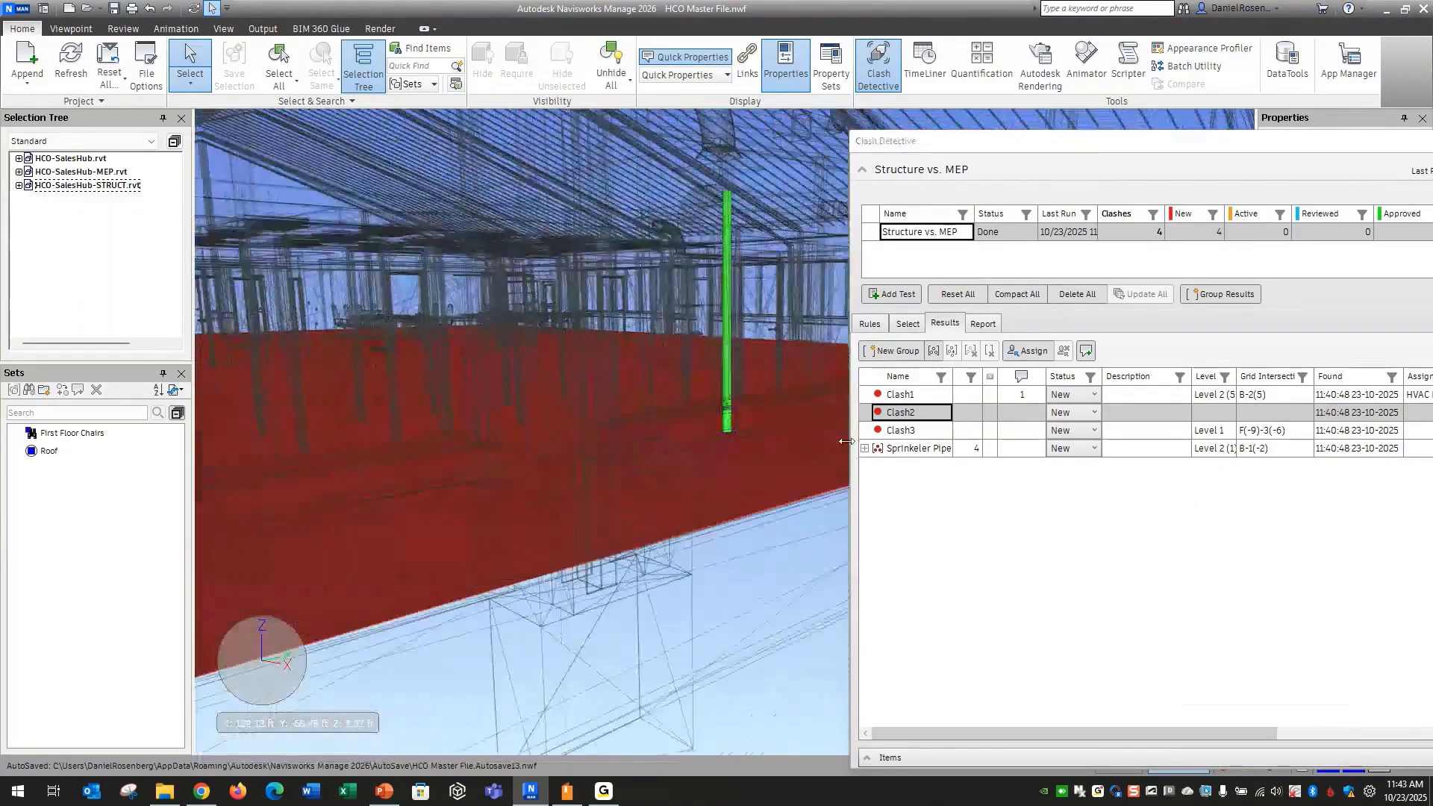
{"action": "left_click", "coordinate": [900, 430]}
{"action": "middle_click_drag", "start_coordinate": [769, 548], "coordinate": [758, 484], "text": "shift"}
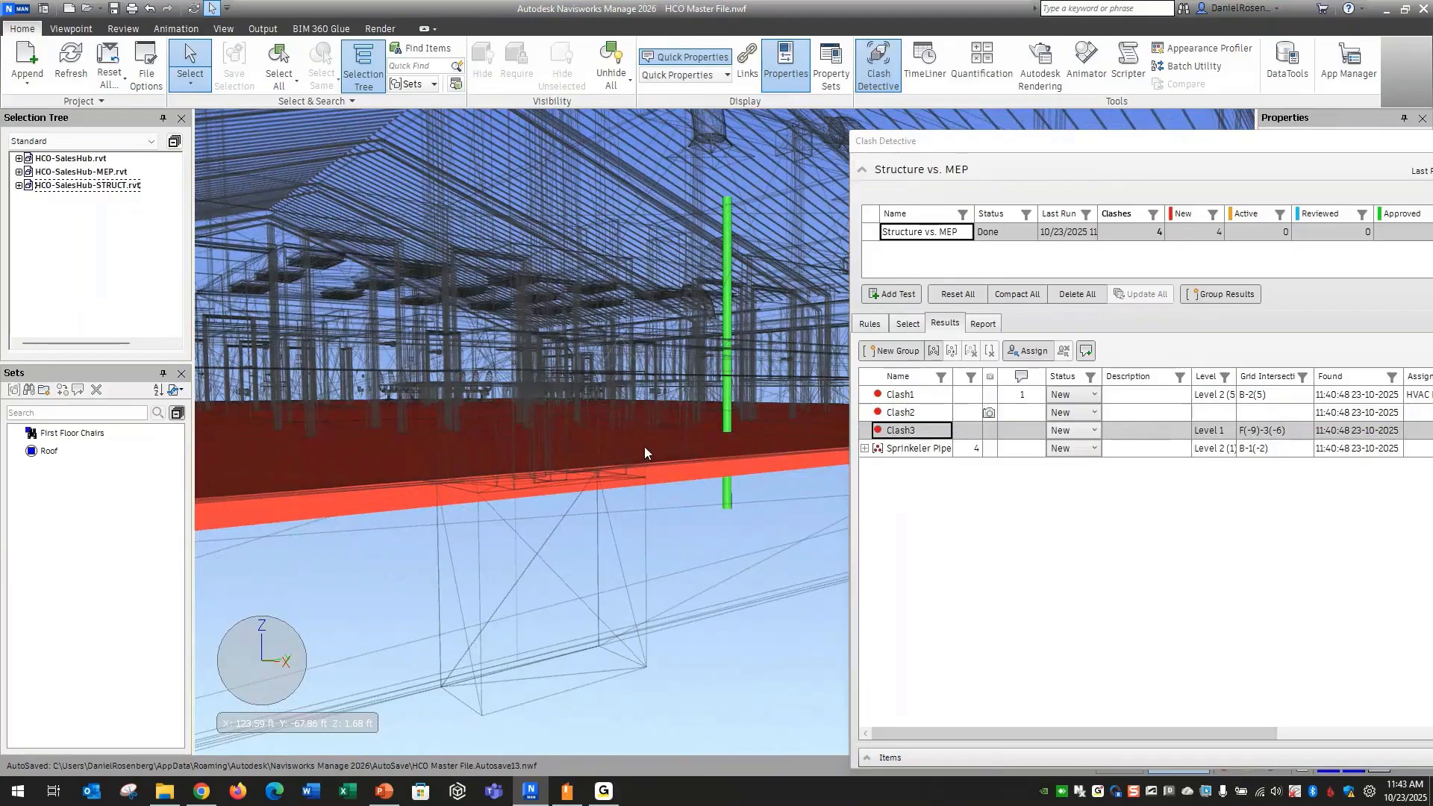
{"action": "middle_click_drag", "start_coordinate": [645, 448], "coordinate": [685, 460], "text": "shift"}
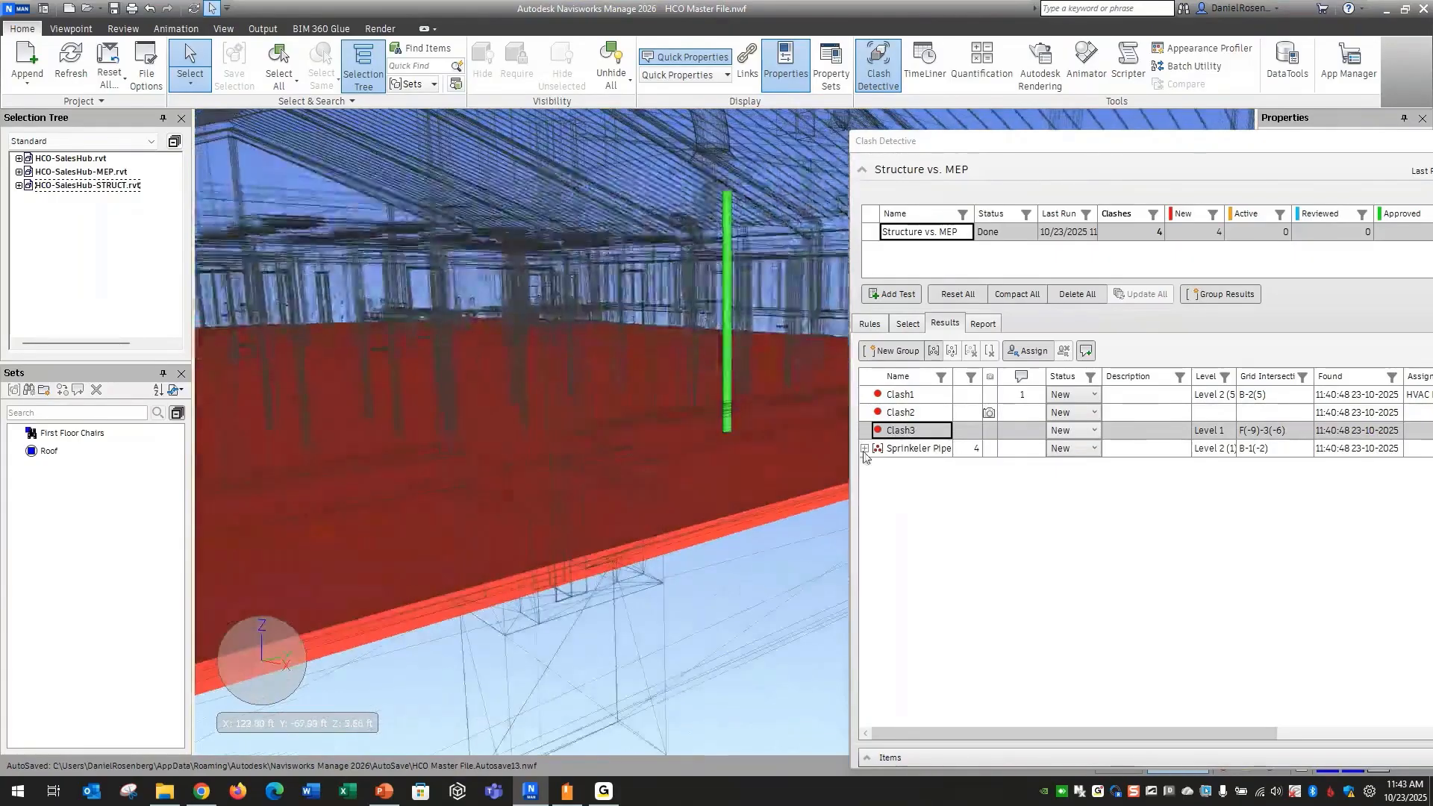
Set the status of Clash3 to Approved
{"action": "right_click", "coordinate": [903, 432]}
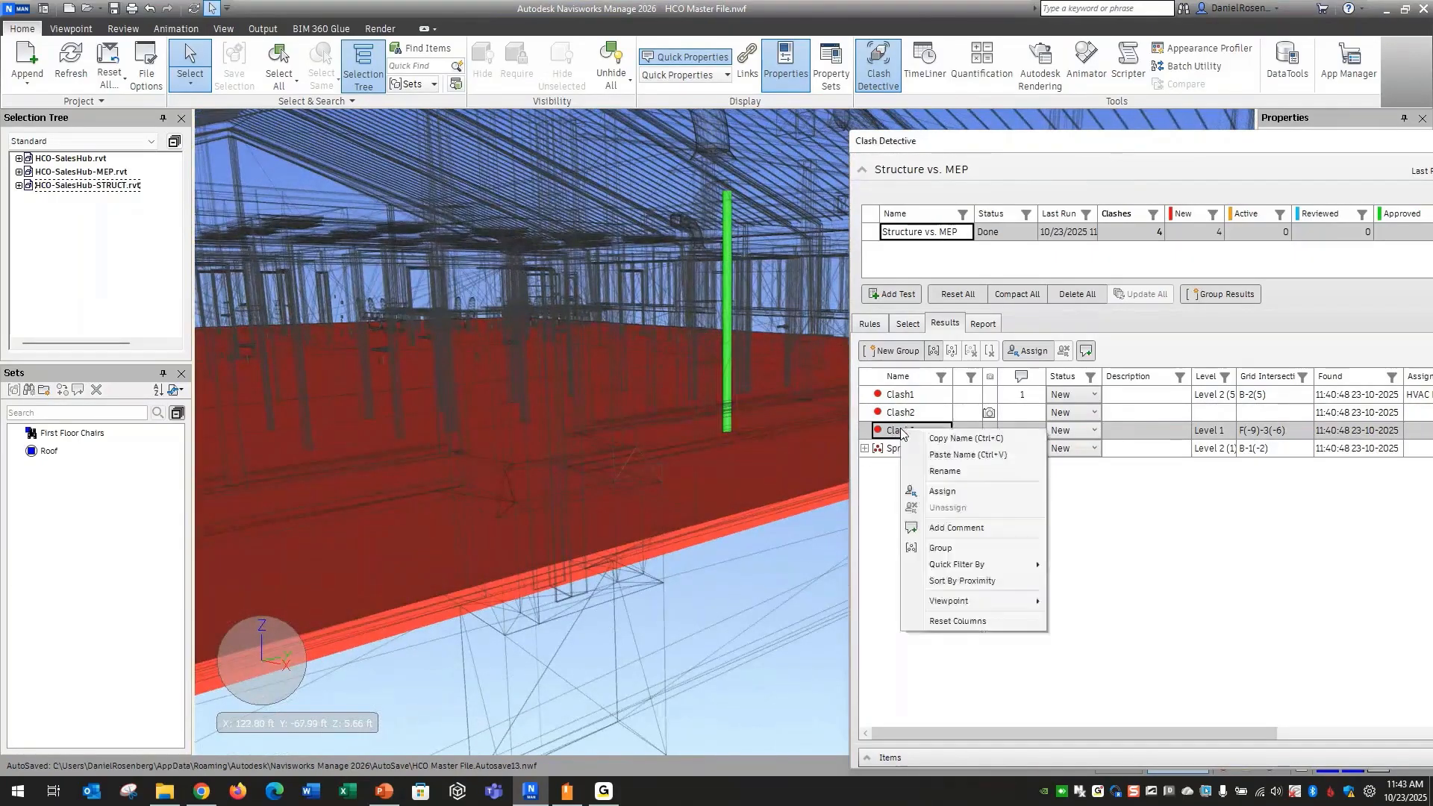
{"action": "key", "text": "Escape"}
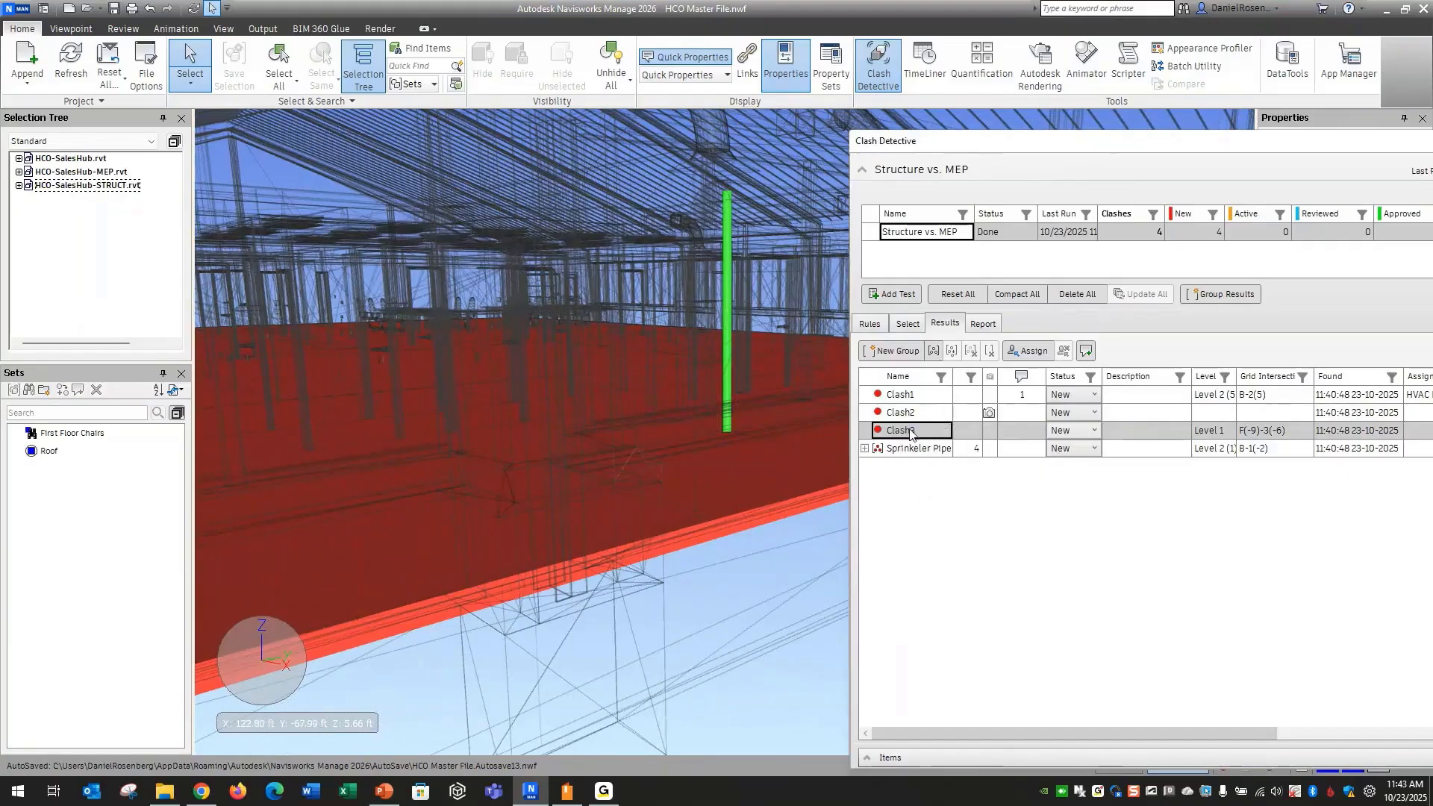
{"action": "left_click", "coordinate": [1081, 430]}
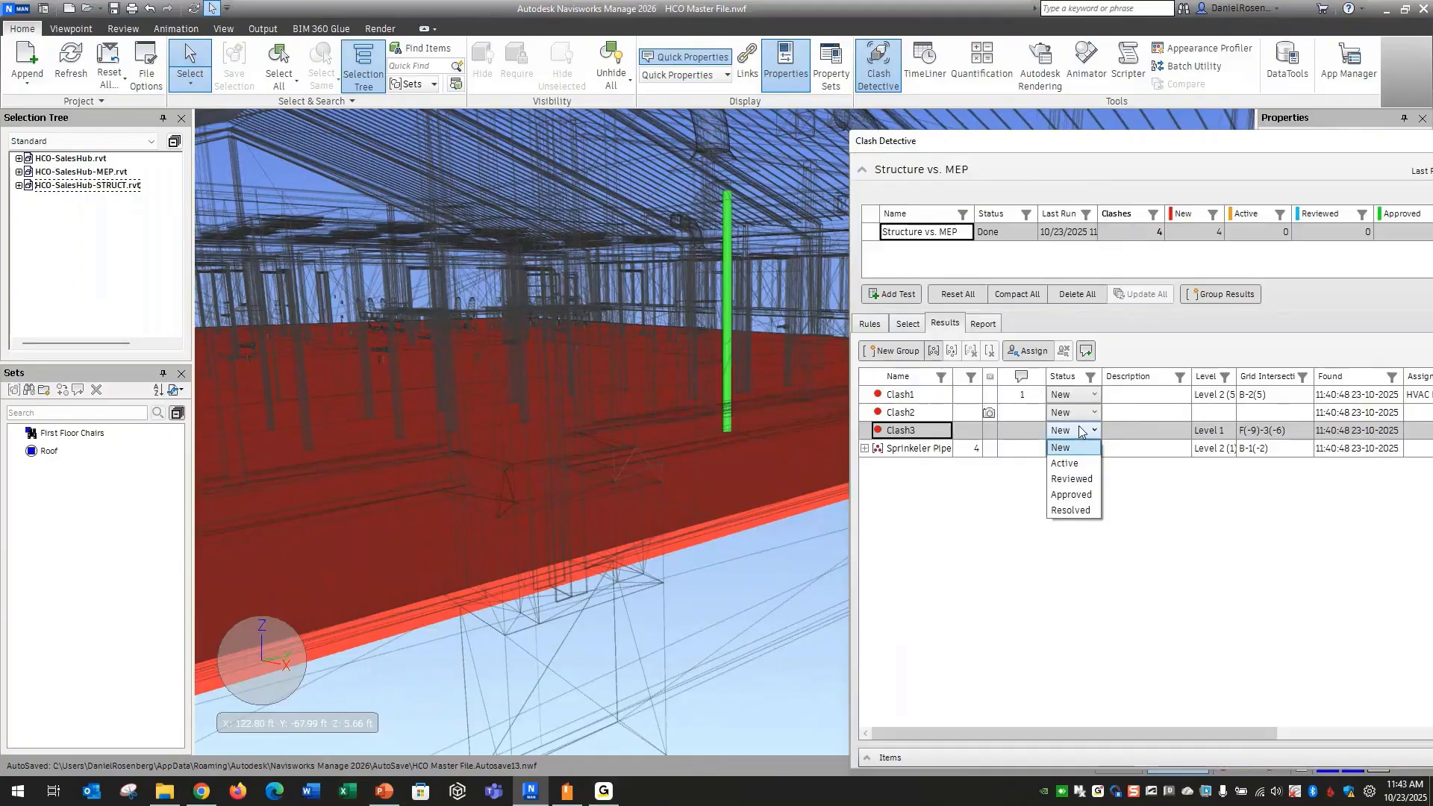
{"action": "left_click", "coordinate": [1071, 494]}
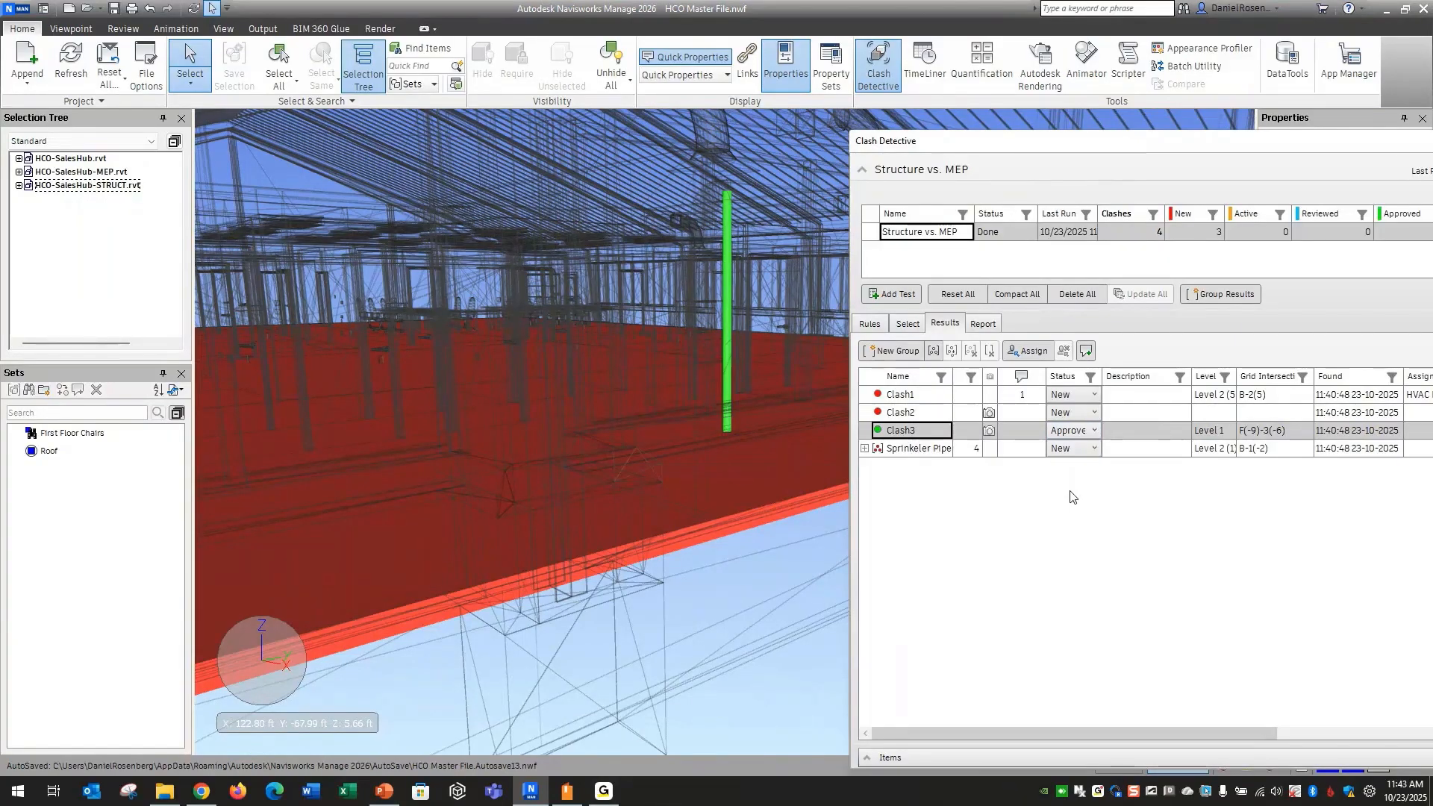
Set the status of Clash2 to Reviewed and shift the Clash Detective window to expose its status and assignment columns
{"action": "left_click", "coordinate": [929, 415]}
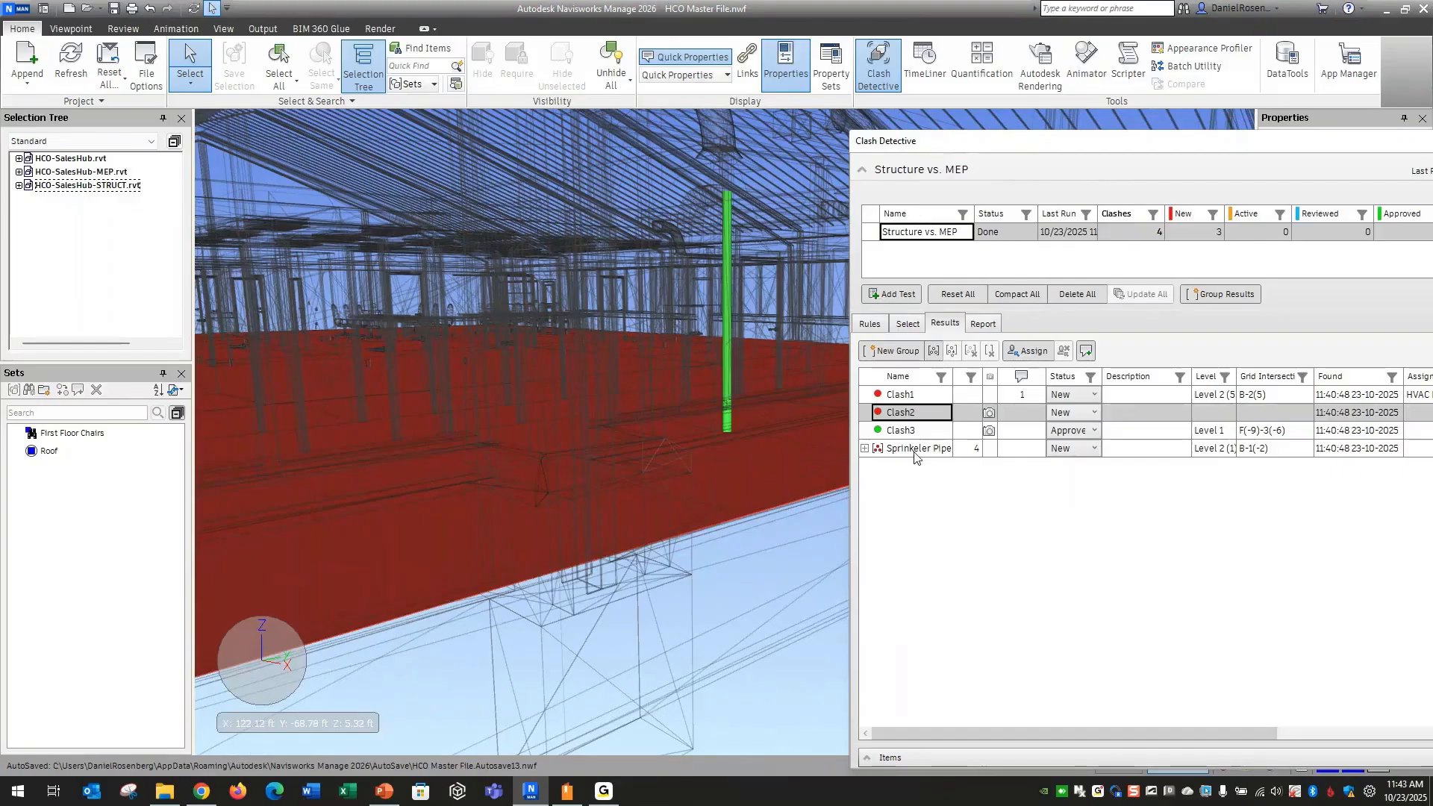
{"action": "left_click", "coordinate": [1089, 413]}
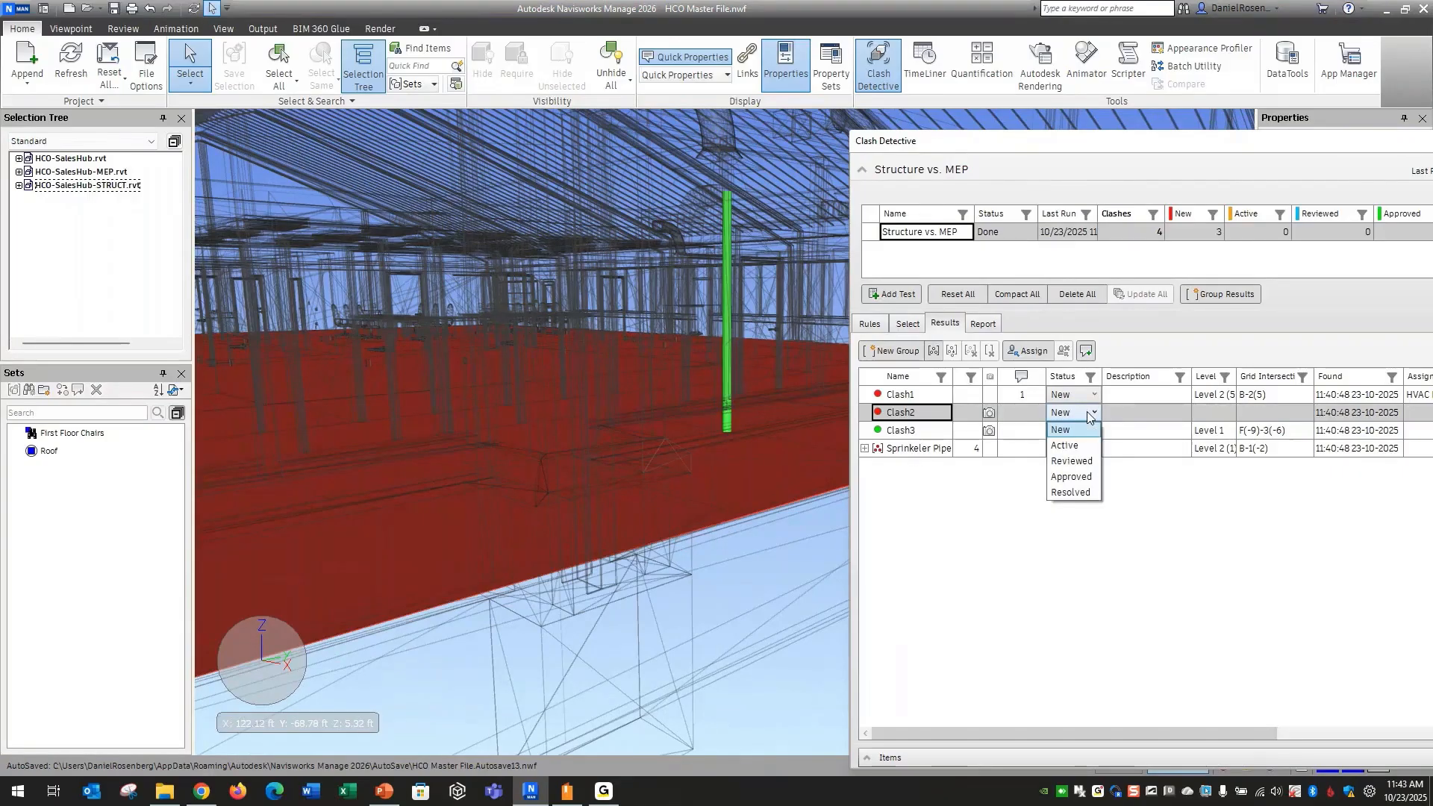
{"action": "left_click", "coordinate": [1076, 462]}
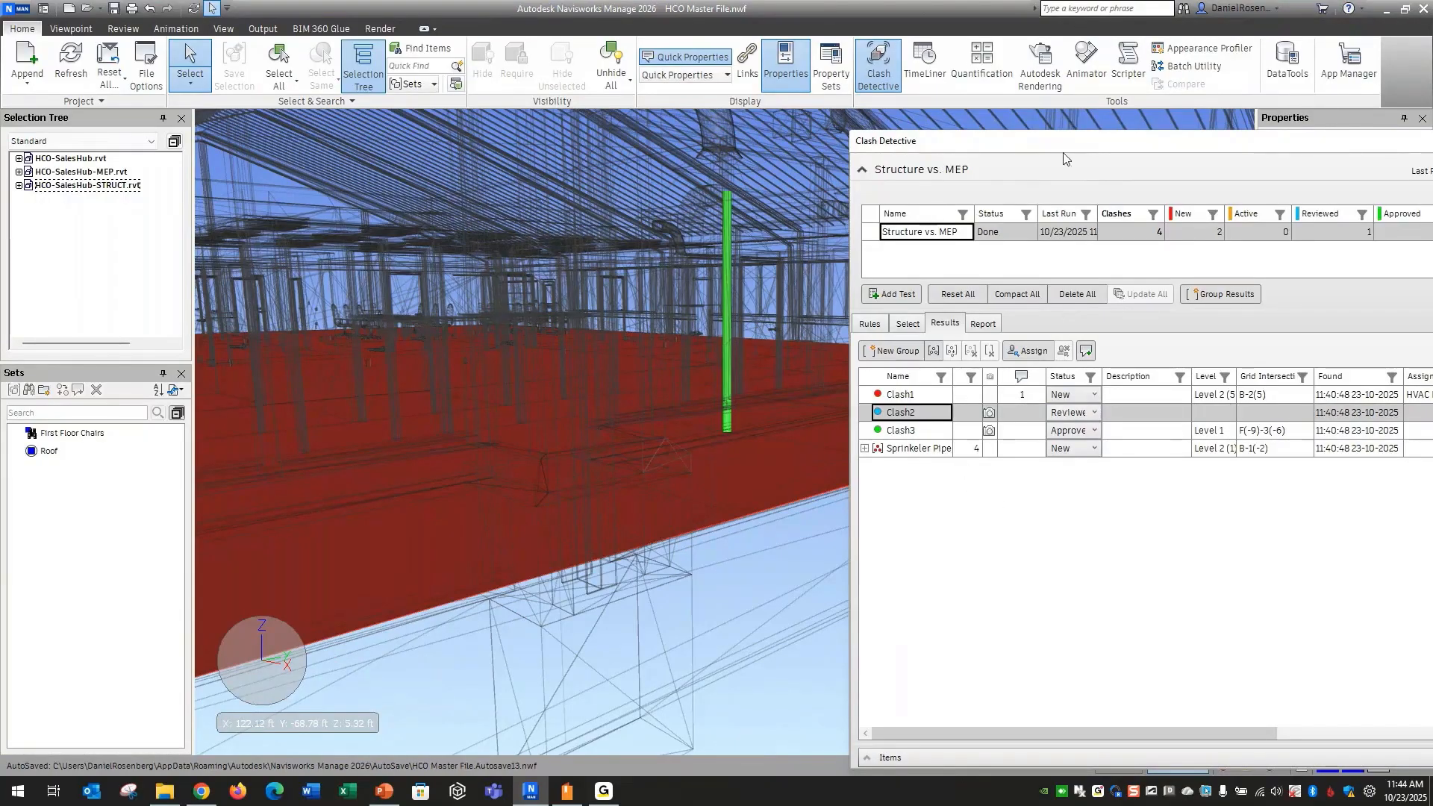
{"action": "left_click_drag", "start_coordinate": [1073, 147], "coordinate": [1025, 148]}
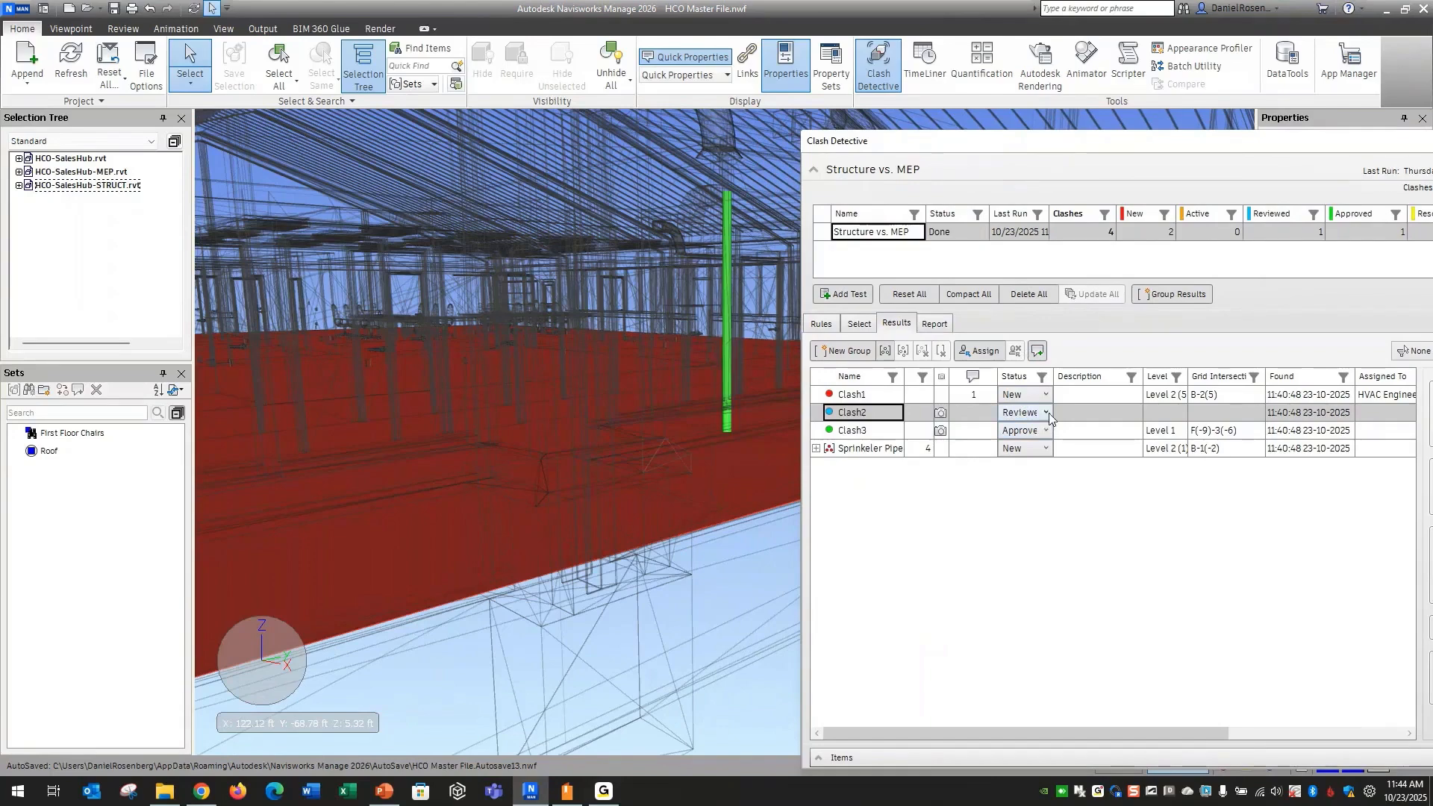
{"action": "left_click_drag", "start_coordinate": [1085, 146], "coordinate": [1065, 151]}
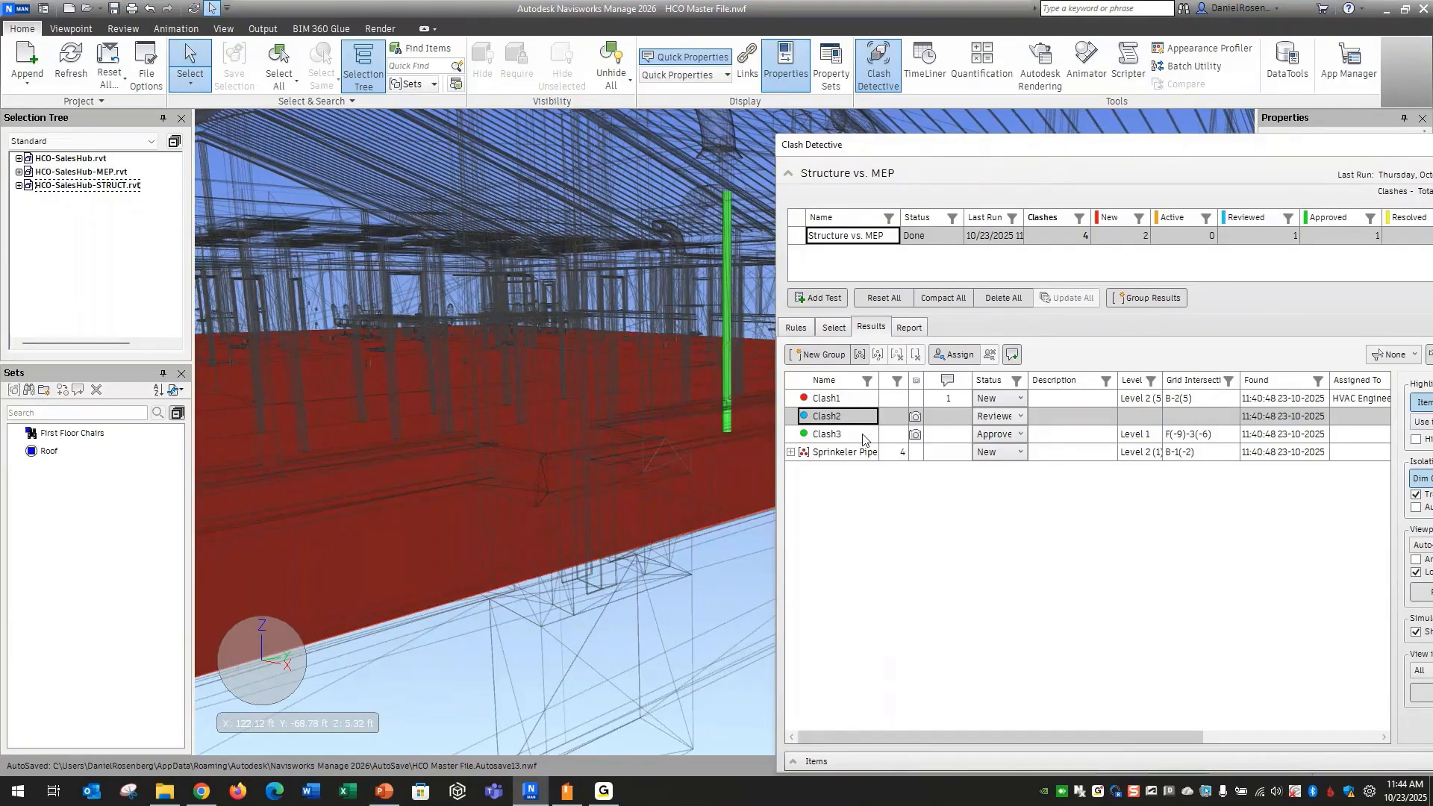
Start assigning the Sprinkeler Pipe group, entering the plumber's name and trade as the assignee
{"action": "left_click", "coordinate": [859, 453]}
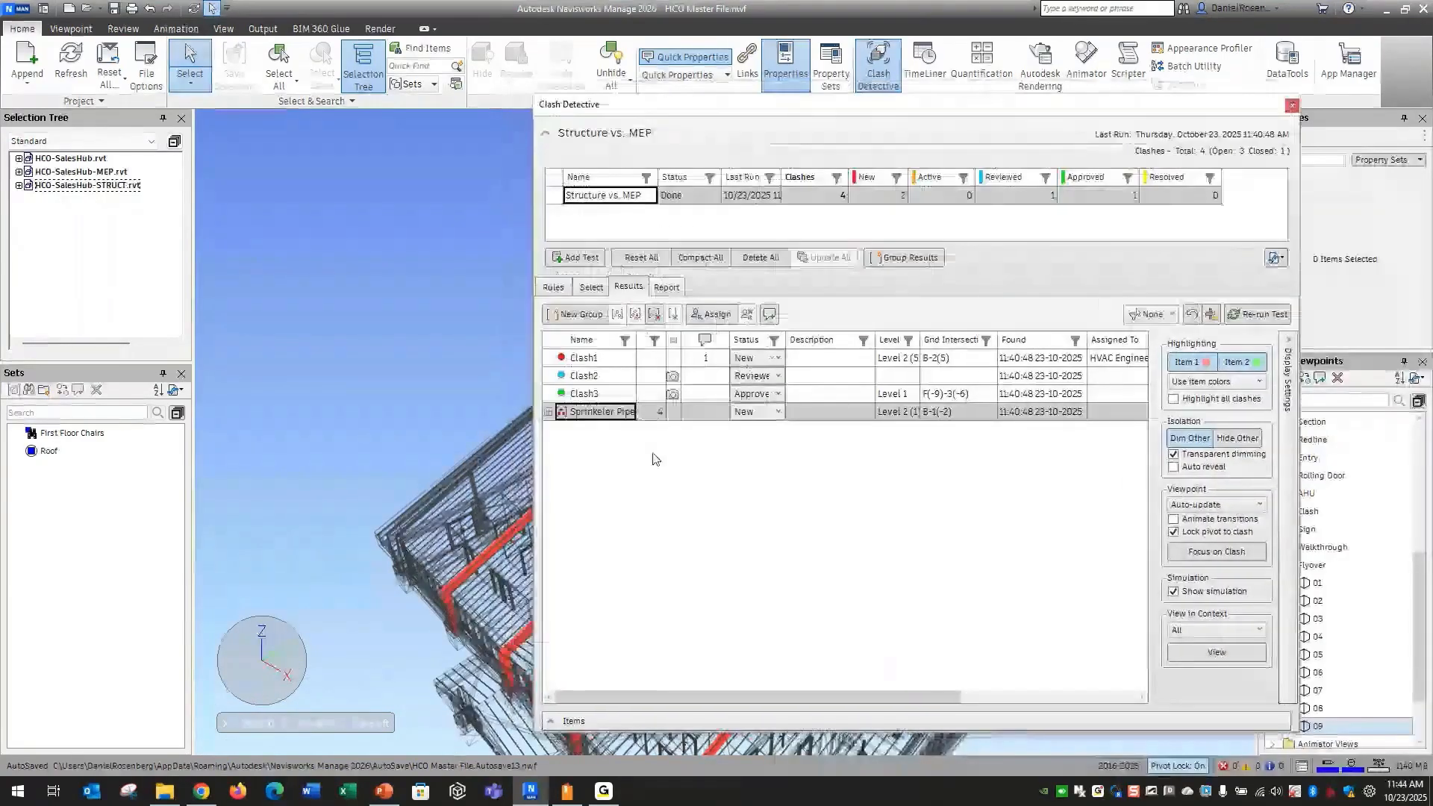
{"action": "left_click", "coordinate": [711, 313]}
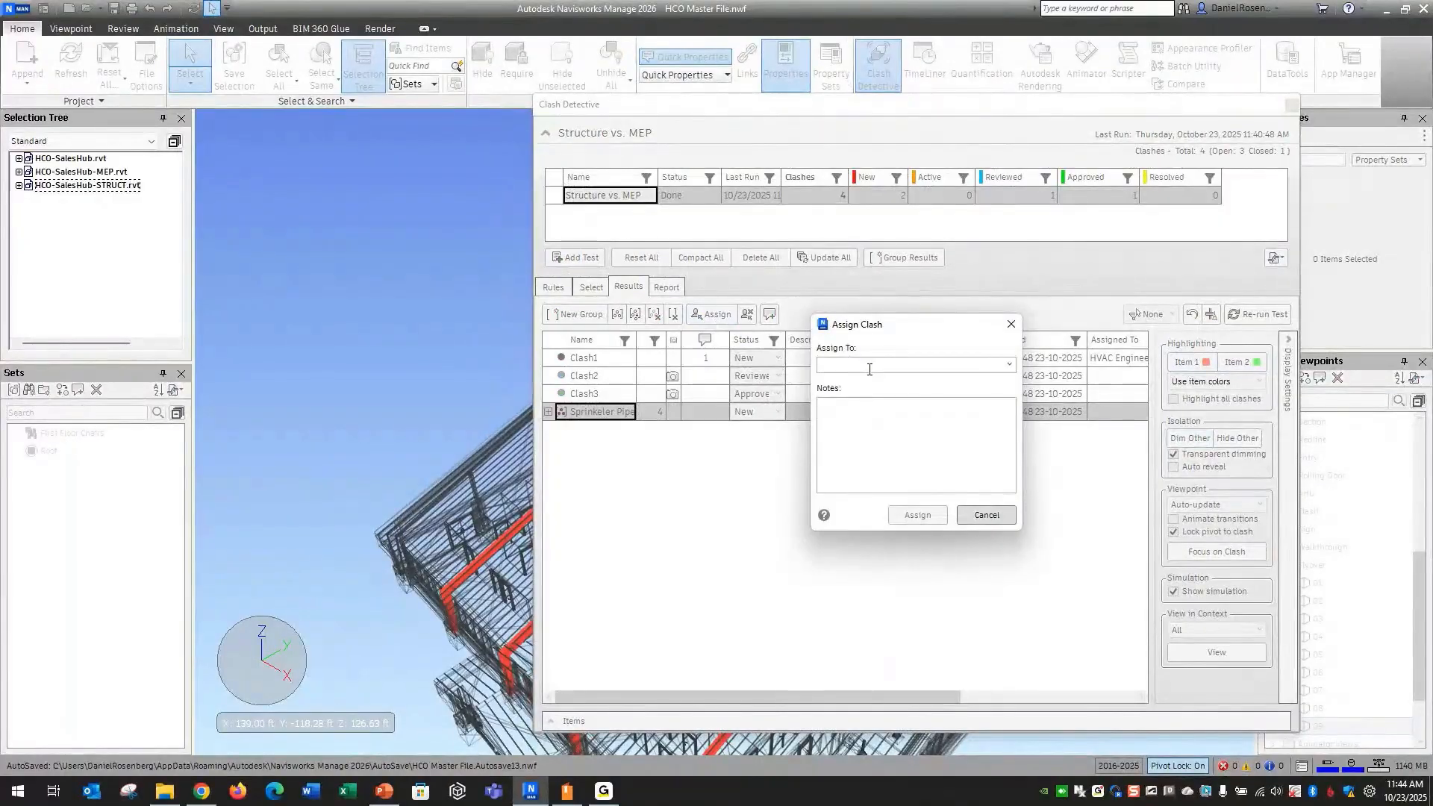
{"action": "type", "text": "Mar"}
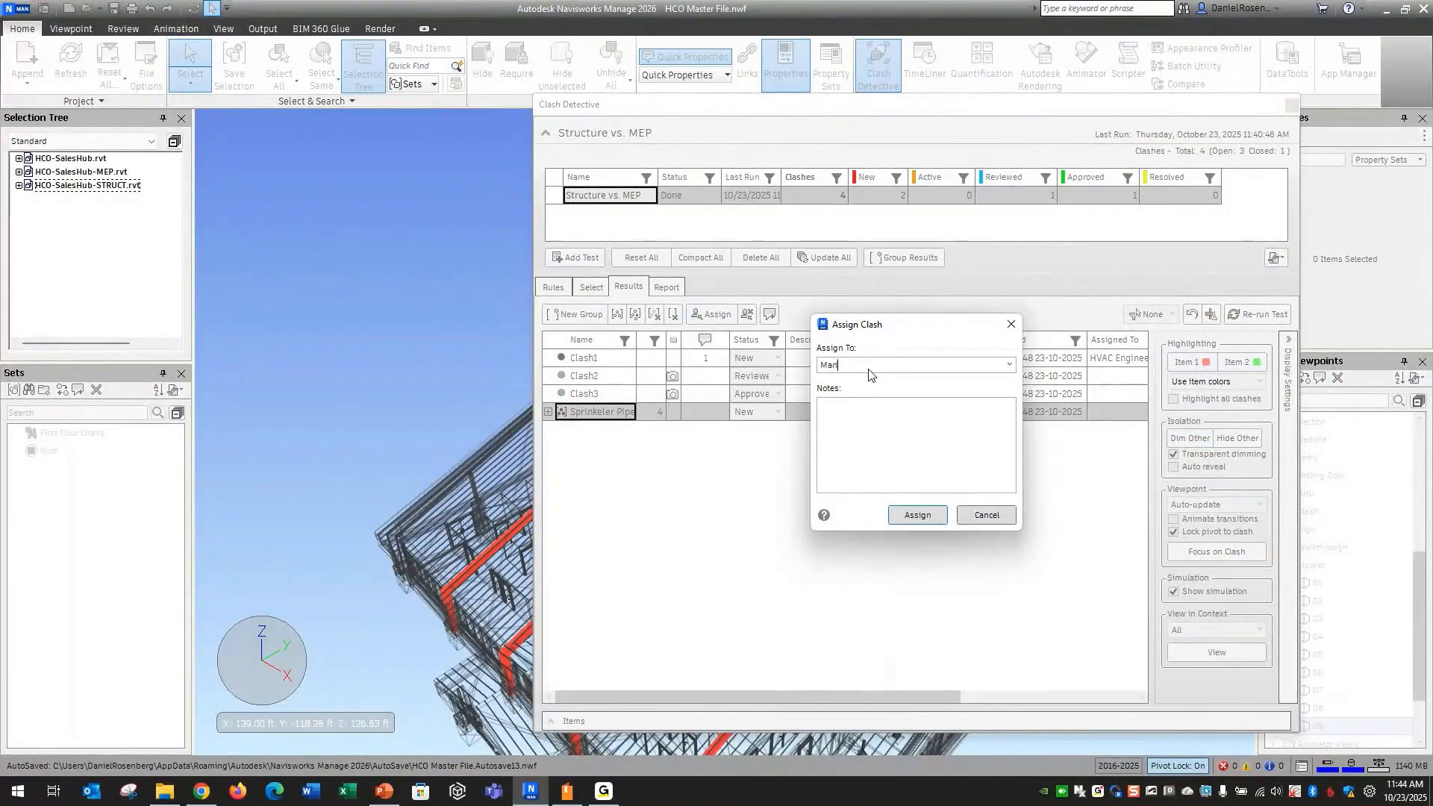
{"action": "type", "text": "io the Plumber"}
Add a note asking to move the pipe down and complete the Sprinkeler Pipe group assignment
{"action": "key", "text": "Tab"}
{"action": "type", "text": "Move"}
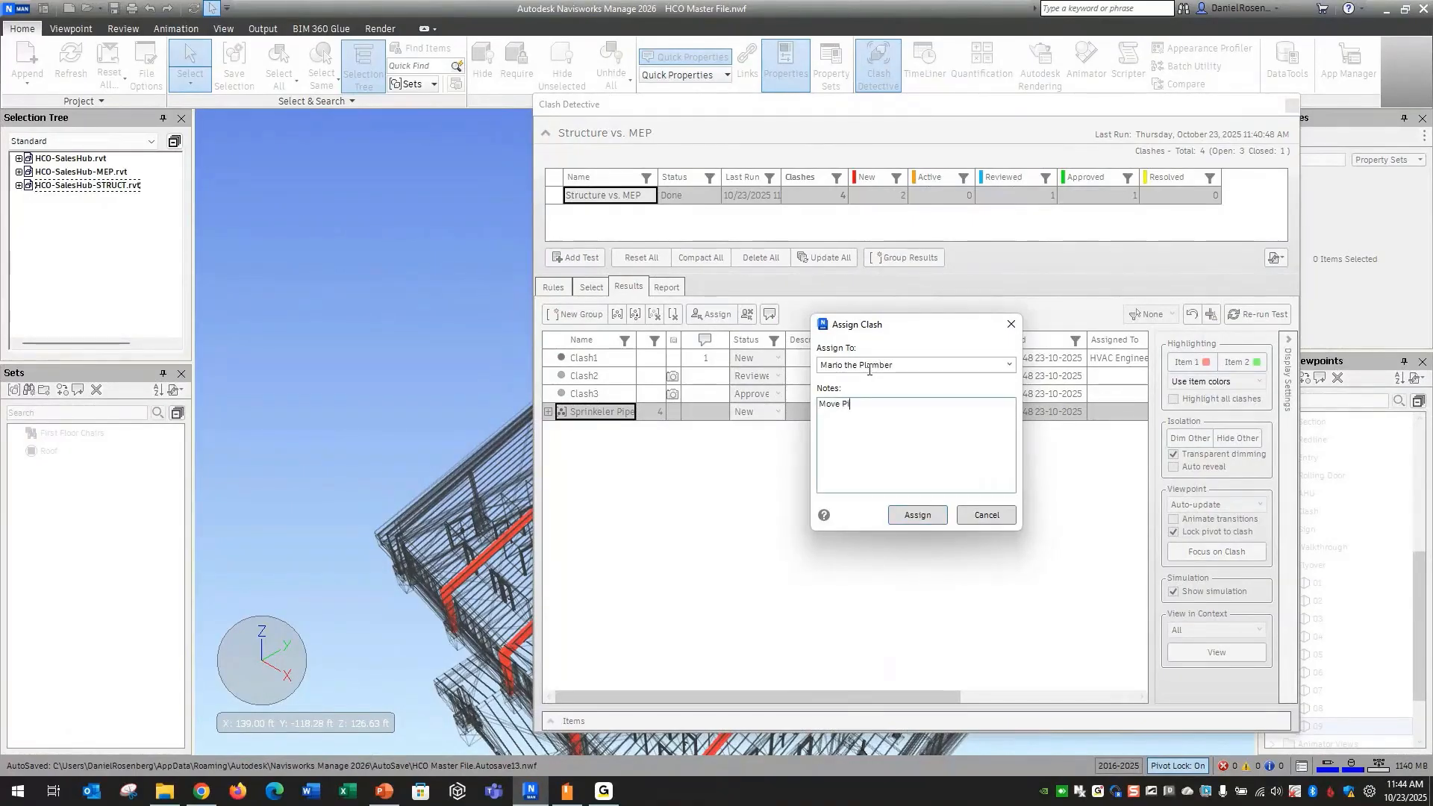
{"action": "type", "text": " Pipe Down"}
{"action": "left_click", "coordinate": [917, 515]}
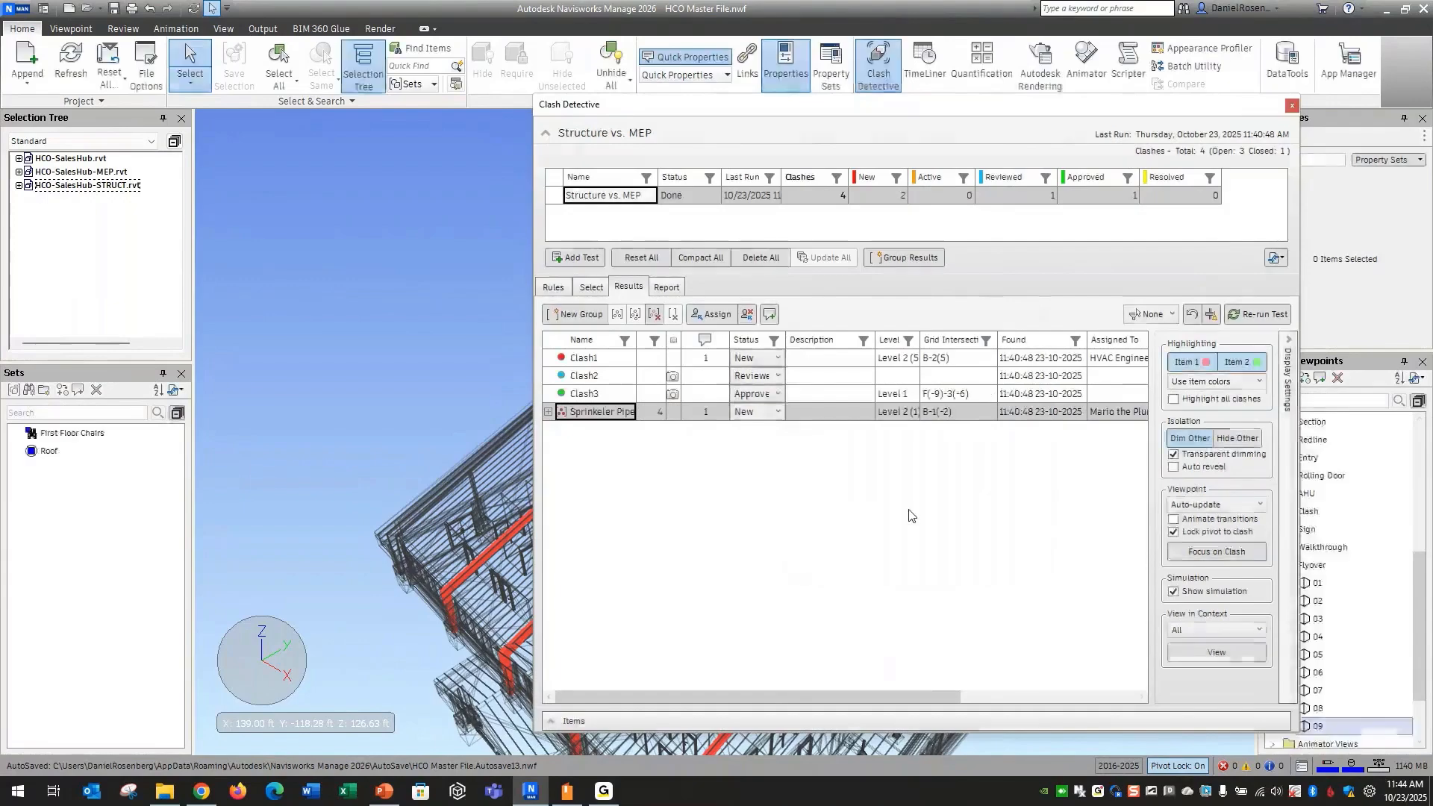
Open the clash report settings, review the report contents, and set the report type to Current test and the format to HTML
{"action": "left_click_drag", "start_coordinate": [897, 110], "coordinate": [773, 98]}
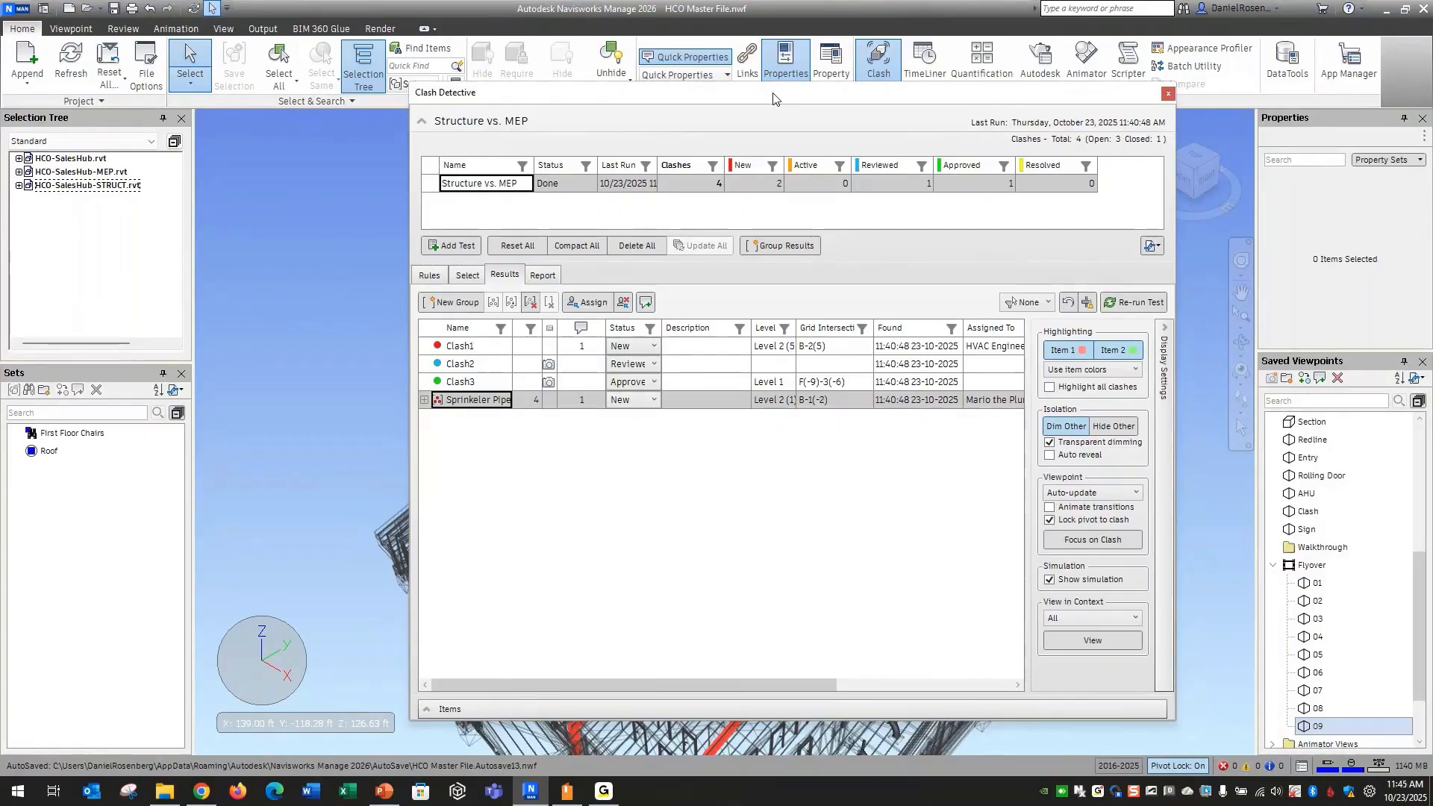
{"action": "left_click", "coordinate": [552, 276]}
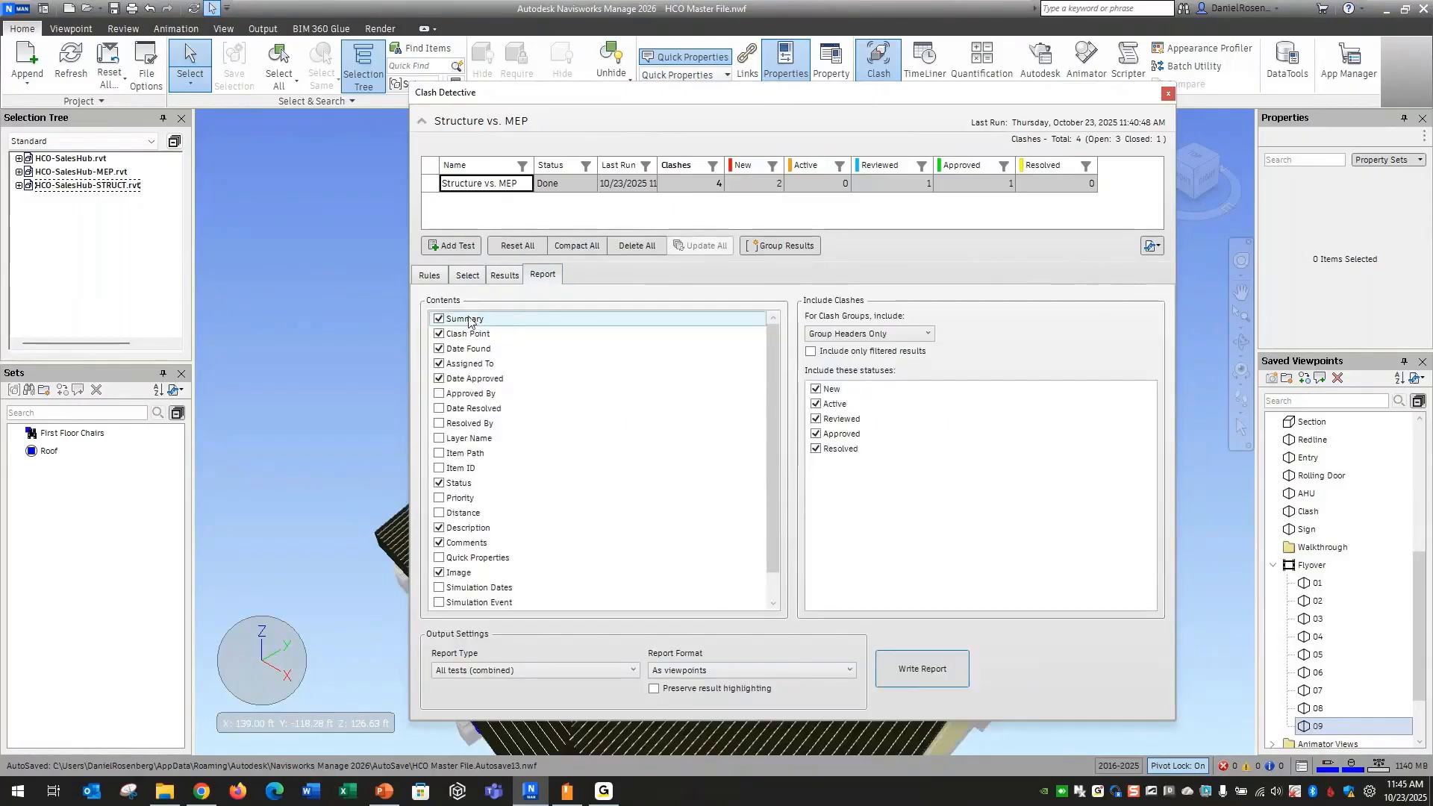
{"action": "mouse_move", "coordinate": [773, 415]}
{"action": "left_mouse_down"}
{"action": "mouse_move", "coordinate": [763, 512]}
{"action": "mouse_move", "coordinate": [770, 373]}
{"action": "mouse_move", "coordinate": [766, 515]}
{"action": "mouse_move", "coordinate": [767, 396]}
{"action": "left_mouse_up"}
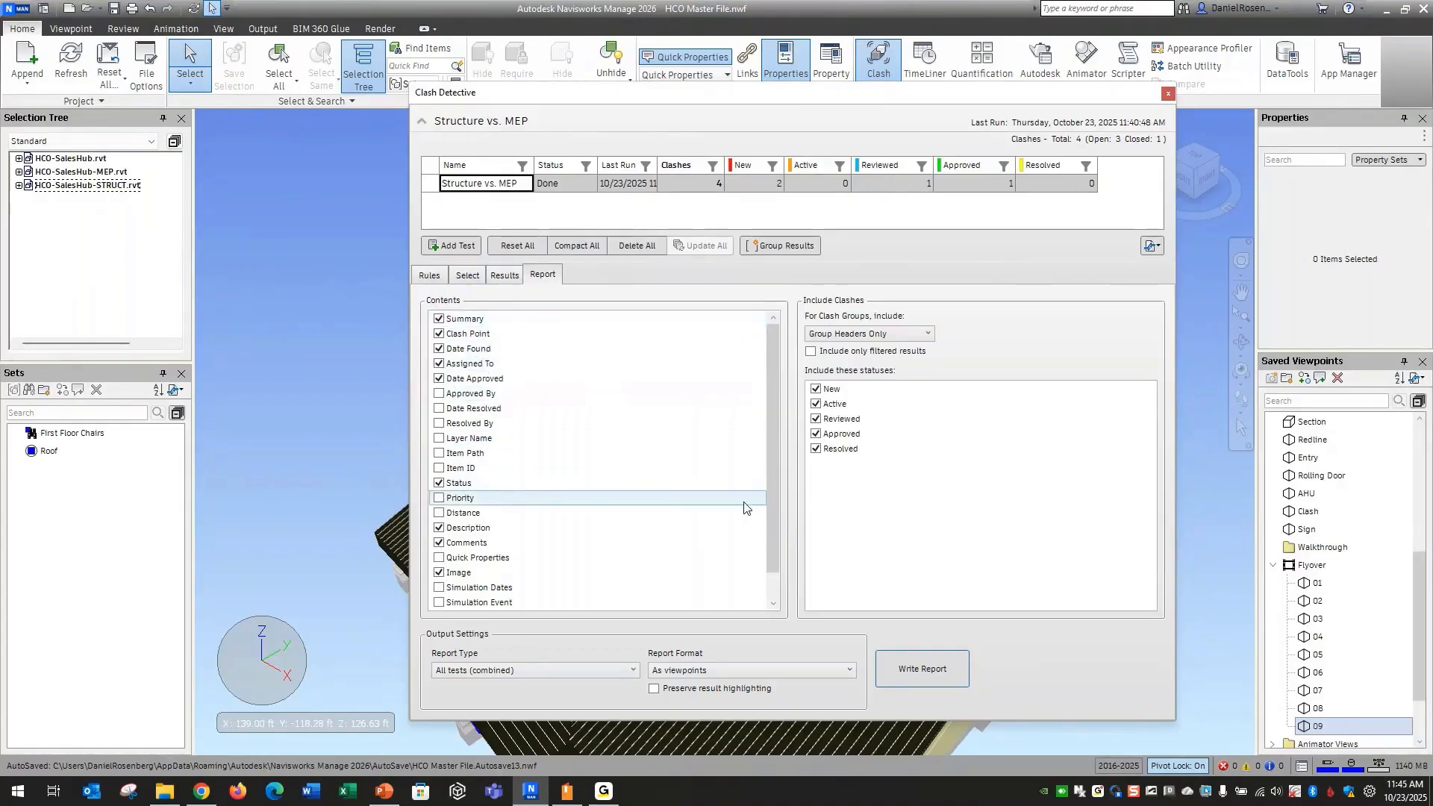
{"action": "left_click_drag", "start_coordinate": [769, 446], "coordinate": [768, 474]}
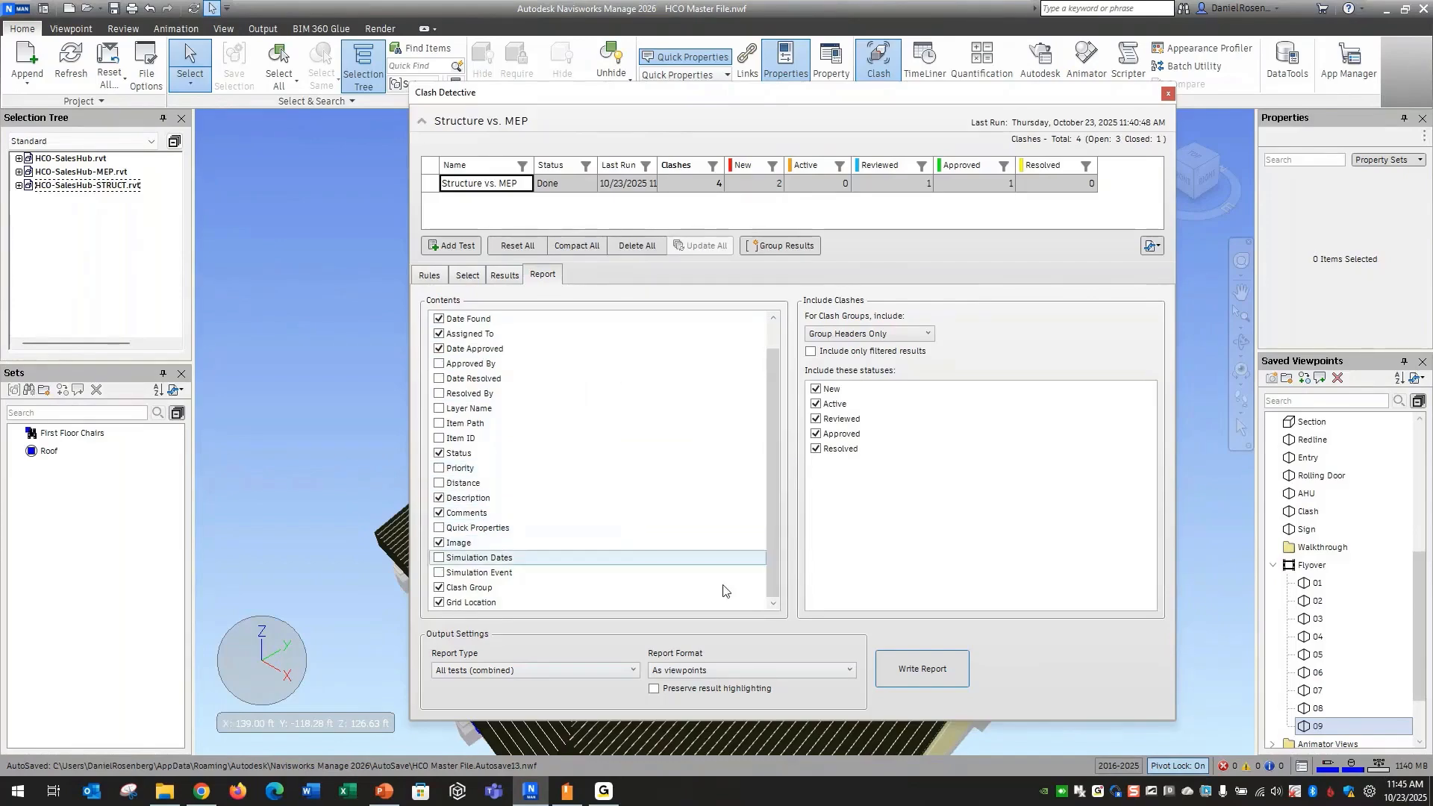
{"action": "left_click", "coordinate": [510, 671]}
{"action": "left_click", "coordinate": [488, 685]}
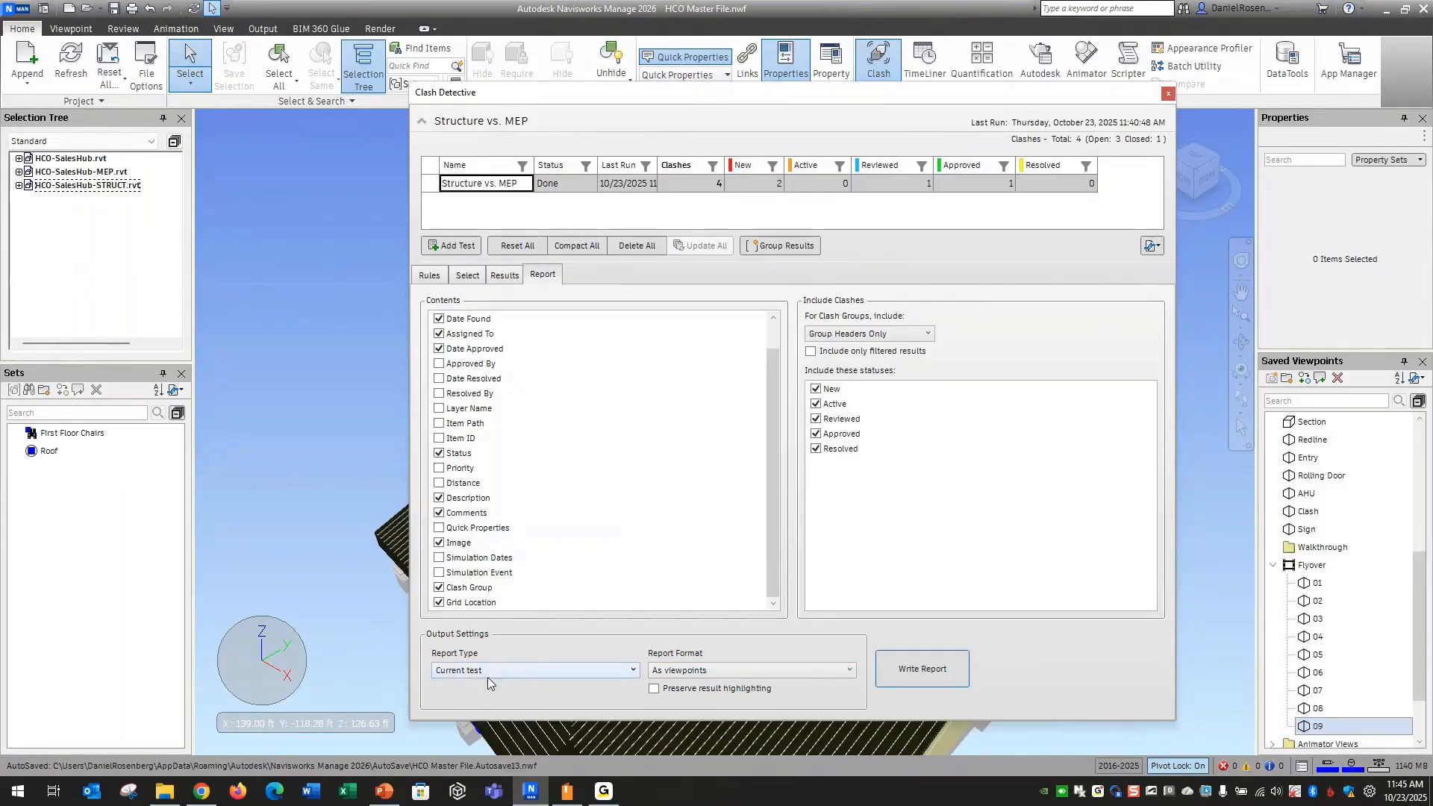
{"action": "left_click", "coordinate": [721, 671]}
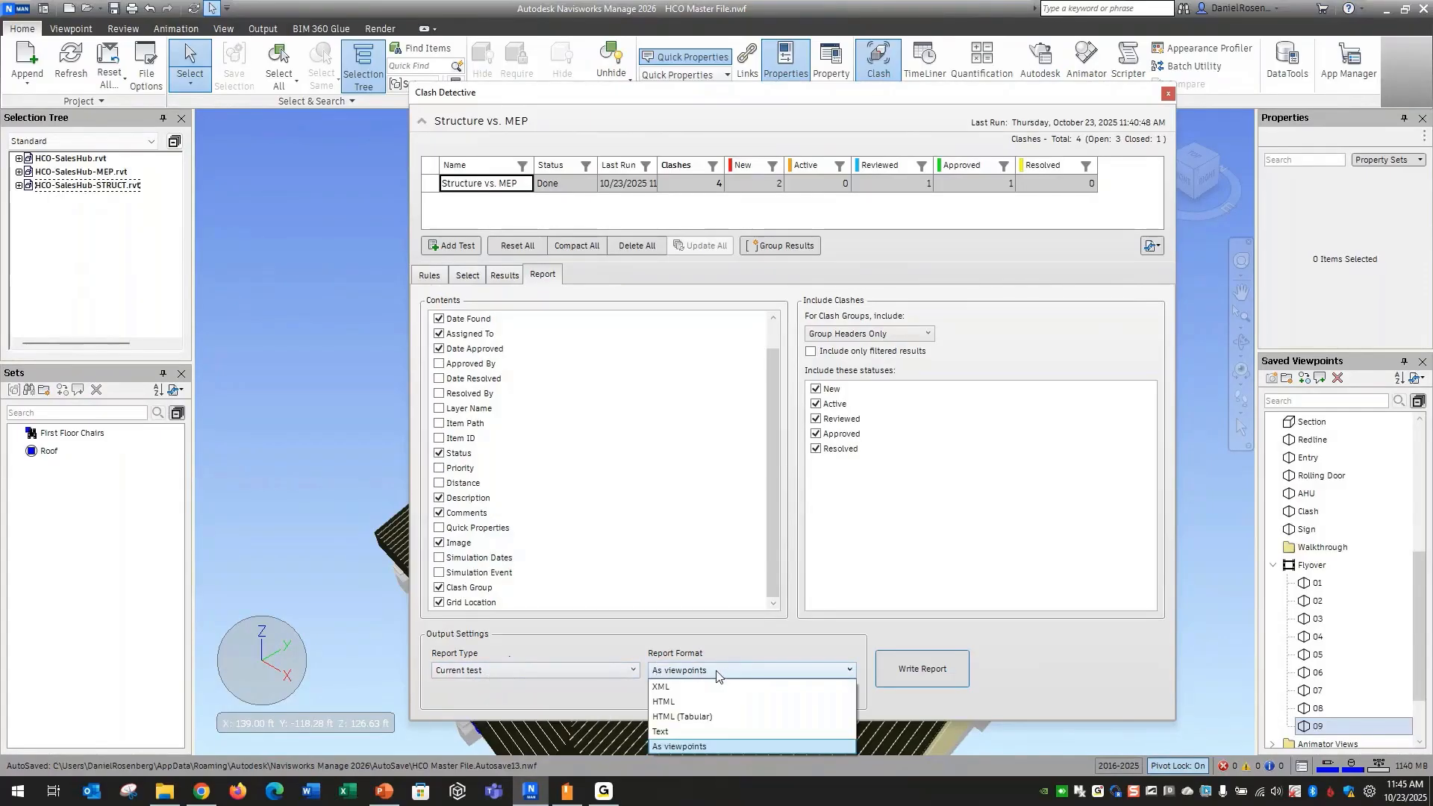
{"action": "left_click", "coordinate": [694, 703]}
Write the clash report as Structure vs. MEP.html into the FILES folder under 10 Navisworks
{"action": "left_click", "coordinate": [913, 675]}
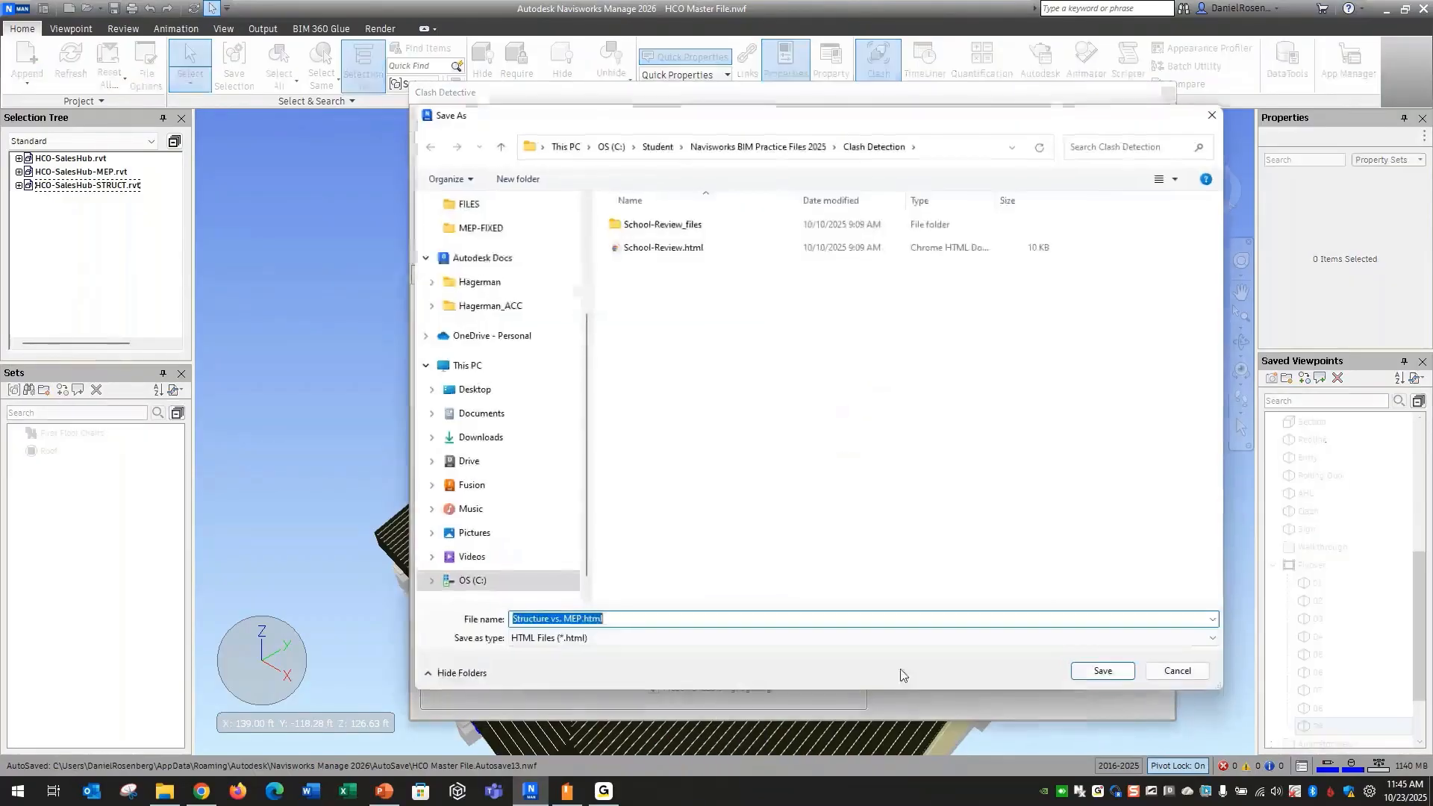
{"action": "left_click", "coordinate": [612, 147]}
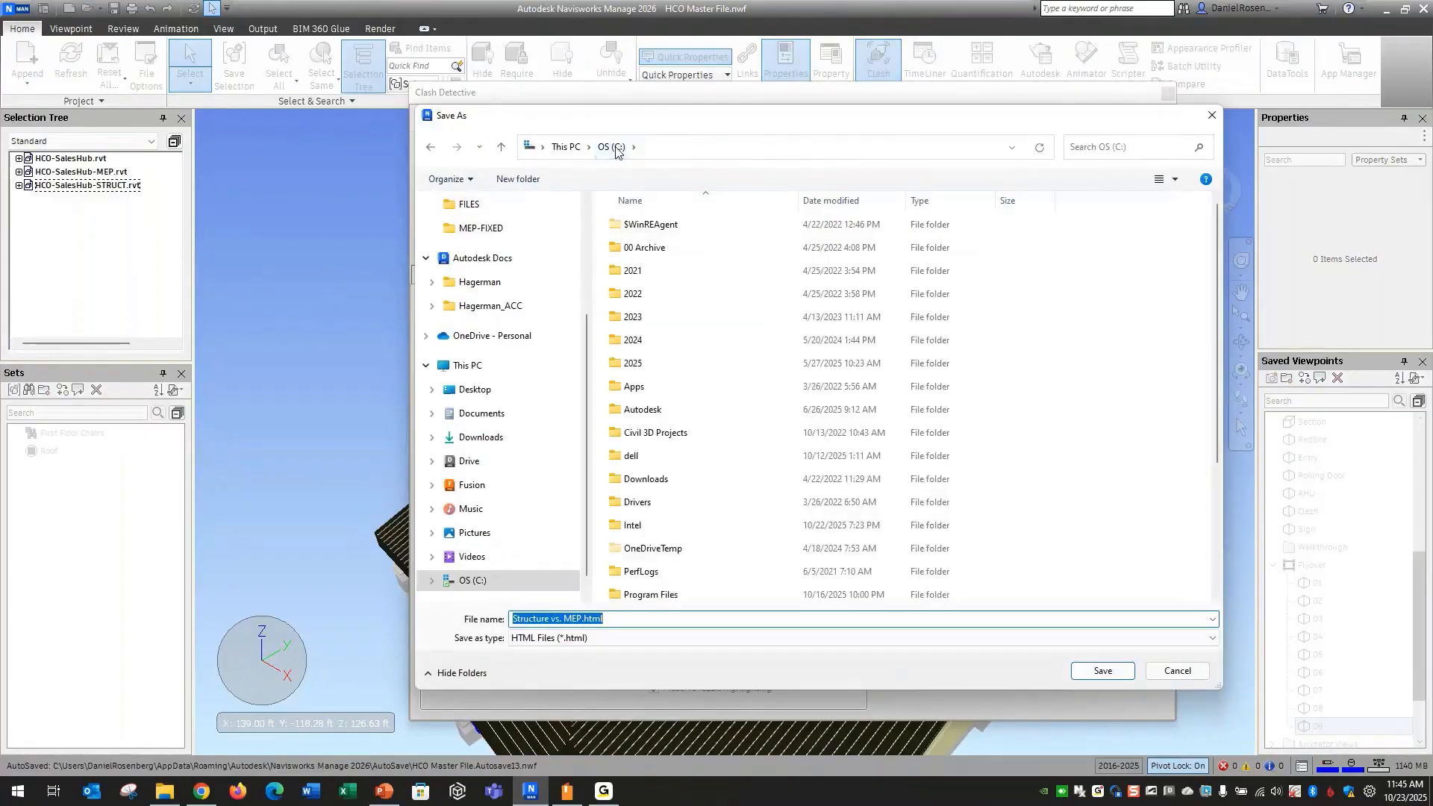
{"action": "double_click", "coordinate": [633, 364]}
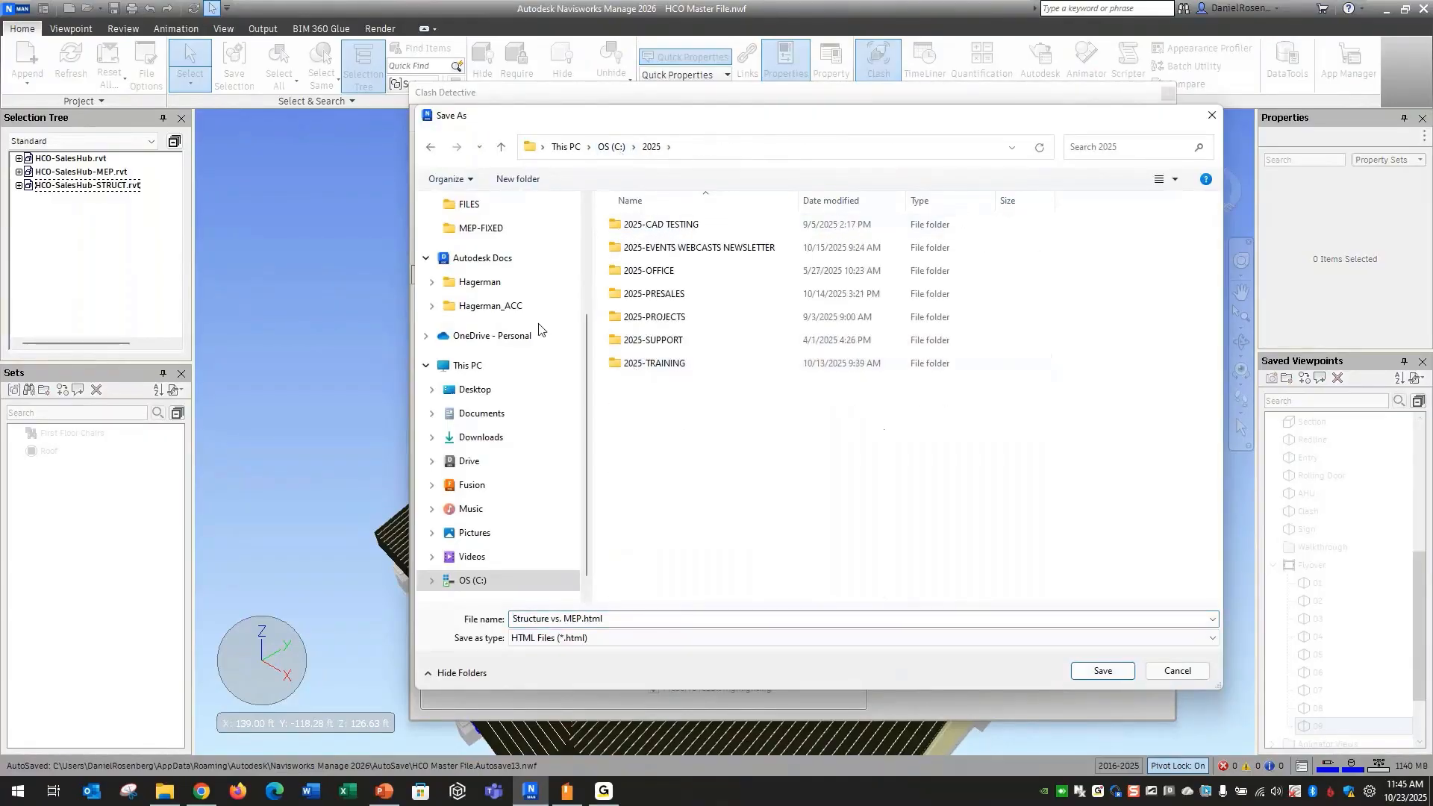
{"action": "left_click", "coordinate": [469, 204]}
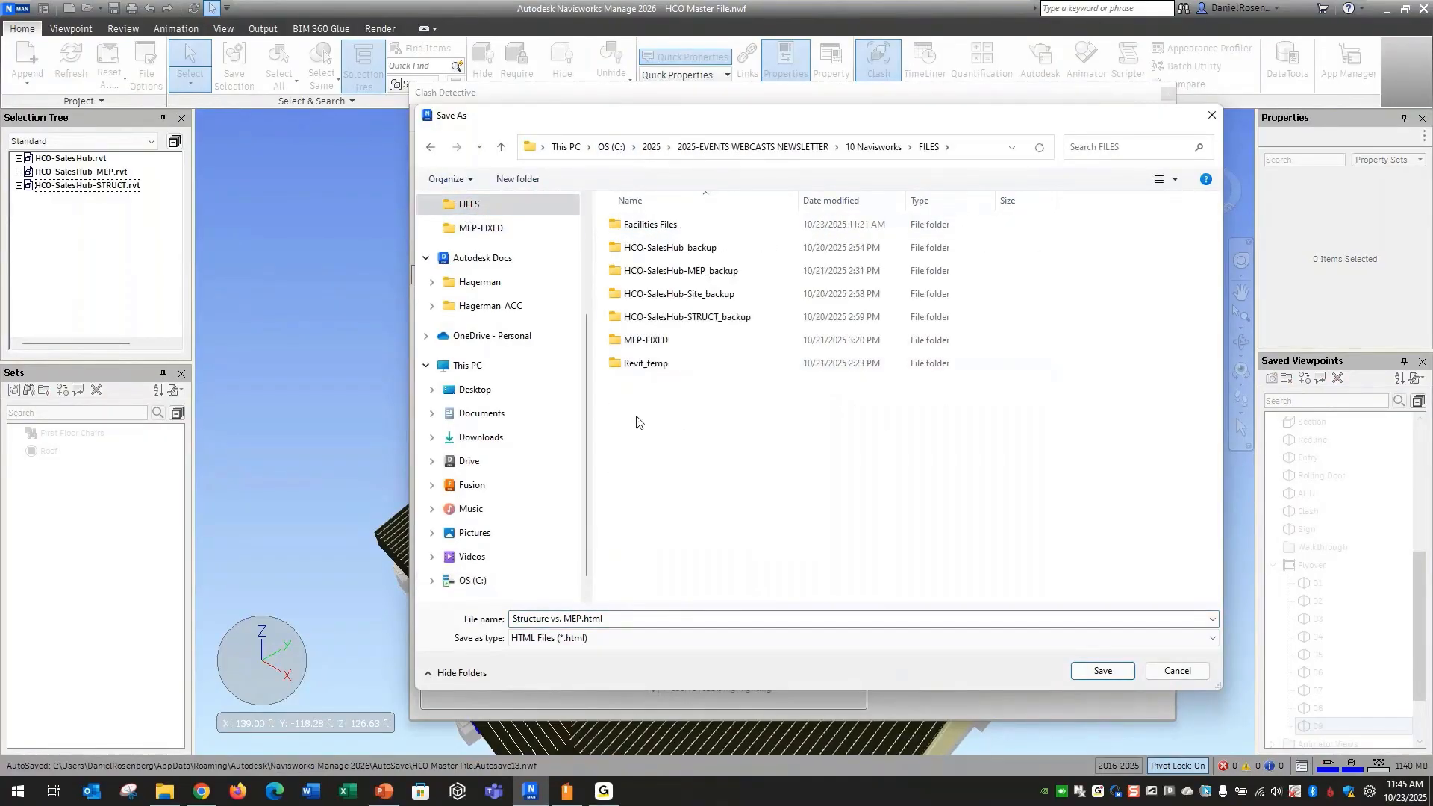
{"action": "left_click", "coordinate": [867, 155]}
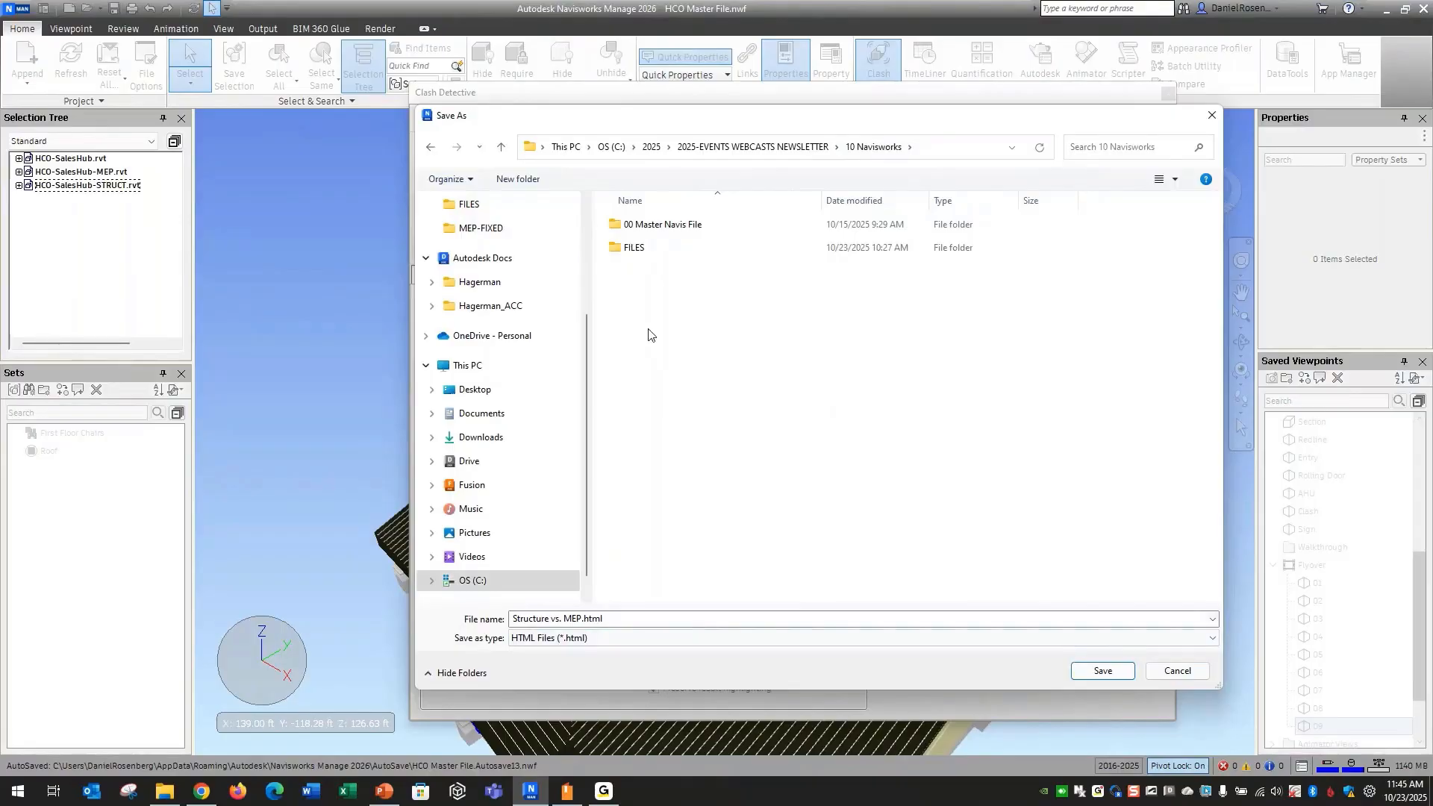
{"action": "double_click", "coordinate": [634, 249]}
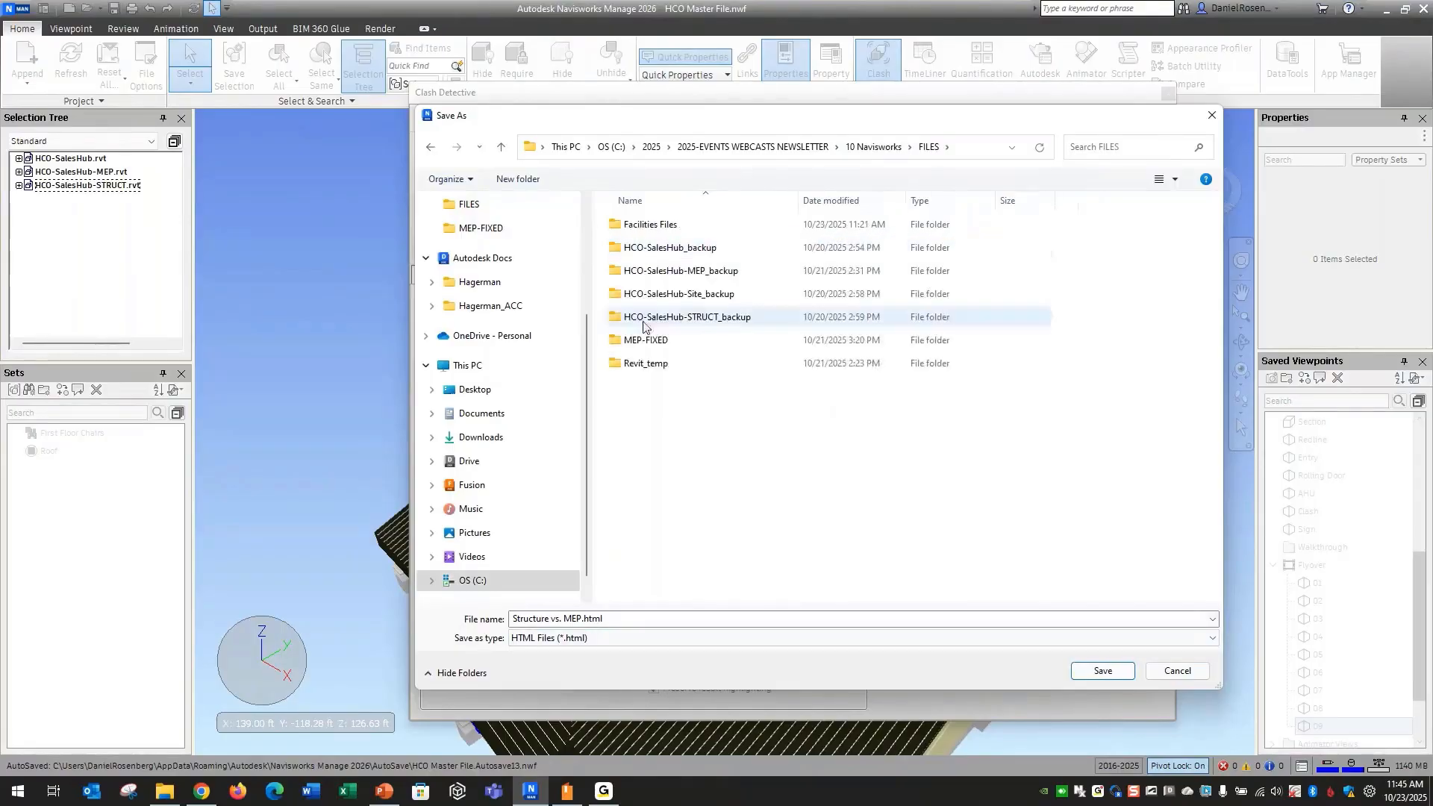
{"action": "left_click", "coordinate": [1093, 674]}
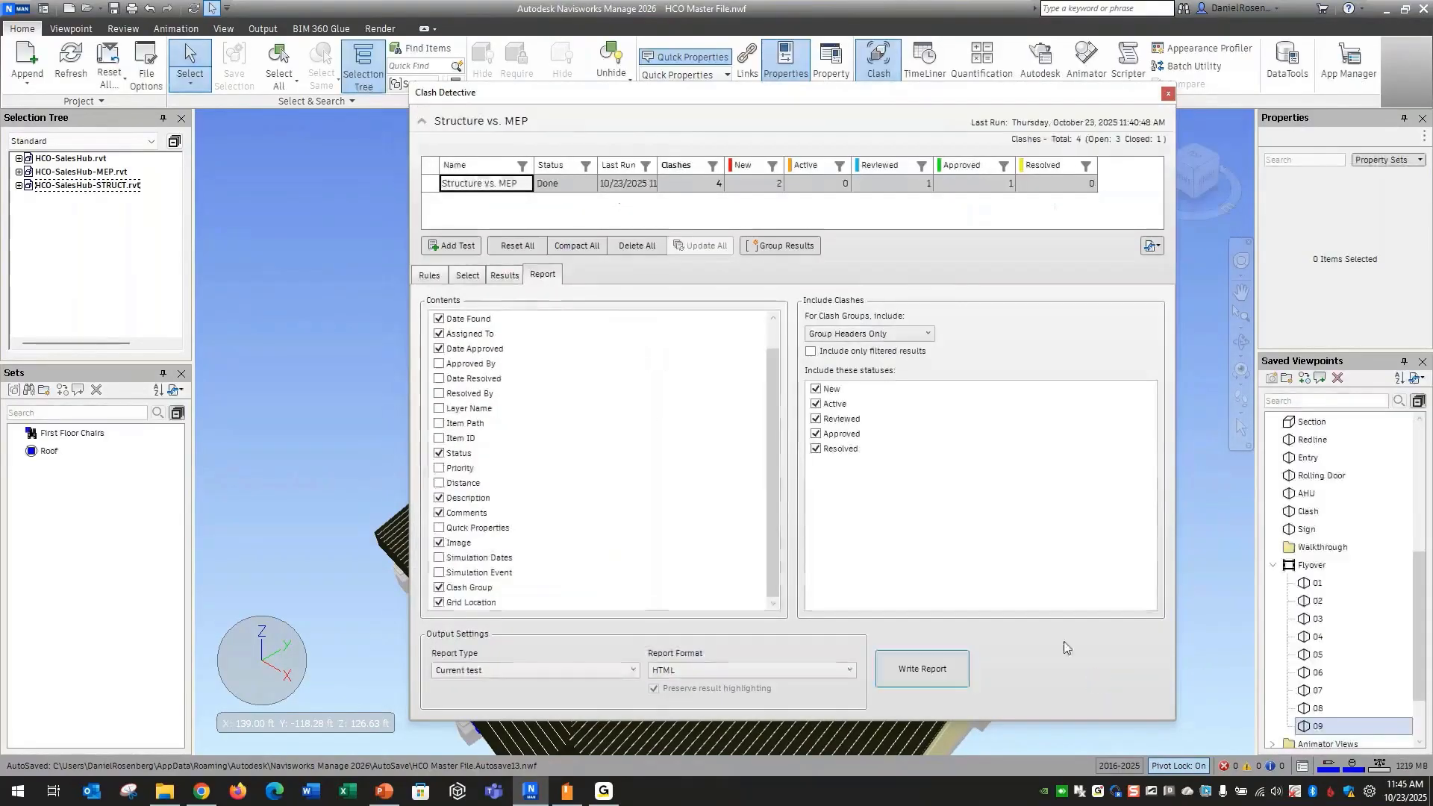
Open Structure vs. MEP.html from File Explorer in Chrome, review each clash's status, assignment and comments, and close the report
{"action": "left_click", "coordinate": [172, 797]}
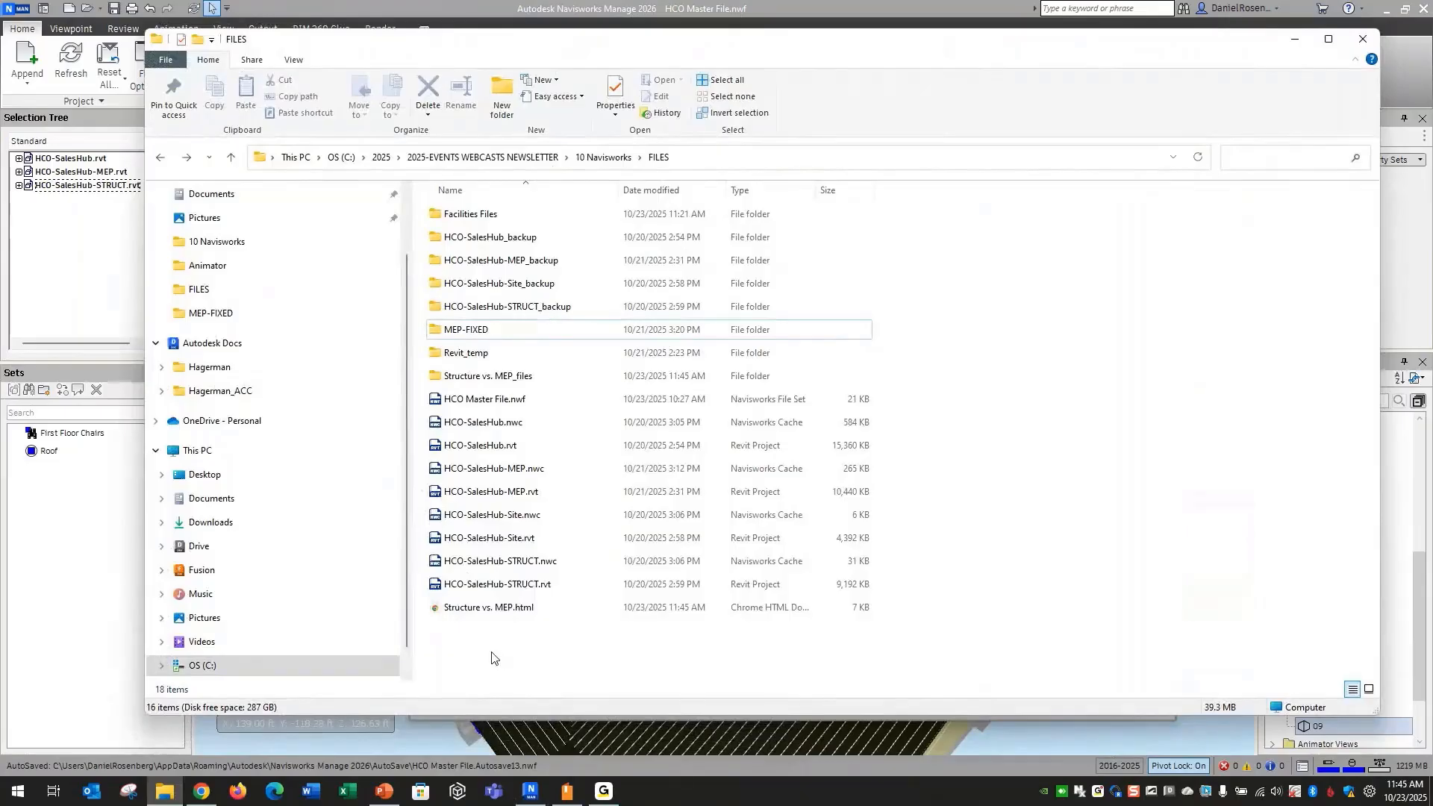
{"action": "double_click", "coordinate": [480, 608]}
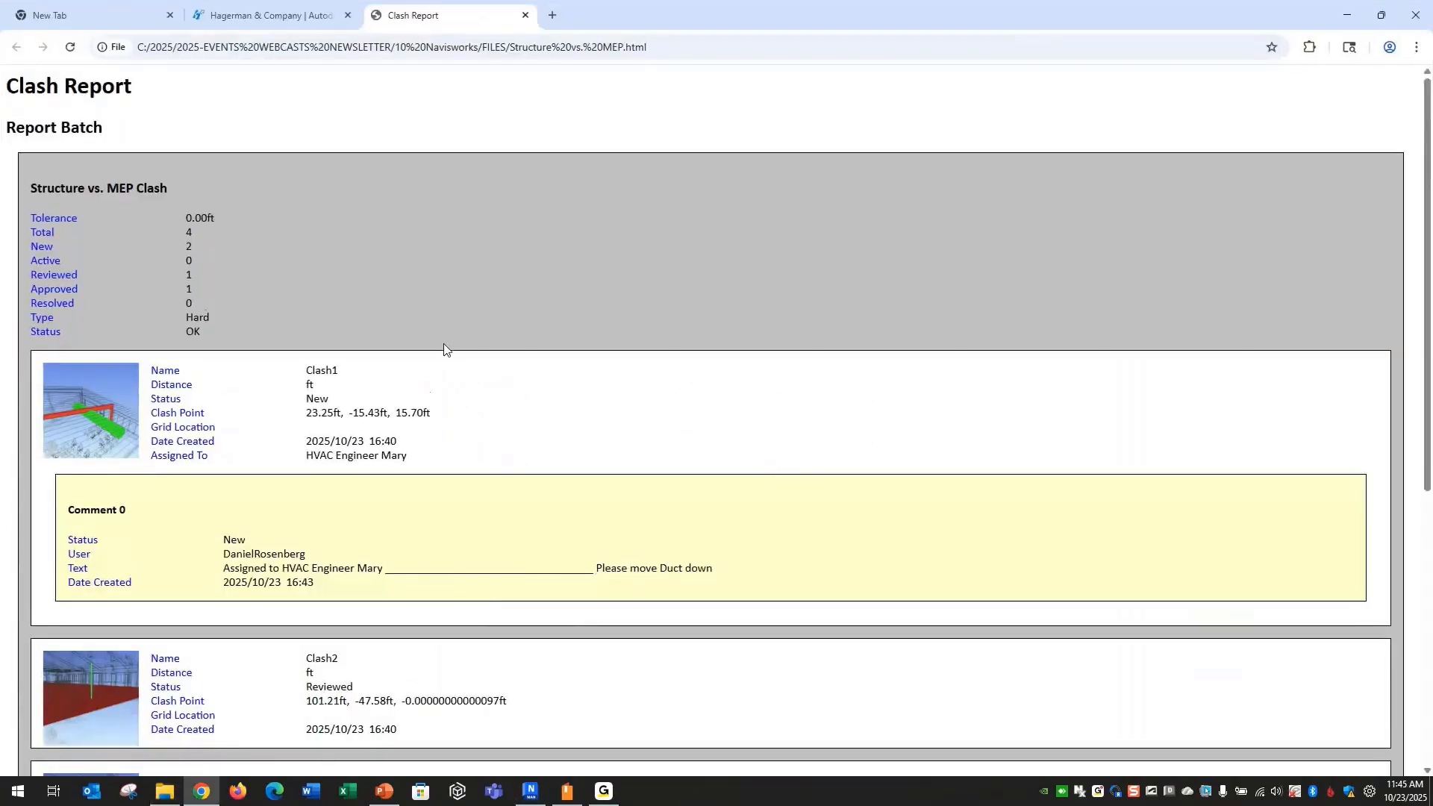
{"action": "scroll", "coordinate": [446, 349], "scroll_direction": "down", "scroll_amount": 3}
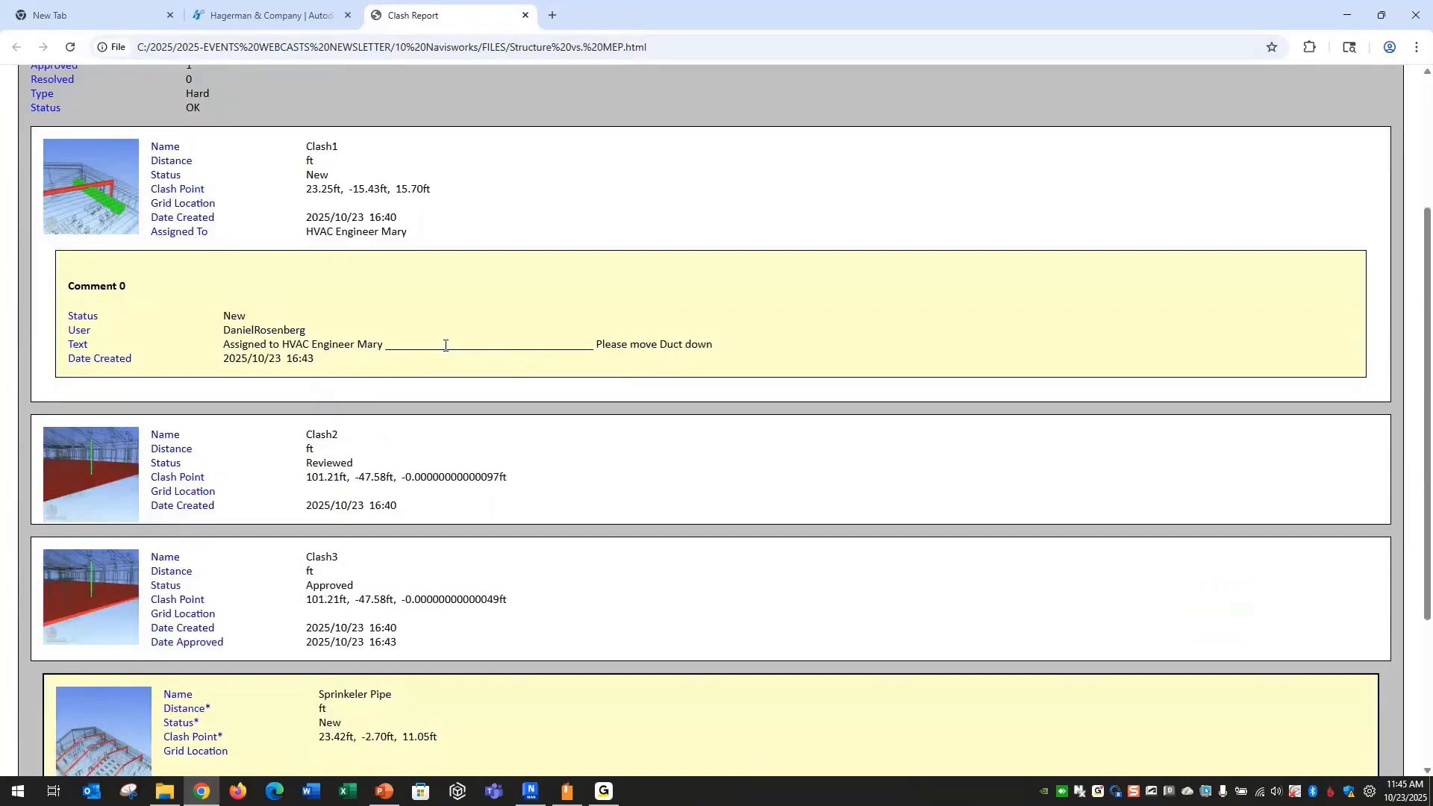
{"action": "scroll", "coordinate": [444, 346], "scroll_direction": "down", "scroll_amount": 3}
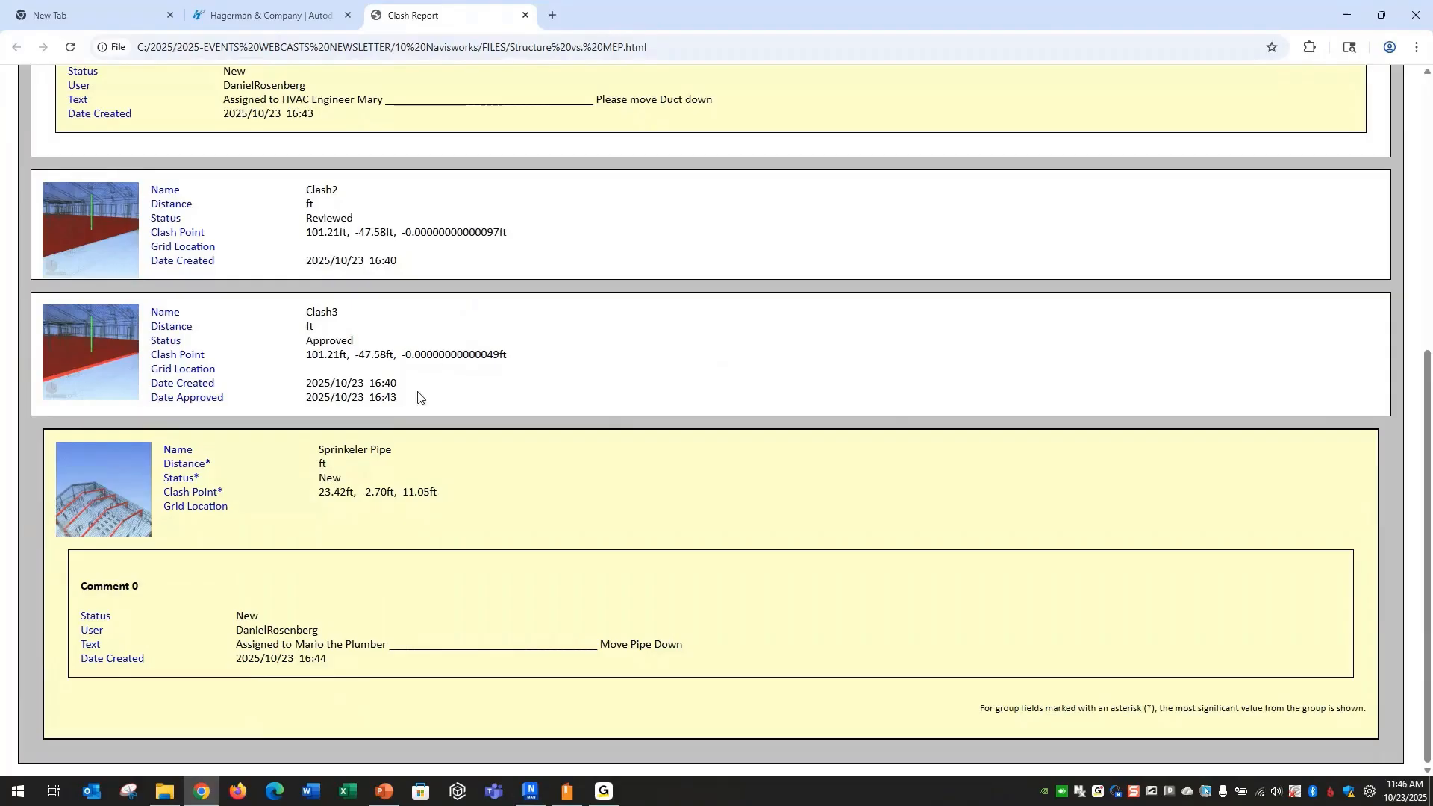
{"action": "scroll", "coordinate": [321, 627], "scroll_direction": "up", "scroll_amount": 4}
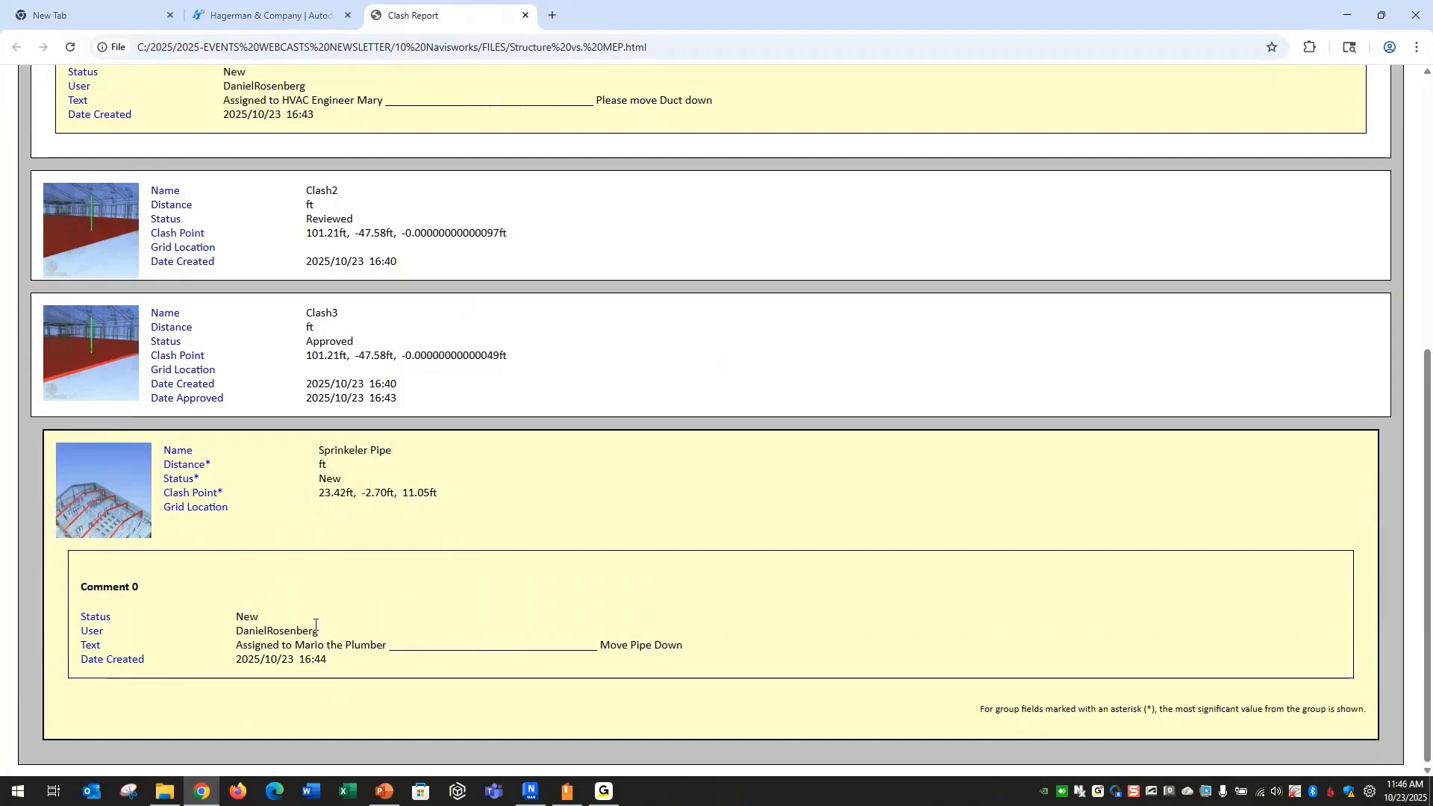
{"action": "scroll", "coordinate": [314, 615], "scroll_direction": "up", "scroll_amount": 3}
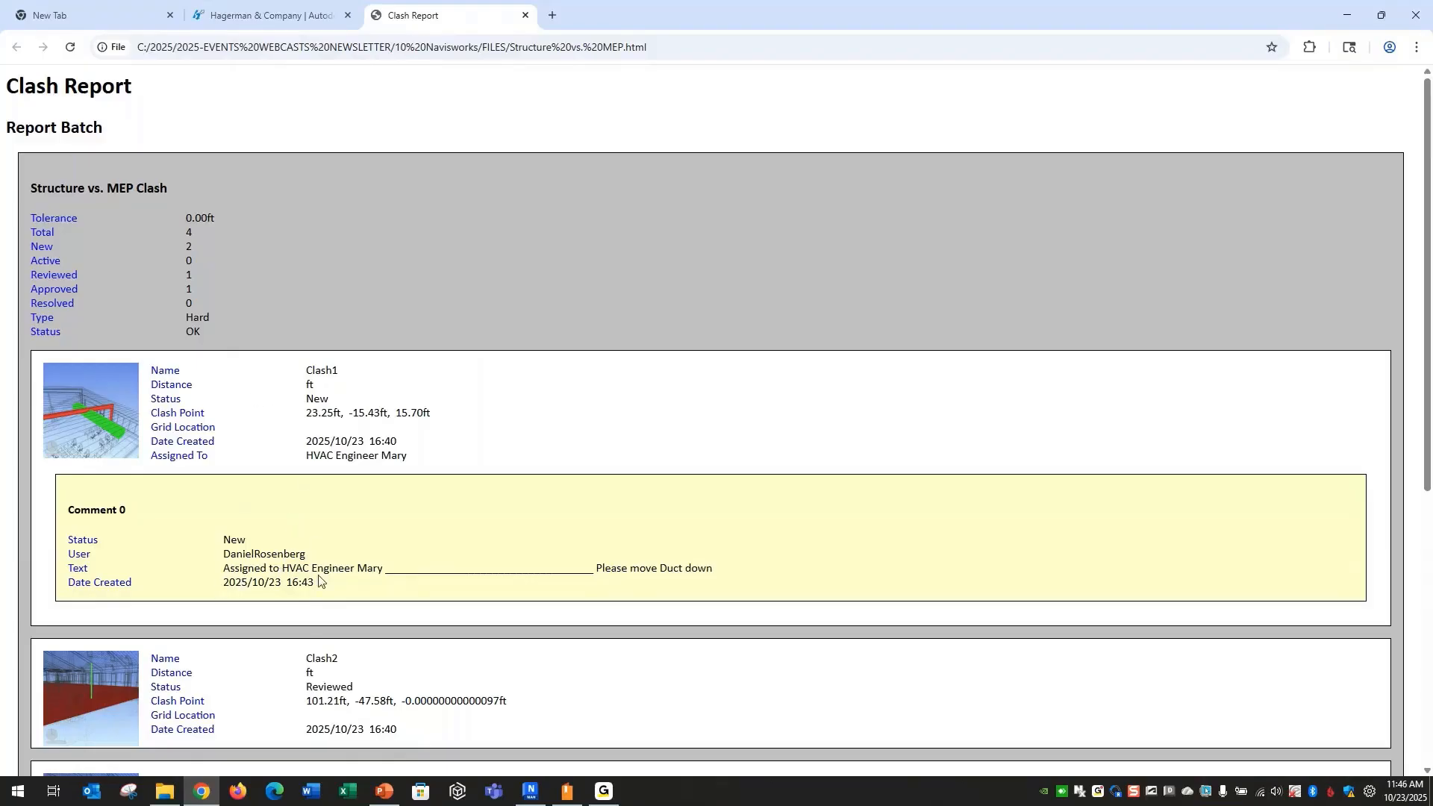
{"action": "scroll", "coordinate": [301, 529], "scroll_direction": "down", "scroll_amount": 4}
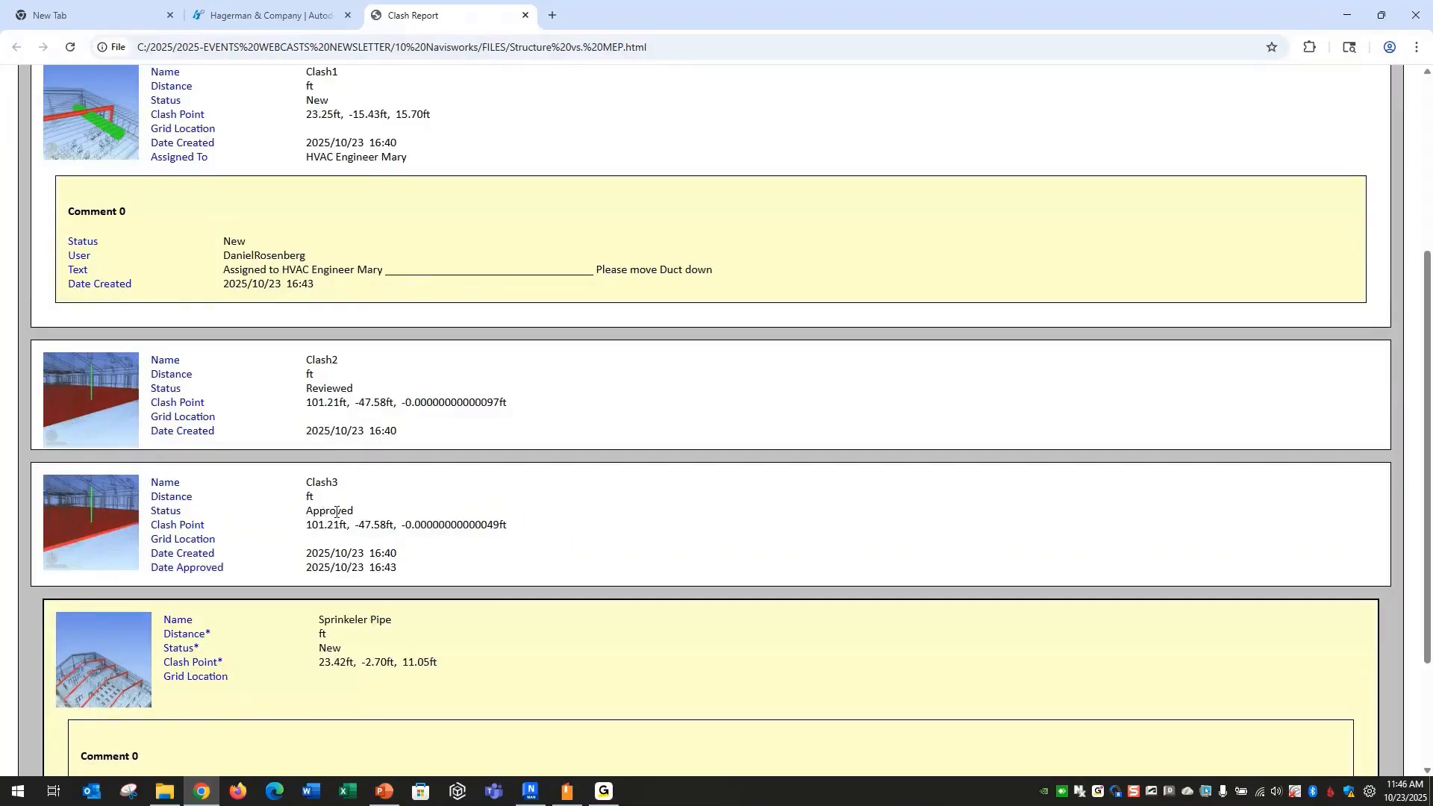
{"action": "scroll", "coordinate": [336, 512], "scroll_direction": "down", "scroll_amount": 3}
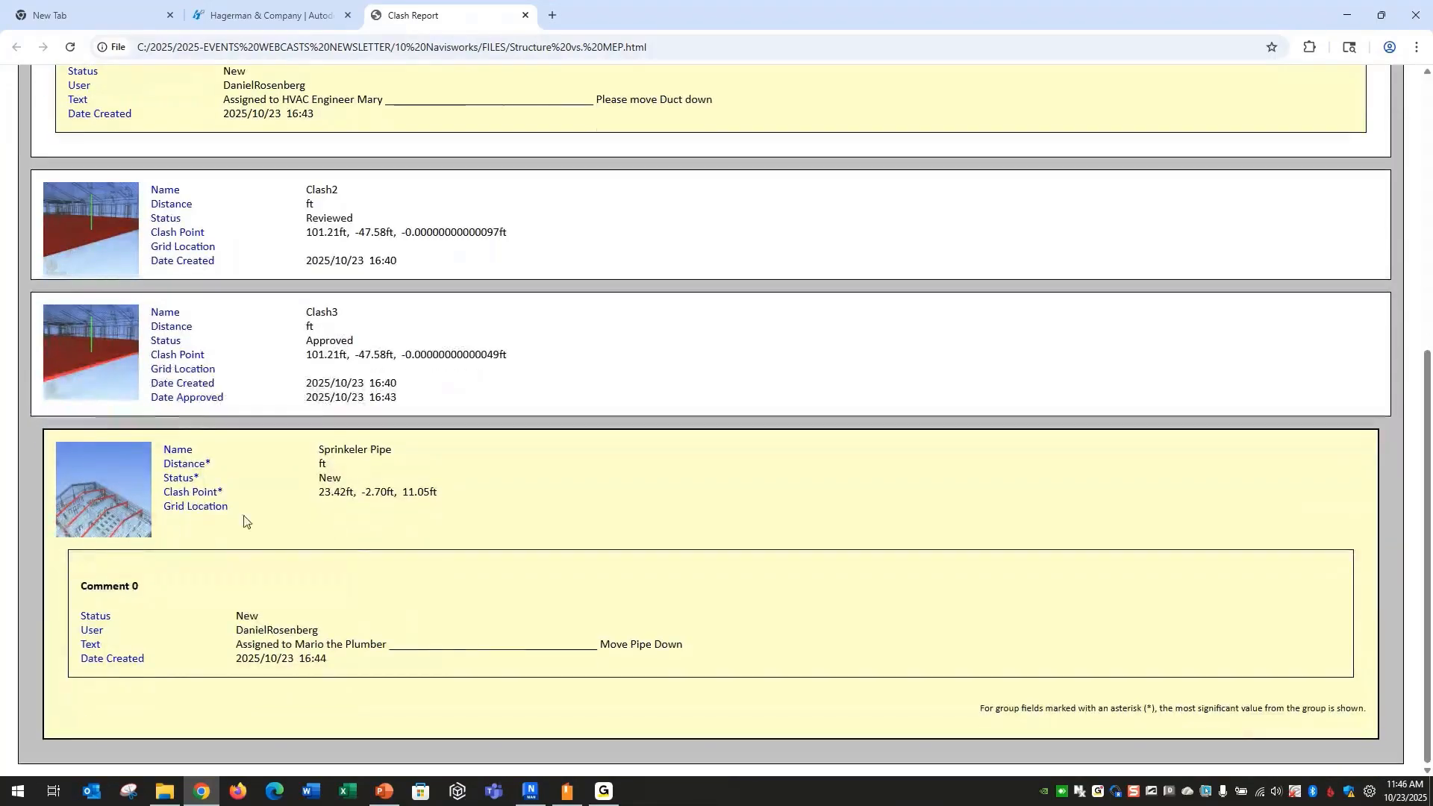
{"action": "left_click", "coordinate": [525, 15]}
{"action": "left_click", "coordinate": [1348, 15]}
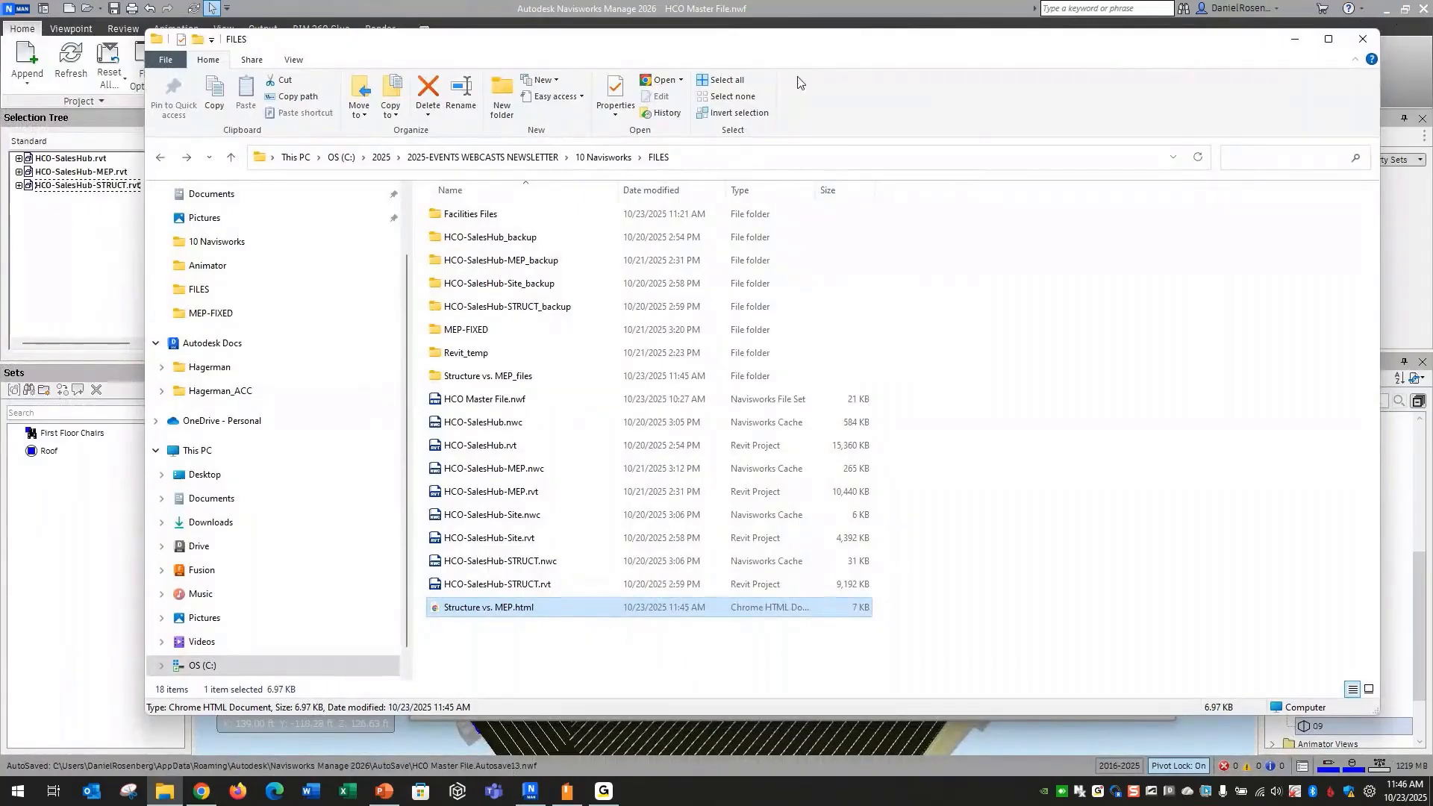
Rename HCO-SalesHub-MEP.rvt in the FILES folder to HCO-SalesHub-MEP-old.rvt
{"action": "left_click_drag", "start_coordinate": [792, 47], "coordinate": [789, 37]}
{"action": "left_click", "coordinate": [526, 634]}
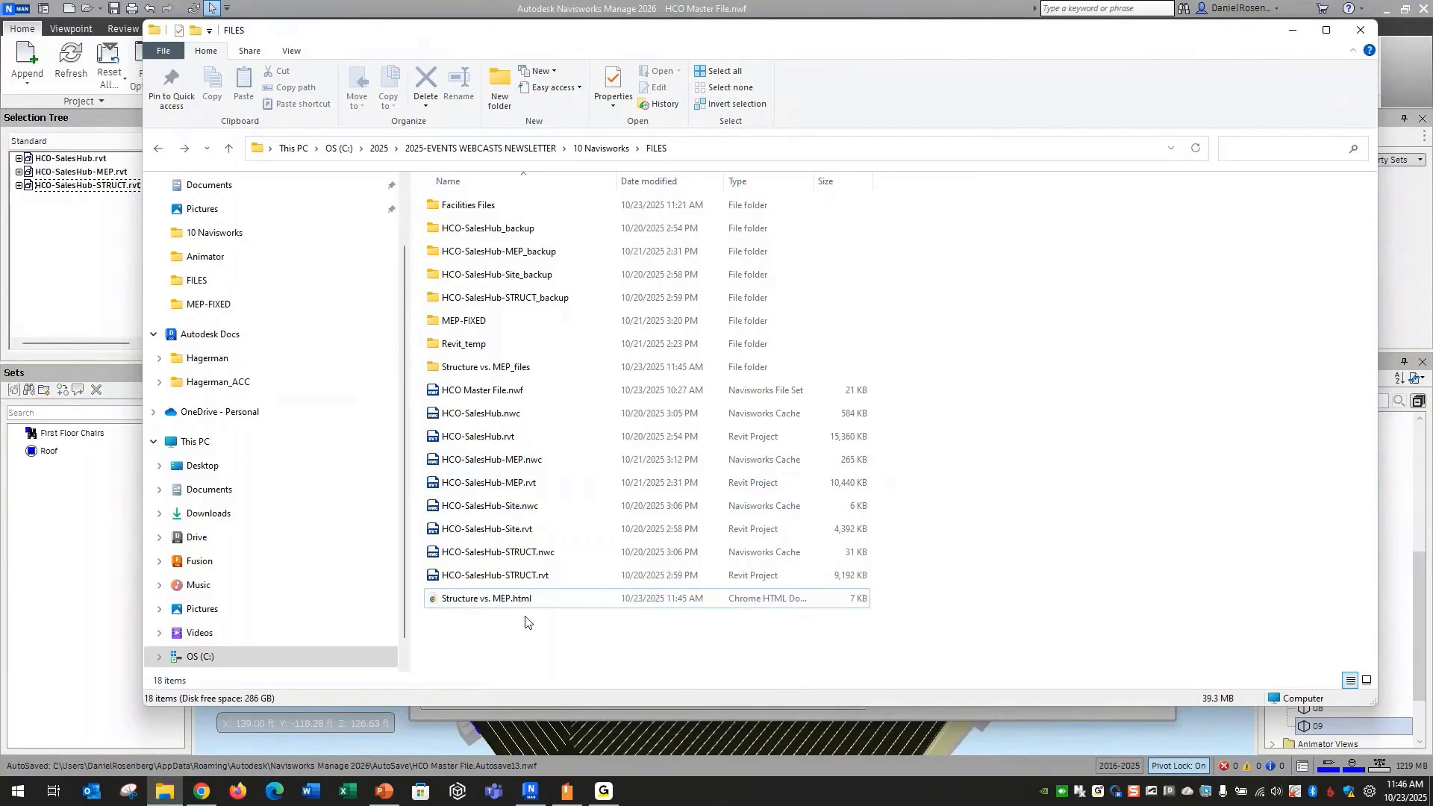
{"action": "left_click", "coordinate": [507, 483]}
{"action": "left_click", "coordinate": [523, 483]}
{"action": "left_click", "coordinate": [527, 483]}
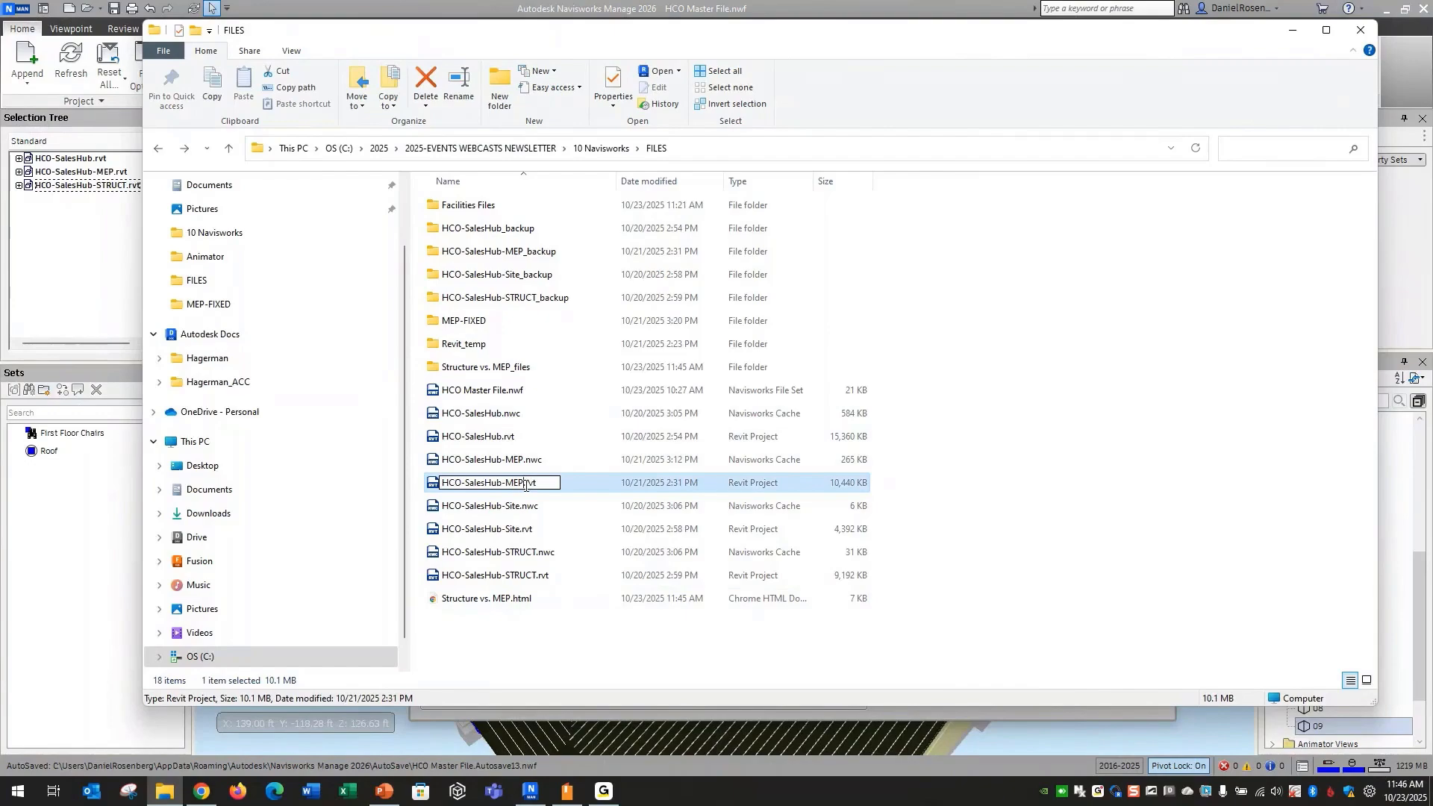
{"action": "type", "text": "-old"}
{"action": "left_click", "coordinate": [527, 670]}
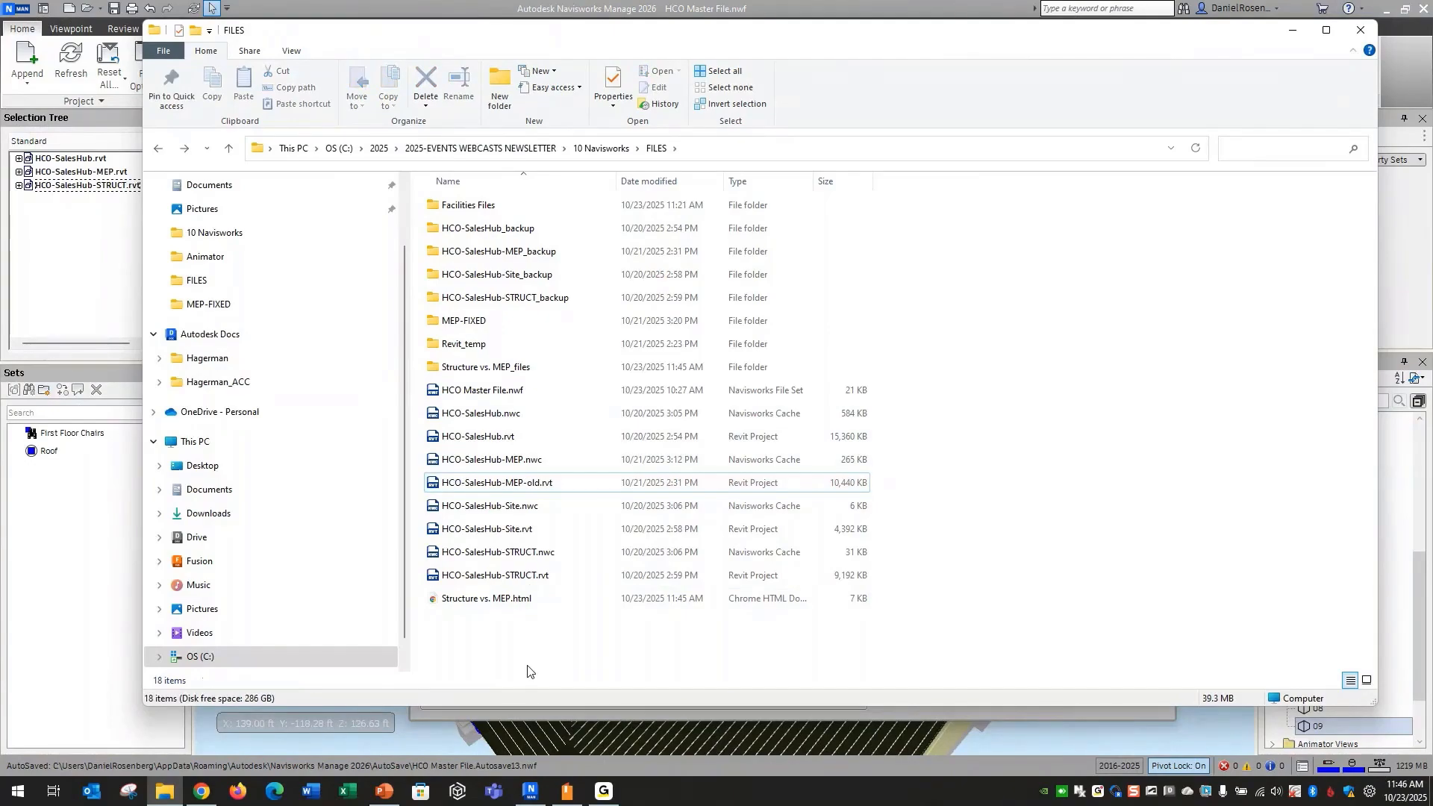
Copy the corrected HCO-SalesHub-MEP.rvt from the MEP-FIXED folder into the parent FILES folder
{"action": "double_click", "coordinate": [484, 322]}
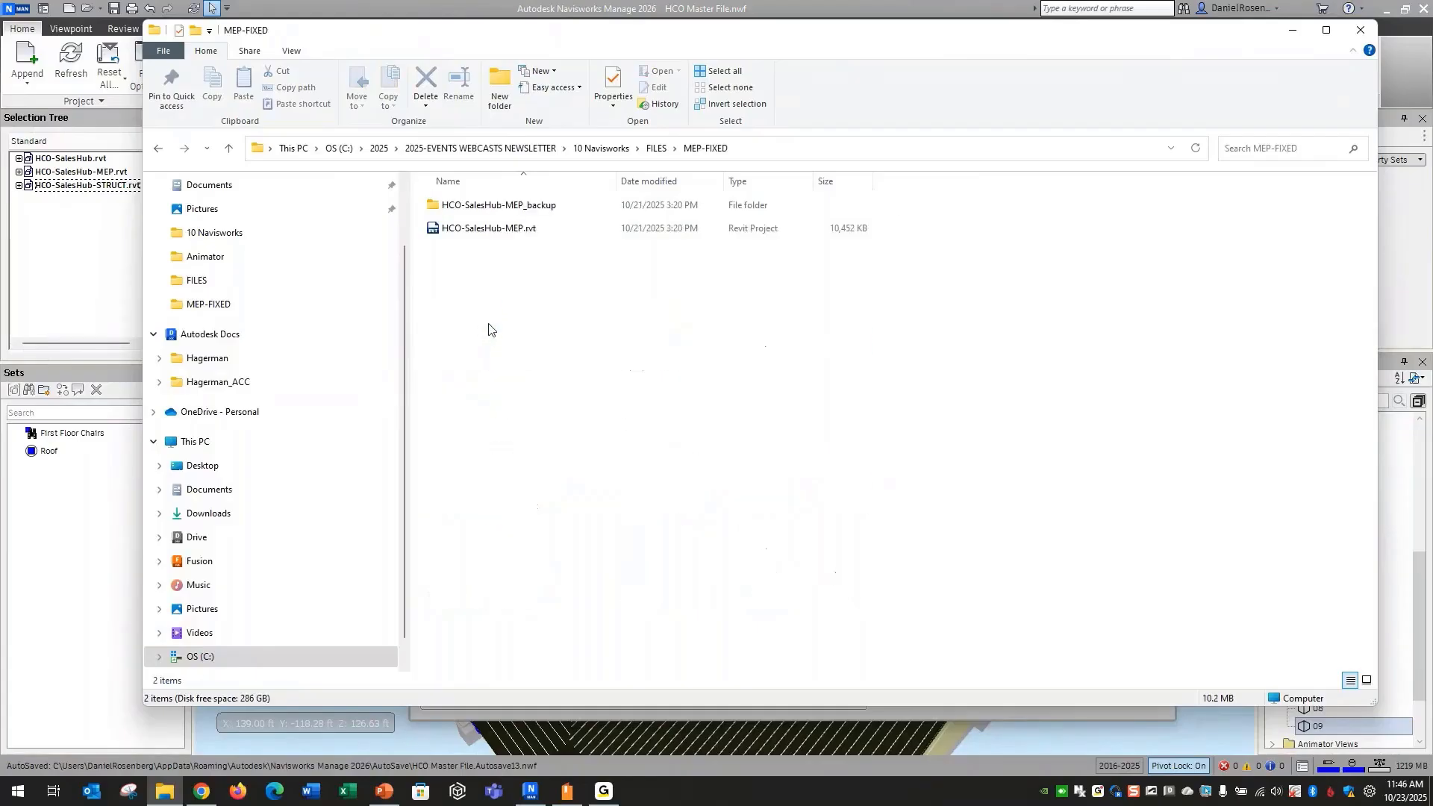
{"action": "left_click", "coordinate": [503, 231]}
{"action": "key", "text": "ctrl+c"}
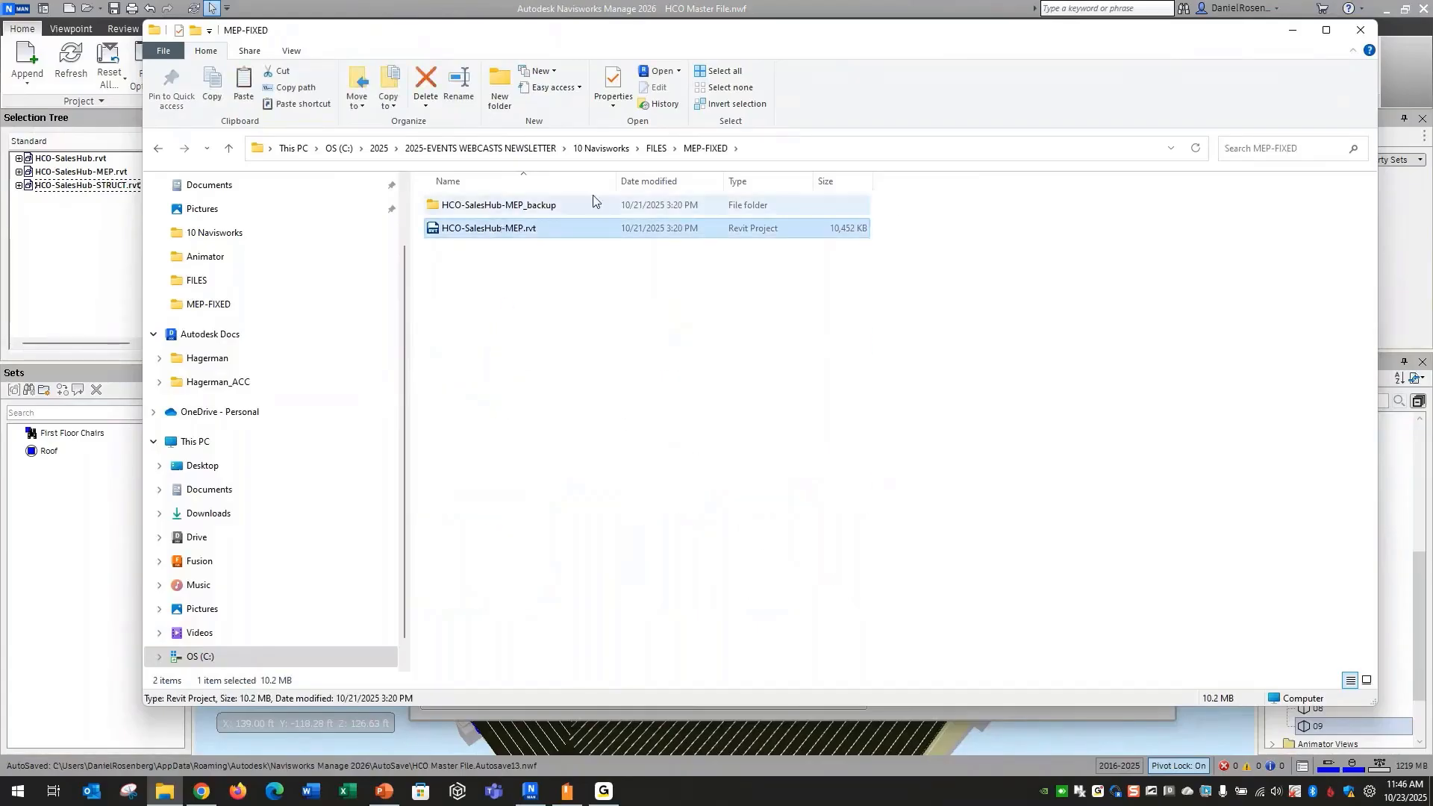
{"action": "left_click", "coordinate": [657, 147]}
{"action": "key", "text": "ctrl+v"}
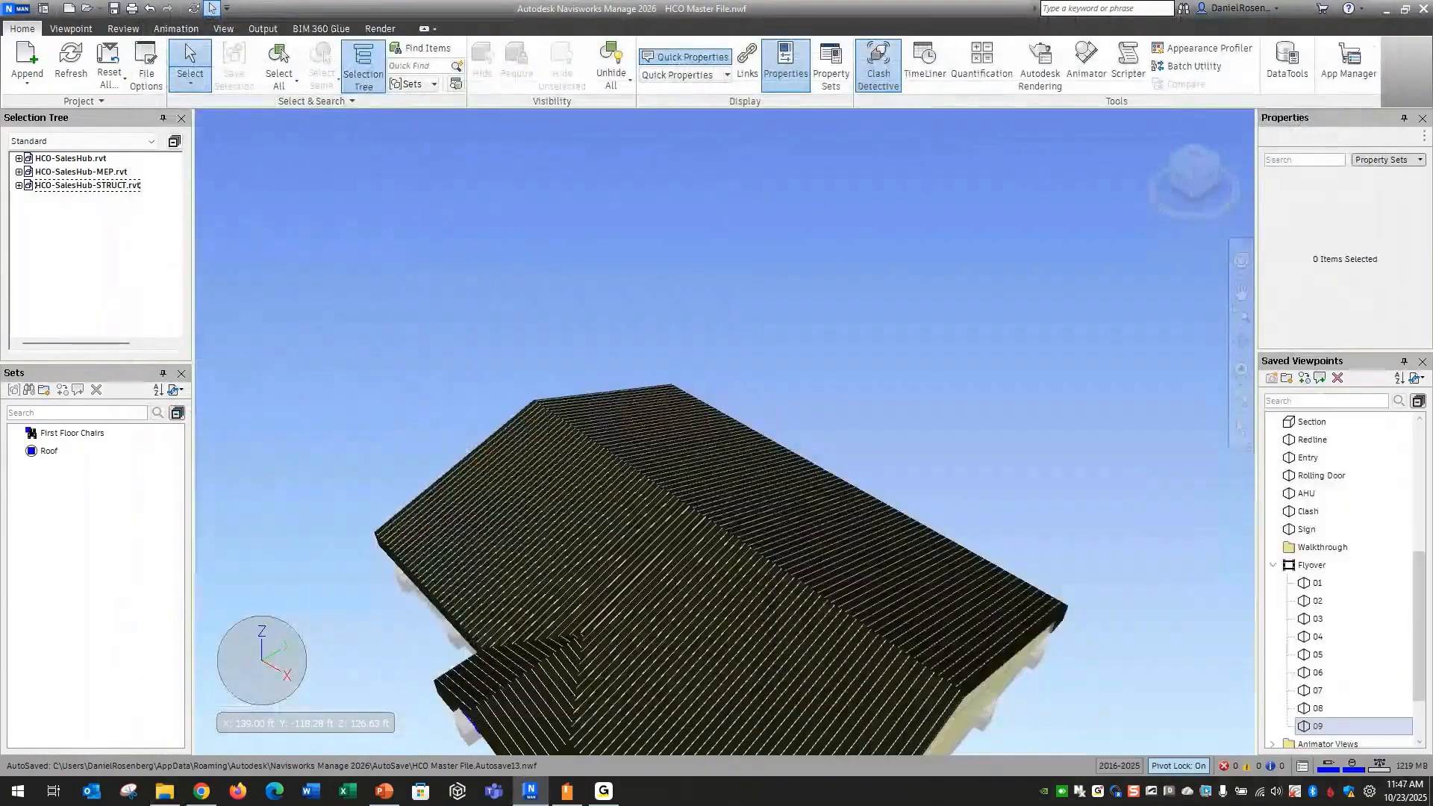
Return to Navisworks and examine the building's exterior from its front entrance side
{"action": "scroll", "coordinate": [567, 269], "scroll_direction": "down", "scroll_amount": 3}
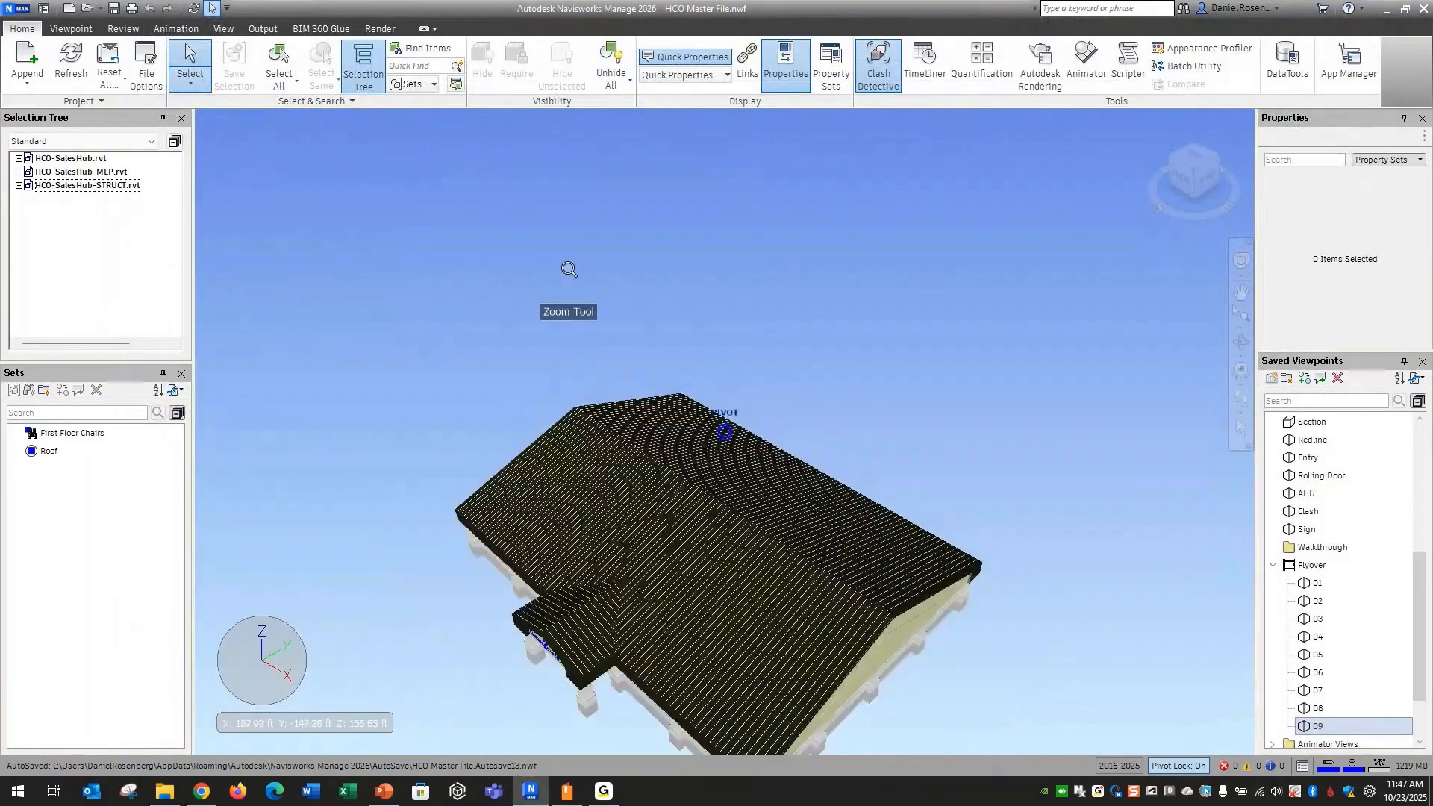
{"action": "scroll", "coordinate": [681, 604], "scroll_direction": "down", "scroll_amount": 2}
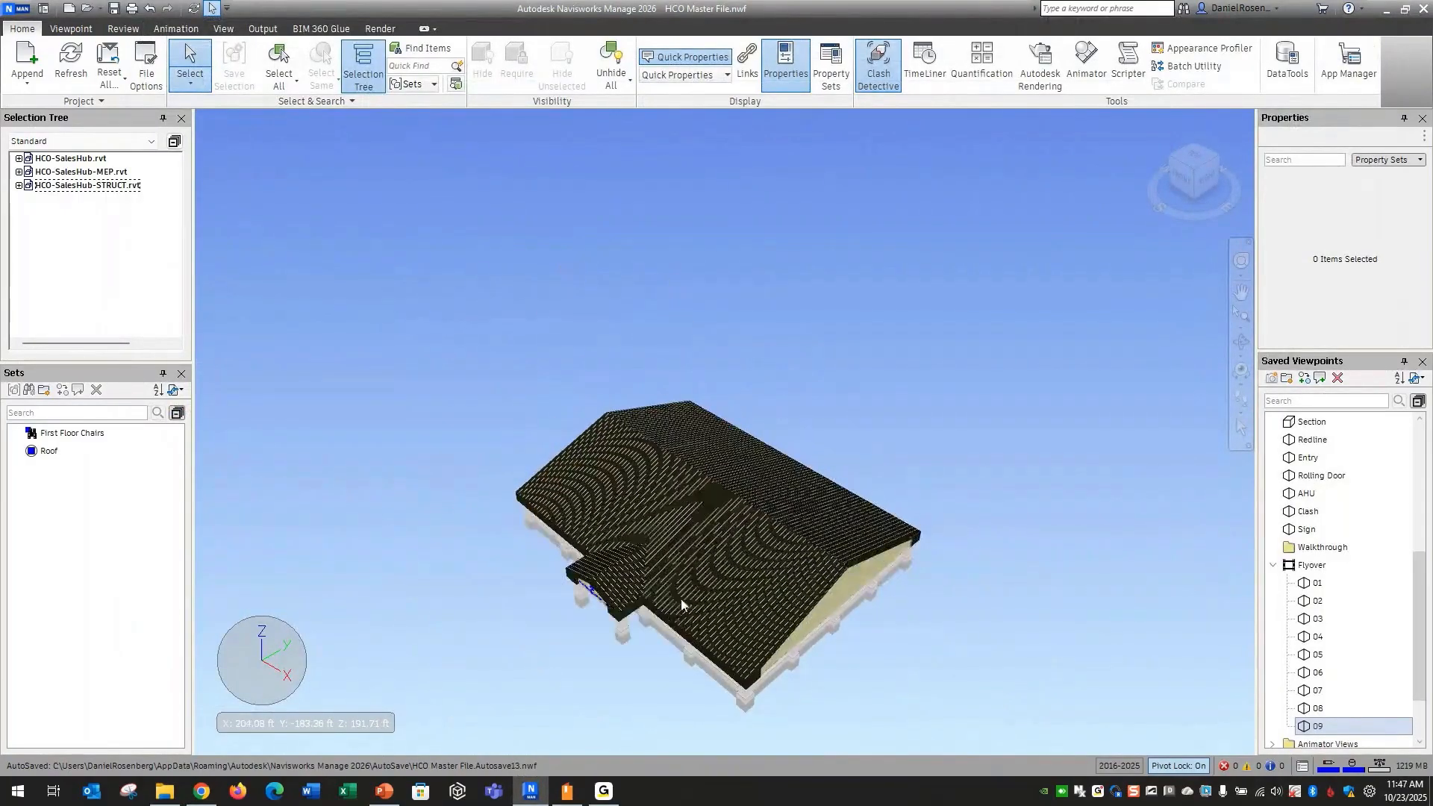
{"action": "middle_click_drag", "start_coordinate": [637, 613], "coordinate": [879, 558], "text": "shift"}
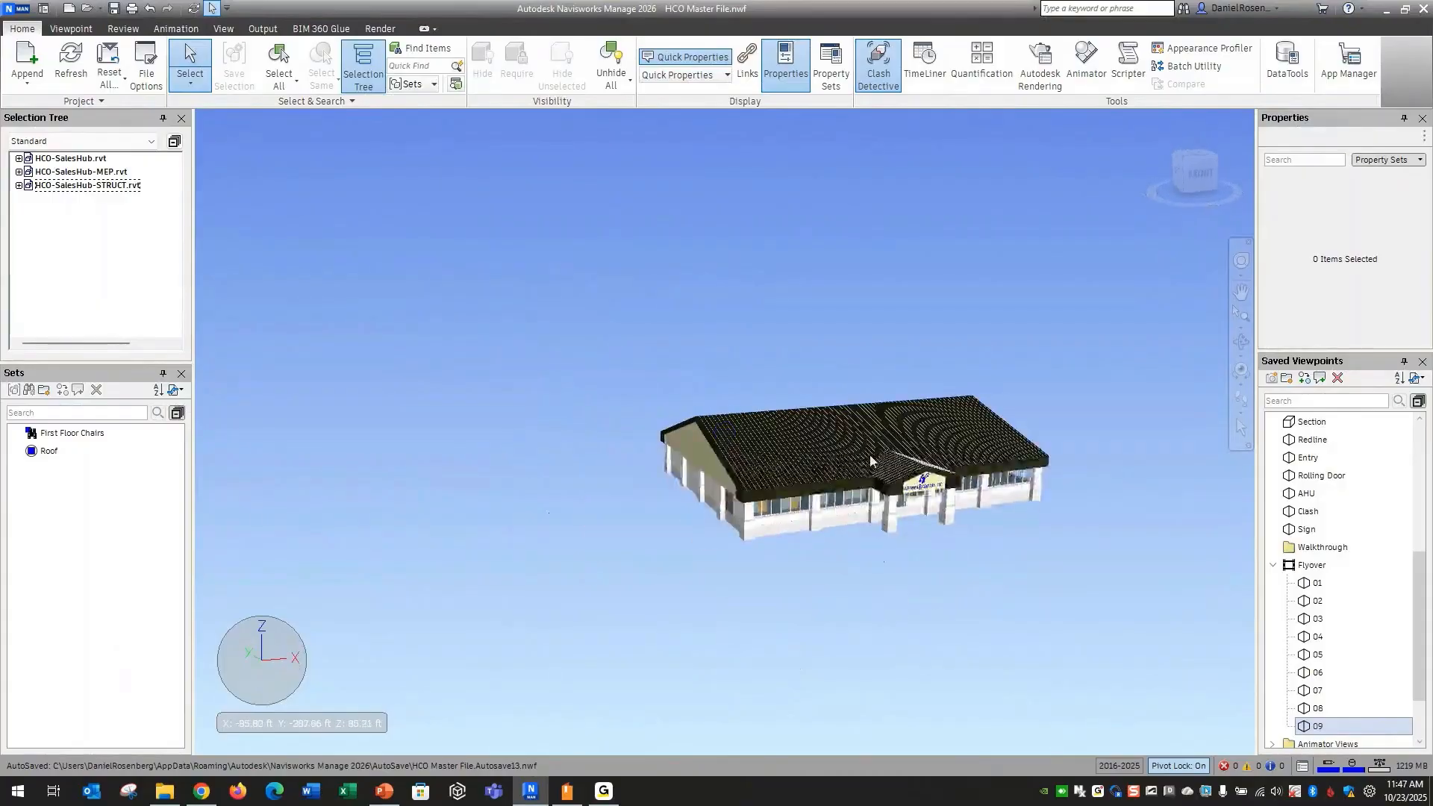
{"action": "middle_click_drag", "start_coordinate": [868, 458], "coordinate": [727, 484]}
{"action": "scroll", "coordinate": [728, 484], "scroll_direction": "up", "scroll_amount": 2}
{"action": "scroll", "coordinate": [814, 594], "scroll_direction": "up", "scroll_amount": 2}
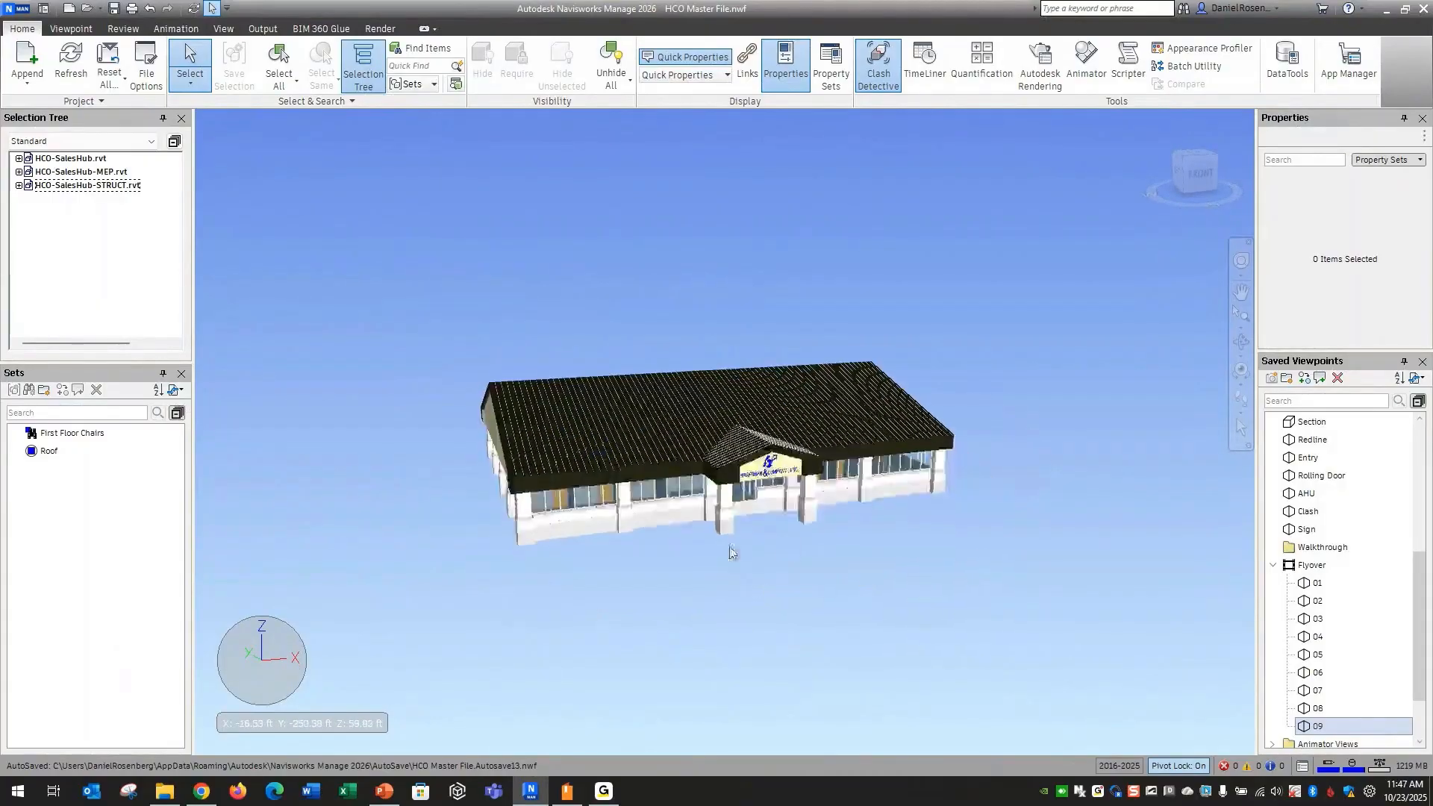
{"action": "scroll", "coordinate": [691, 535], "scroll_direction": "up", "scroll_amount": 2}
{"action": "middle_click_drag", "start_coordinate": [704, 531], "coordinate": [744, 515], "text": "shift"}
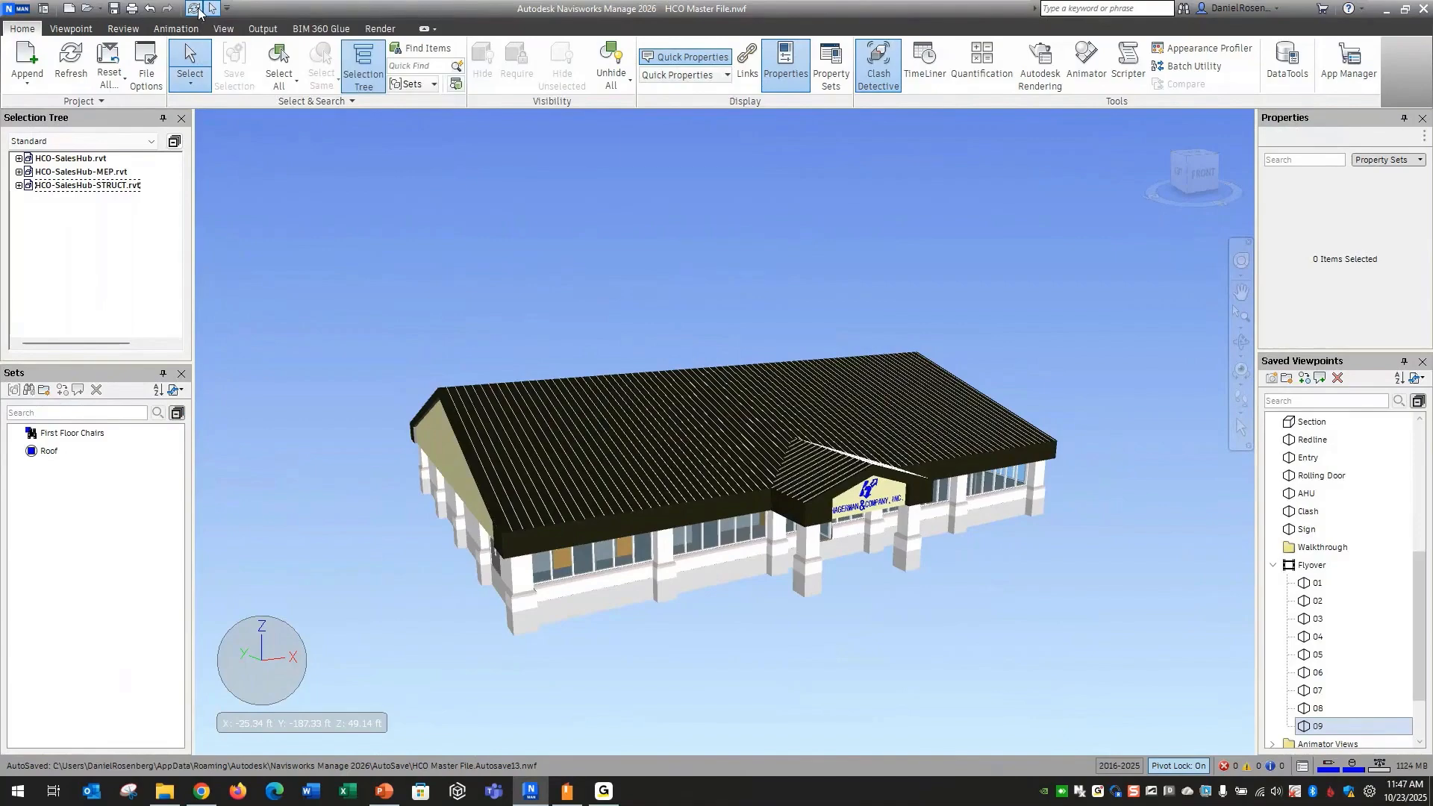
Refresh the master model to load the replaced MEP file and reposition the Clash Detective window over the scene
{"action": "left_click", "coordinate": [193, 9]}
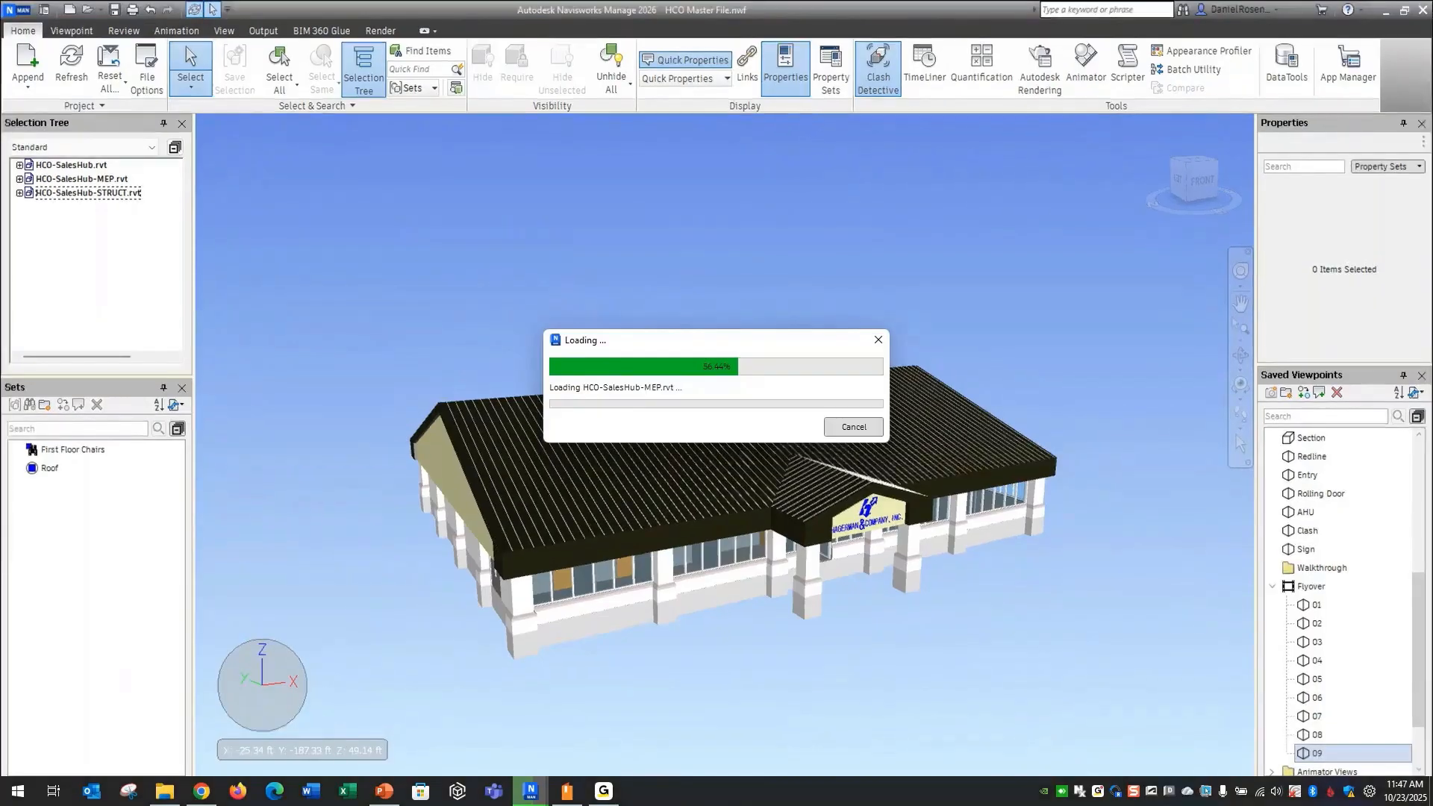
{"action": "left_click_drag", "start_coordinate": [1432, 221], "coordinate": [385, 114]}
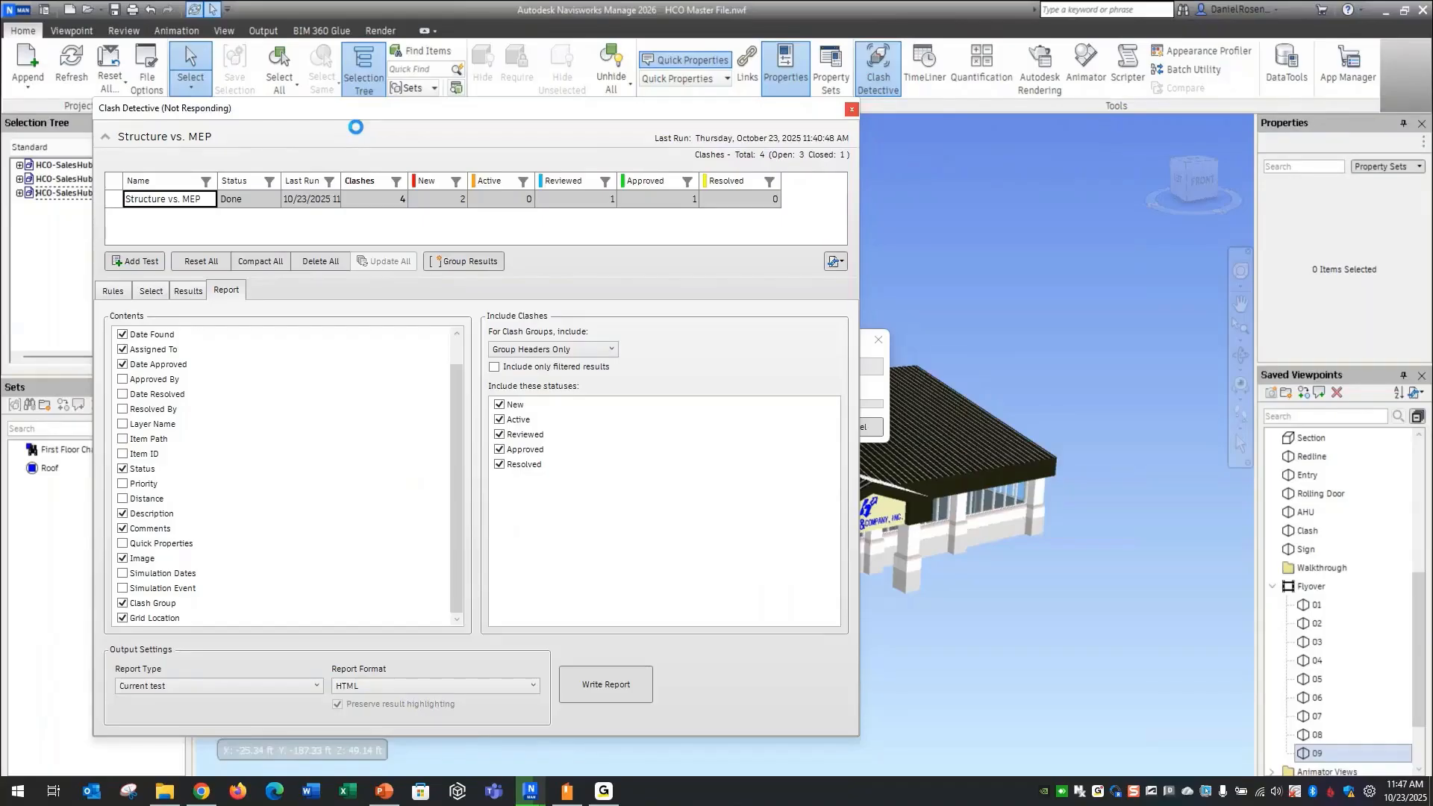
{"action": "left_click_drag", "start_coordinate": [381, 108], "coordinate": [837, 118]}
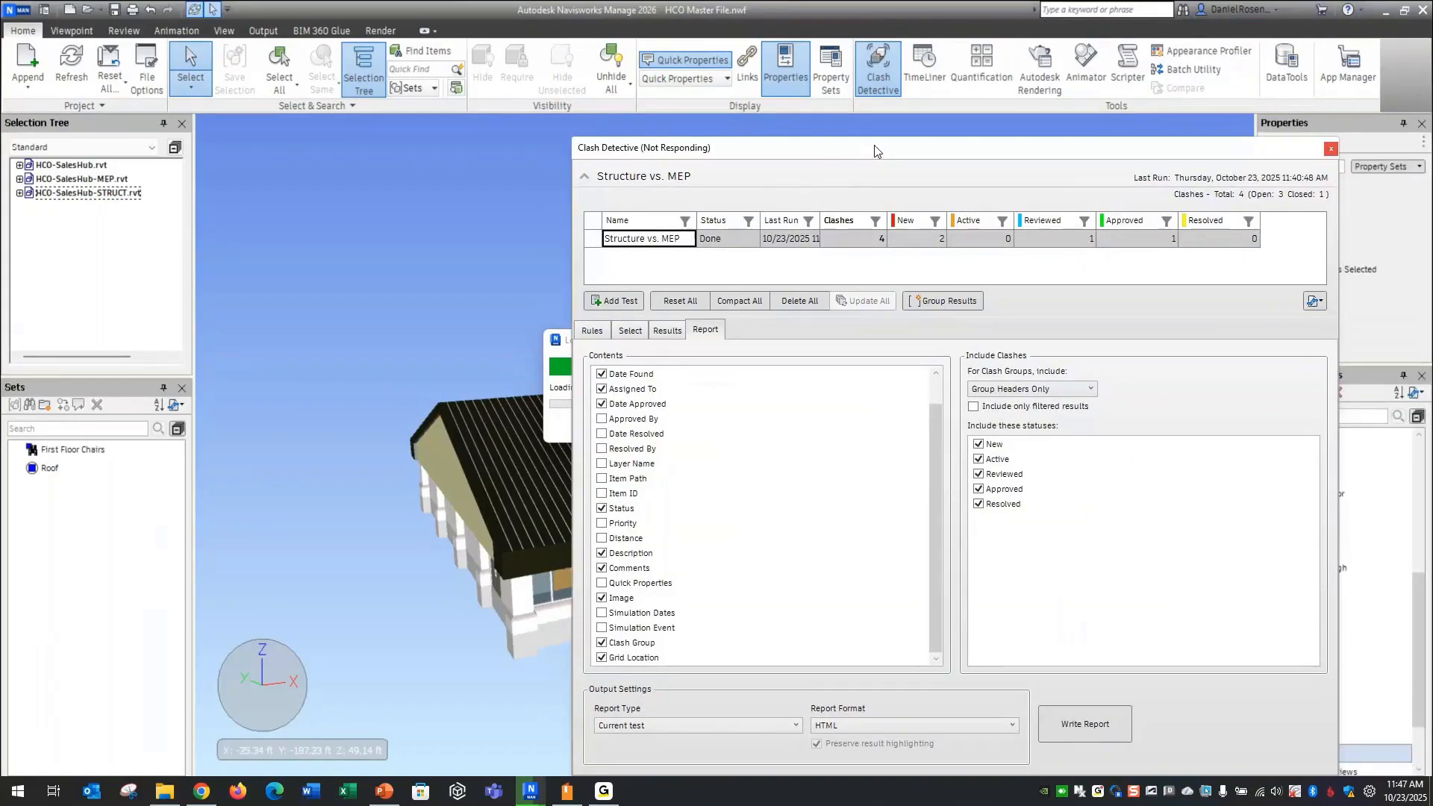
{"action": "left_click_drag", "start_coordinate": [875, 152], "coordinate": [675, 137]}
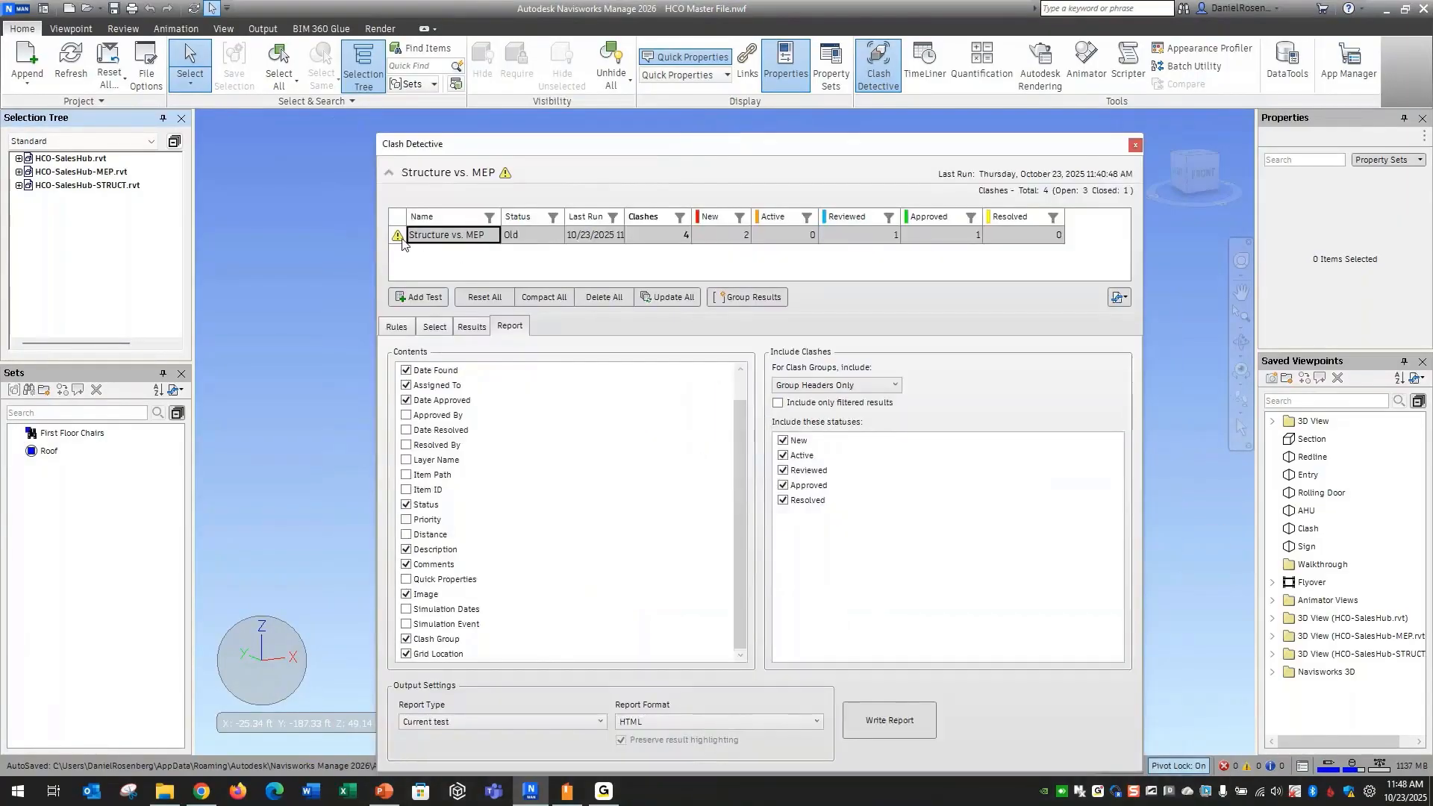
Update the outdated Structure vs. MEP clash test and inspect the Sprinkeler Pipe group in its results
{"action": "mouse_move", "coordinate": [401, 240]}
{"action": "left_click", "coordinate": [435, 327]}
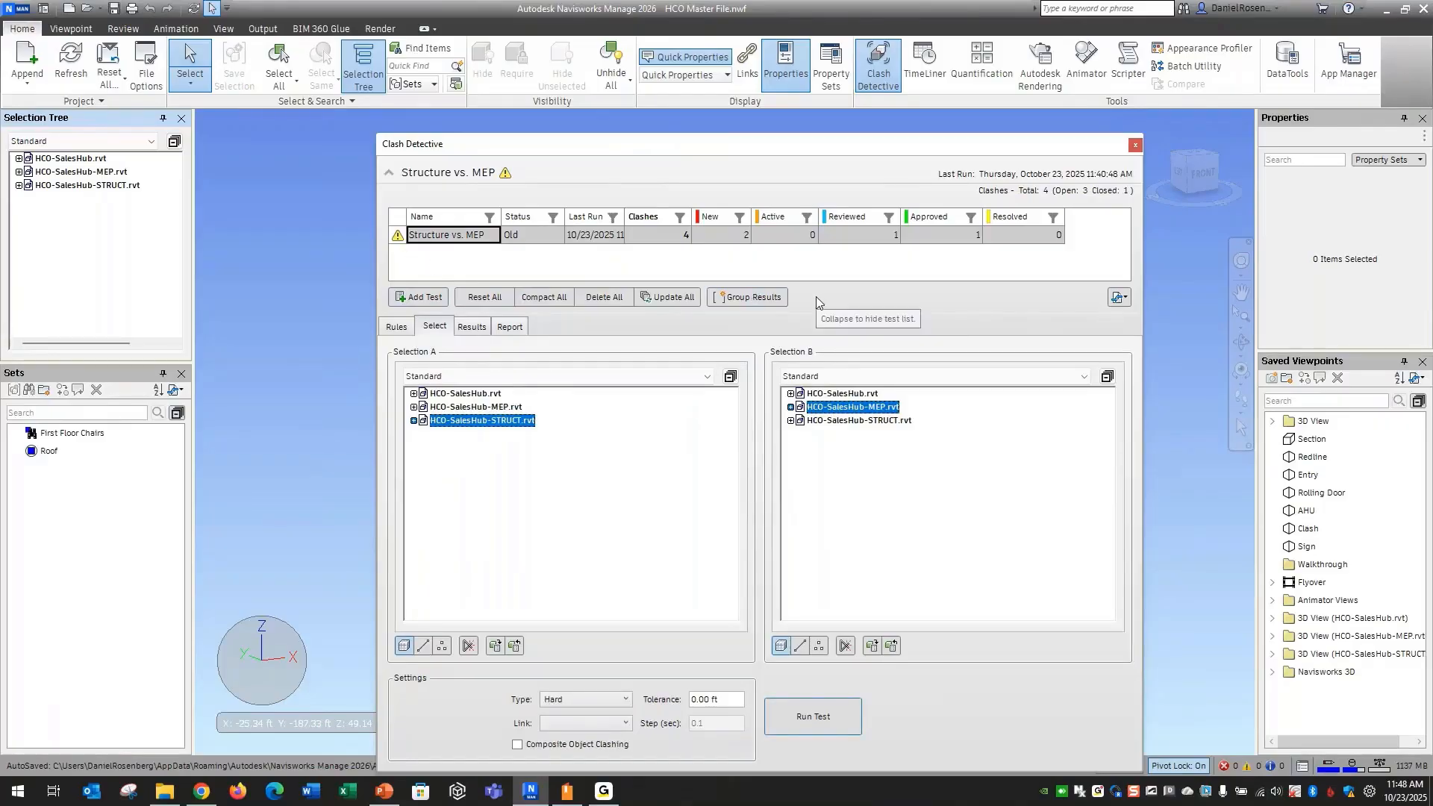
{"action": "left_click", "coordinate": [670, 299]}
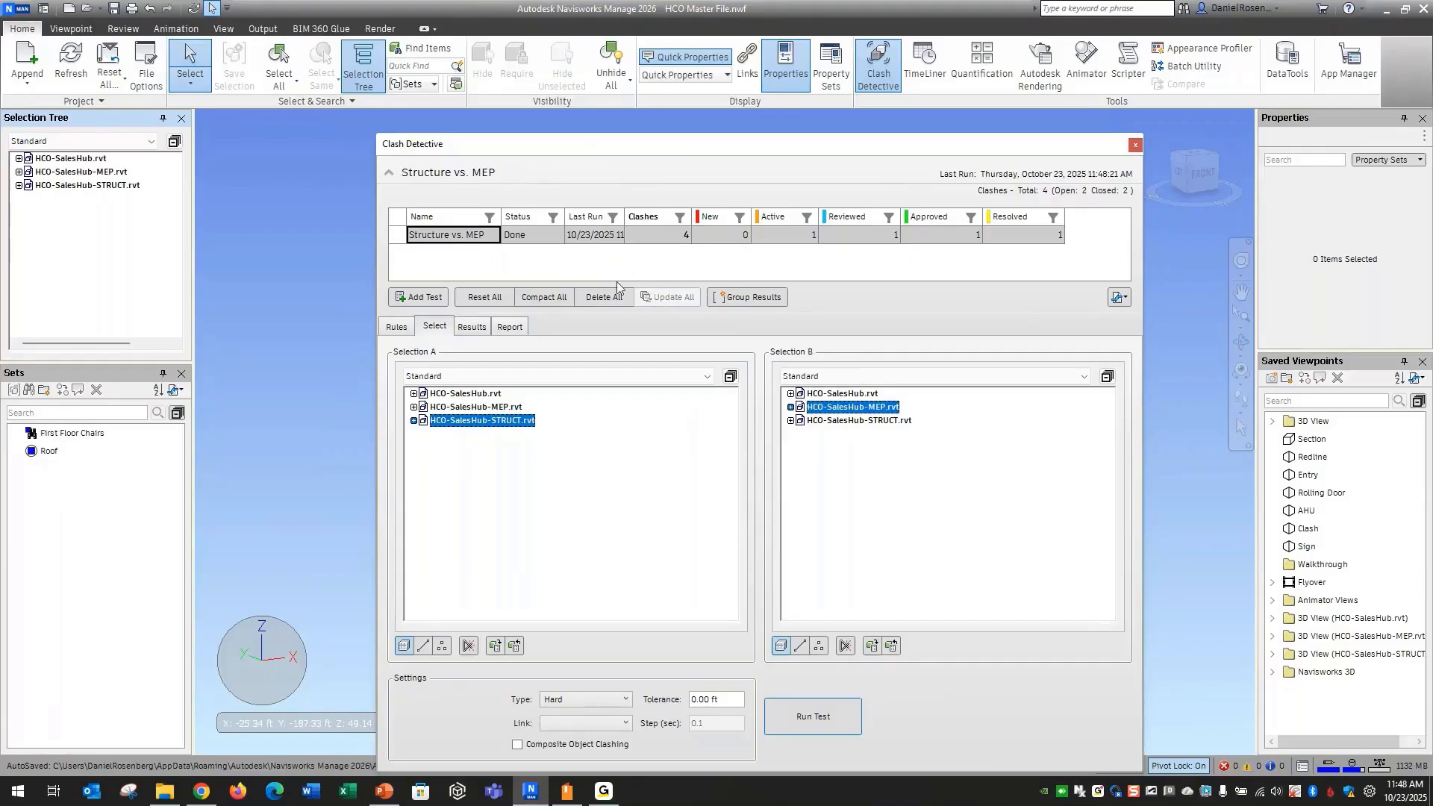
{"action": "left_click", "coordinate": [471, 326]}
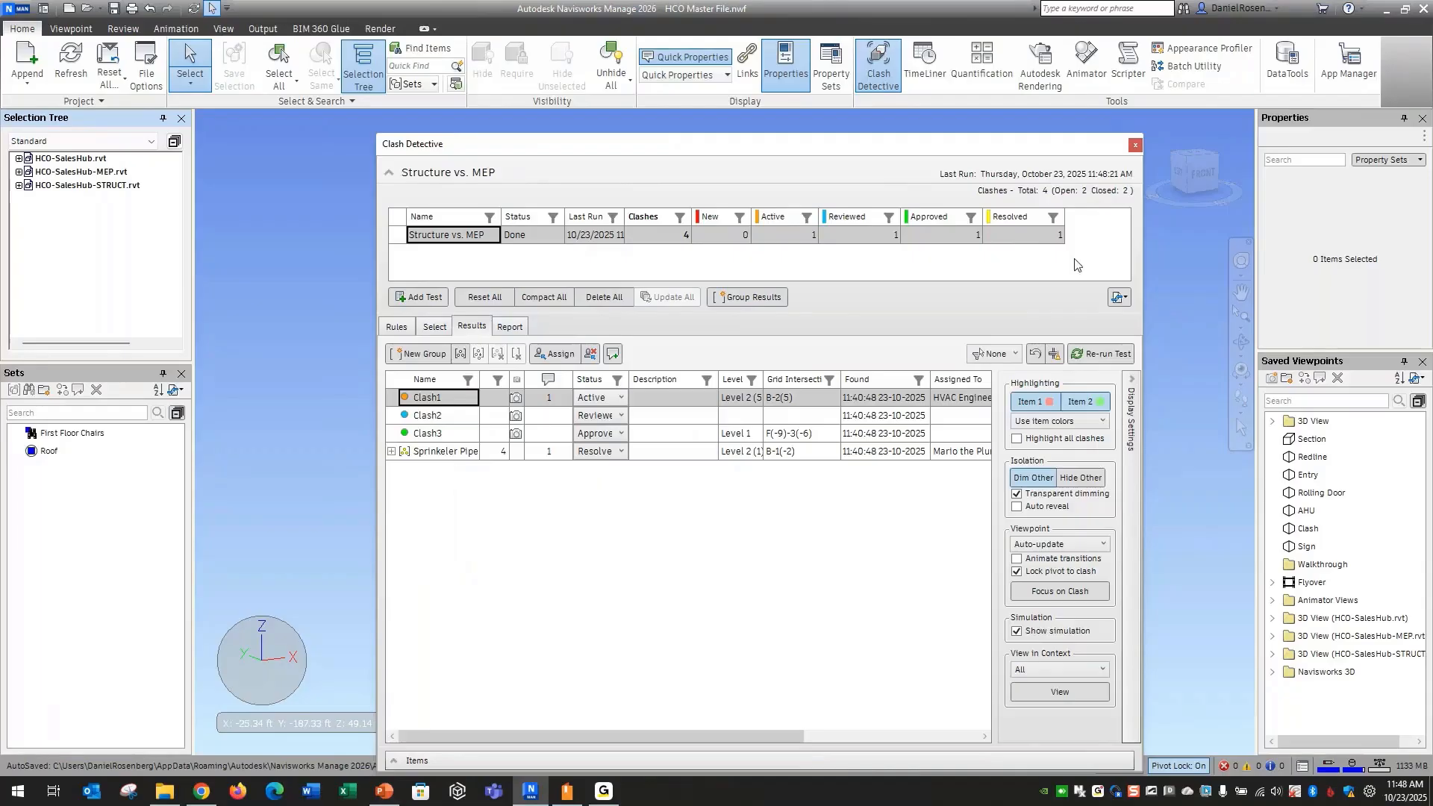
{"action": "left_click", "coordinate": [390, 453]}
{"action": "left_click", "coordinate": [390, 453]}
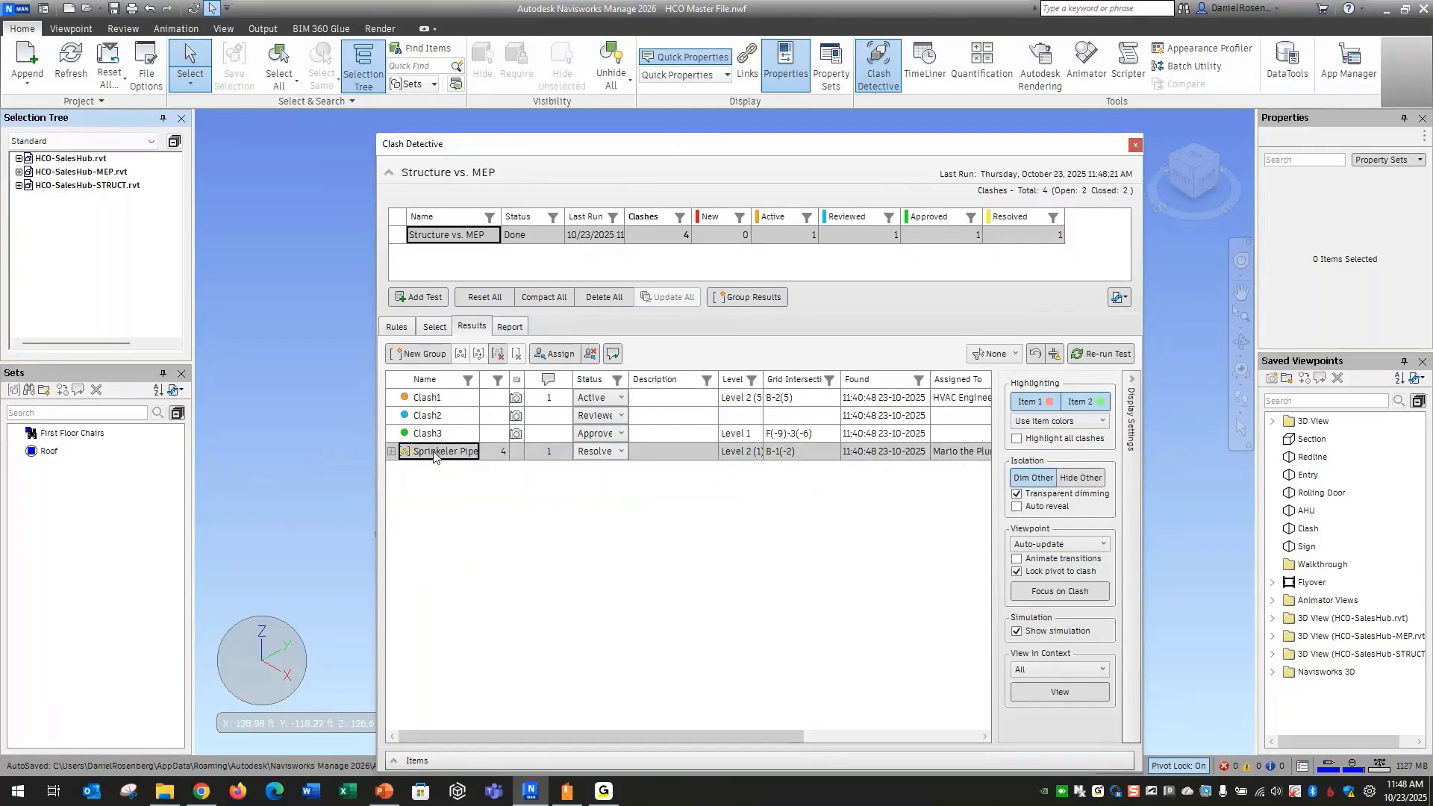
Move the Clash Detective window off the scene and inspect the Sprinkeler Pipe group's pipe where it runs by the structural frame
{"action": "left_click_drag", "start_coordinate": [771, 146], "coordinate": [1406, 338]}
{"action": "scroll", "coordinate": [734, 452], "scroll_direction": "up", "scroll_amount": 5}
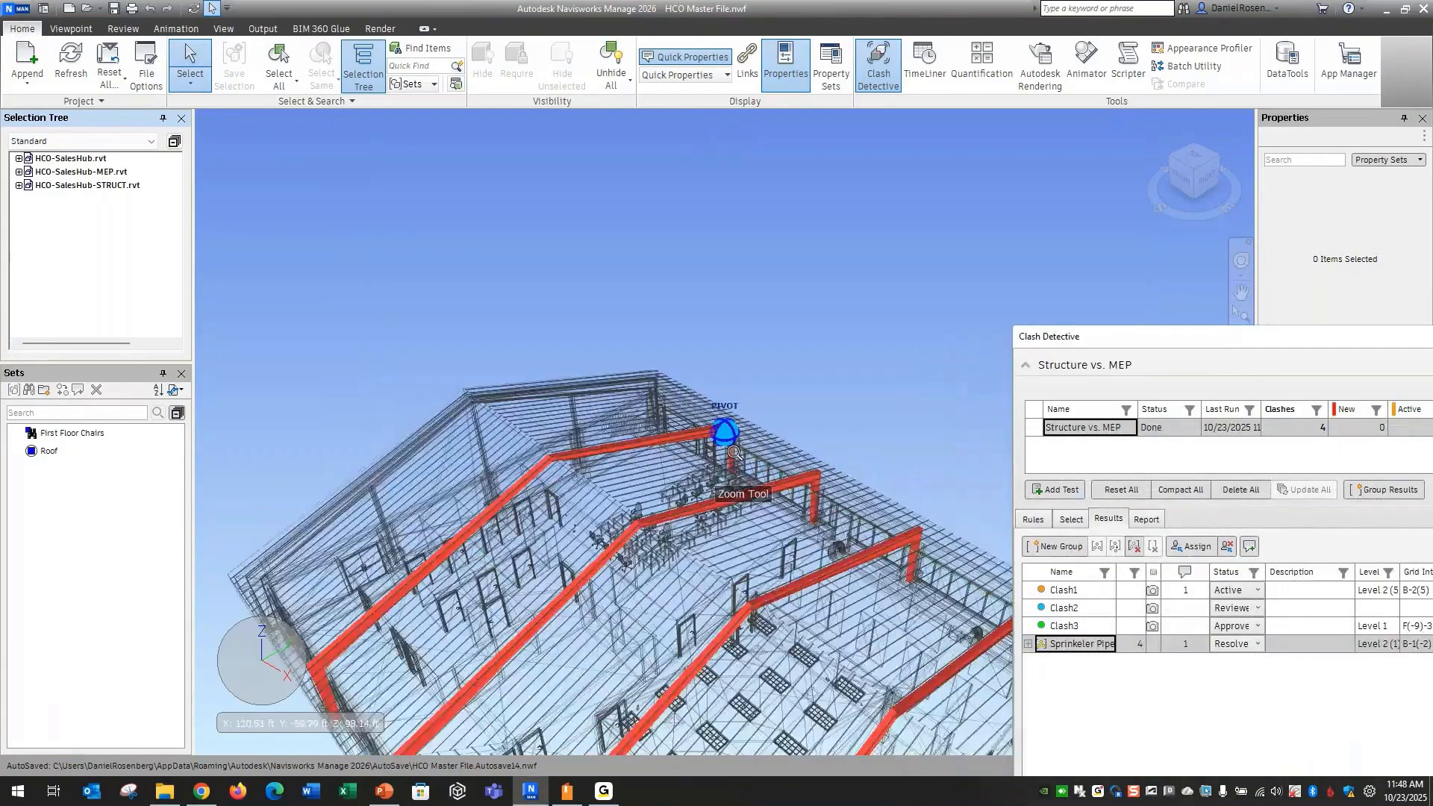
{"action": "scroll", "coordinate": [733, 452], "scroll_direction": "up", "scroll_amount": 5}
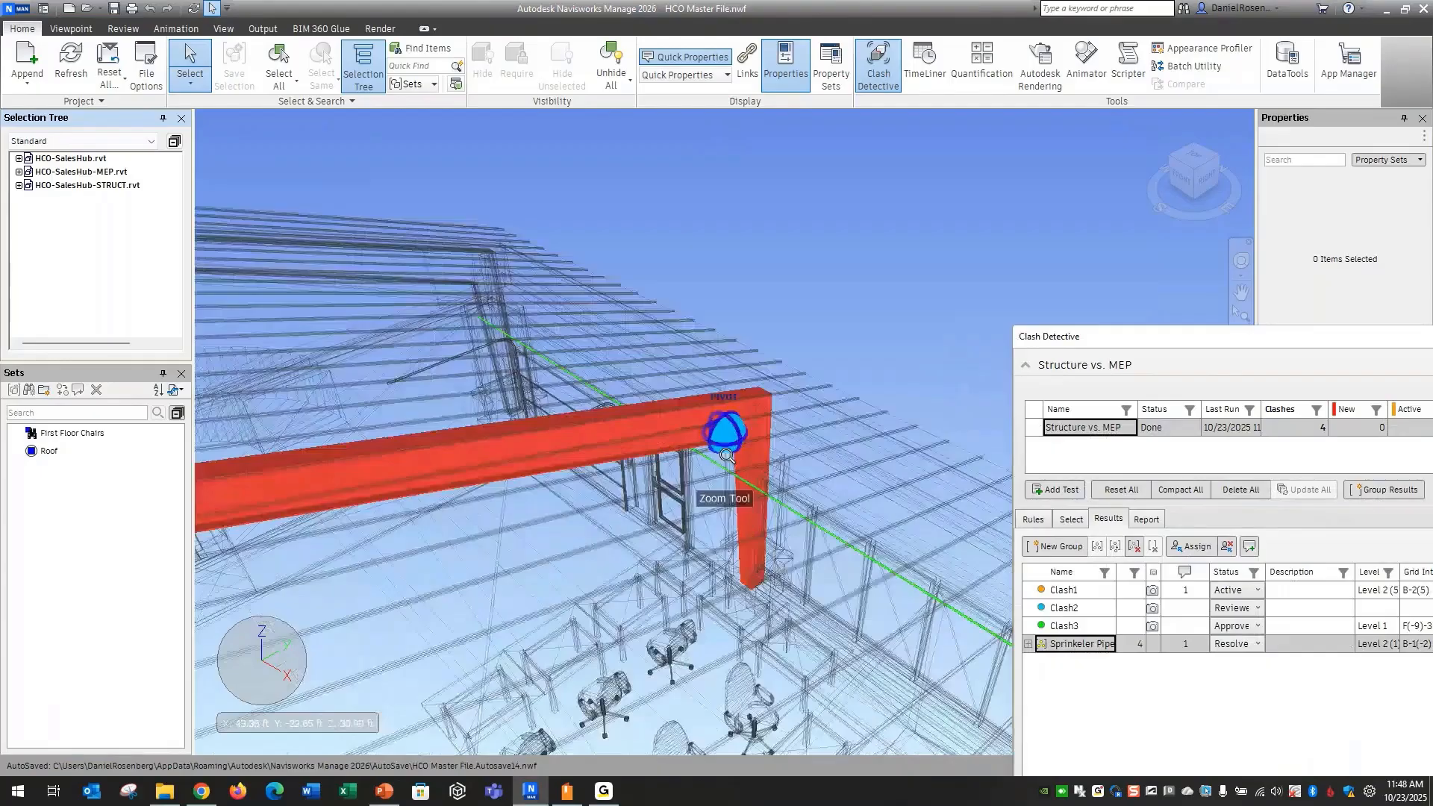
{"action": "scroll", "coordinate": [681, 456], "scroll_direction": "down", "scroll_amount": 5}
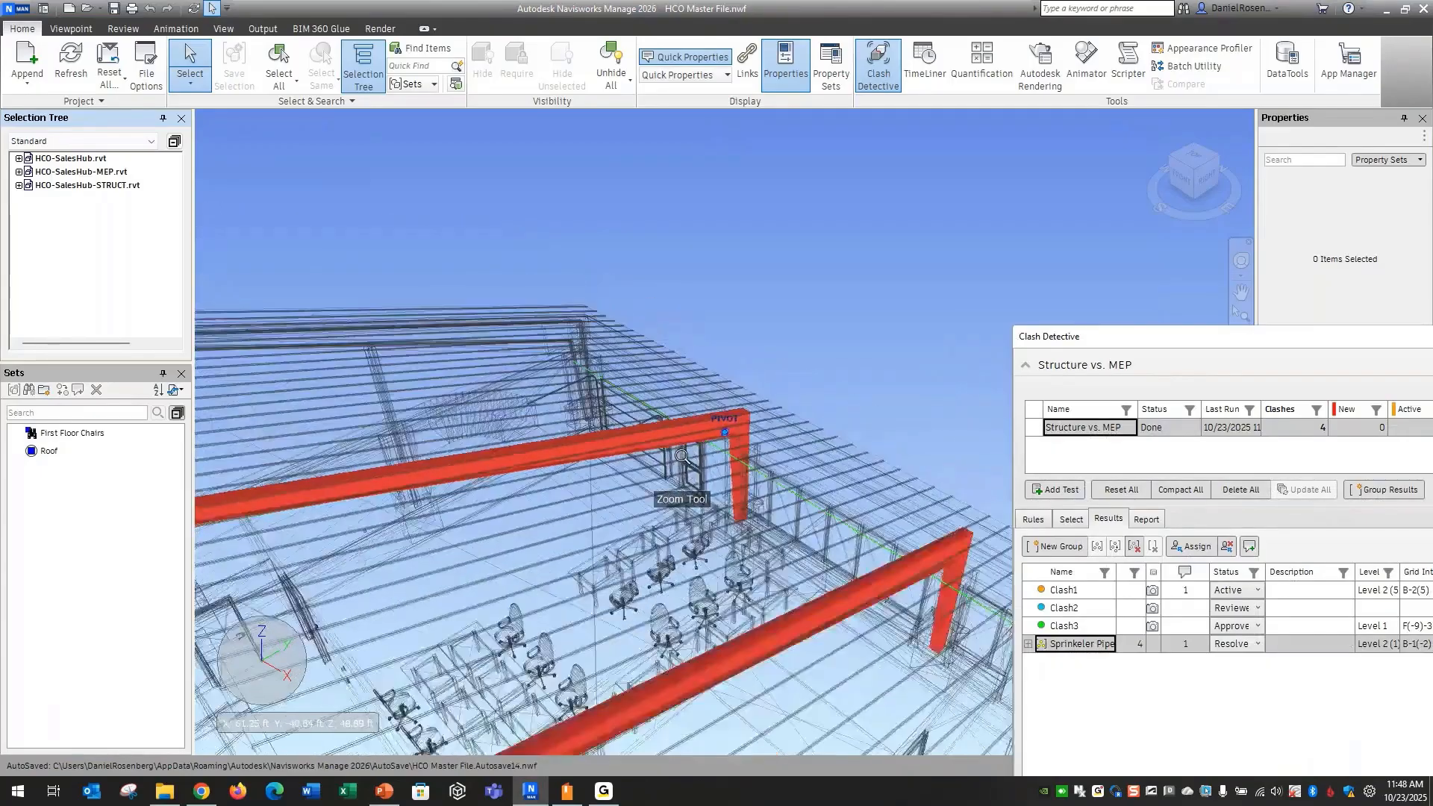
{"action": "scroll", "coordinate": [681, 456], "scroll_direction": "down", "scroll_amount": 5}
Select Clash1 in the results and inspect up close where its highlighted MEP element meets the structural frame
{"action": "left_click_drag", "start_coordinate": [1106, 343], "coordinate": [767, 478]}
{"action": "left_click", "coordinate": [603, 423]}
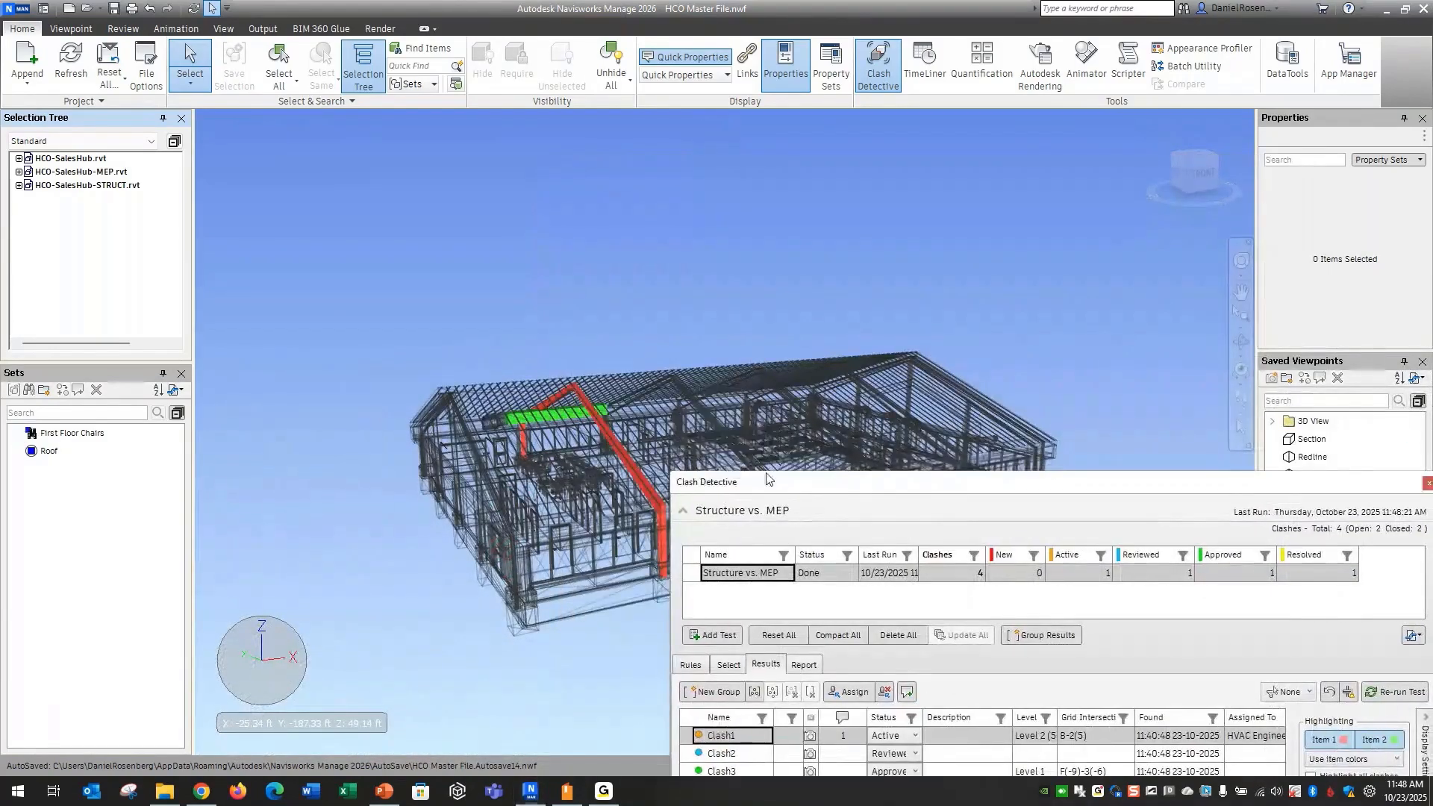
{"action": "scroll", "coordinate": [432, 421], "scroll_direction": "up", "scroll_amount": 3}
{"action": "middle_click_drag", "start_coordinate": [431, 421], "coordinate": [567, 437], "text": "shift"}
{"action": "scroll", "coordinate": [783, 446], "scroll_direction": "up", "scroll_amount": 3}
{"action": "middle_click_drag", "start_coordinate": [784, 446], "coordinate": [828, 448], "text": "shift"}
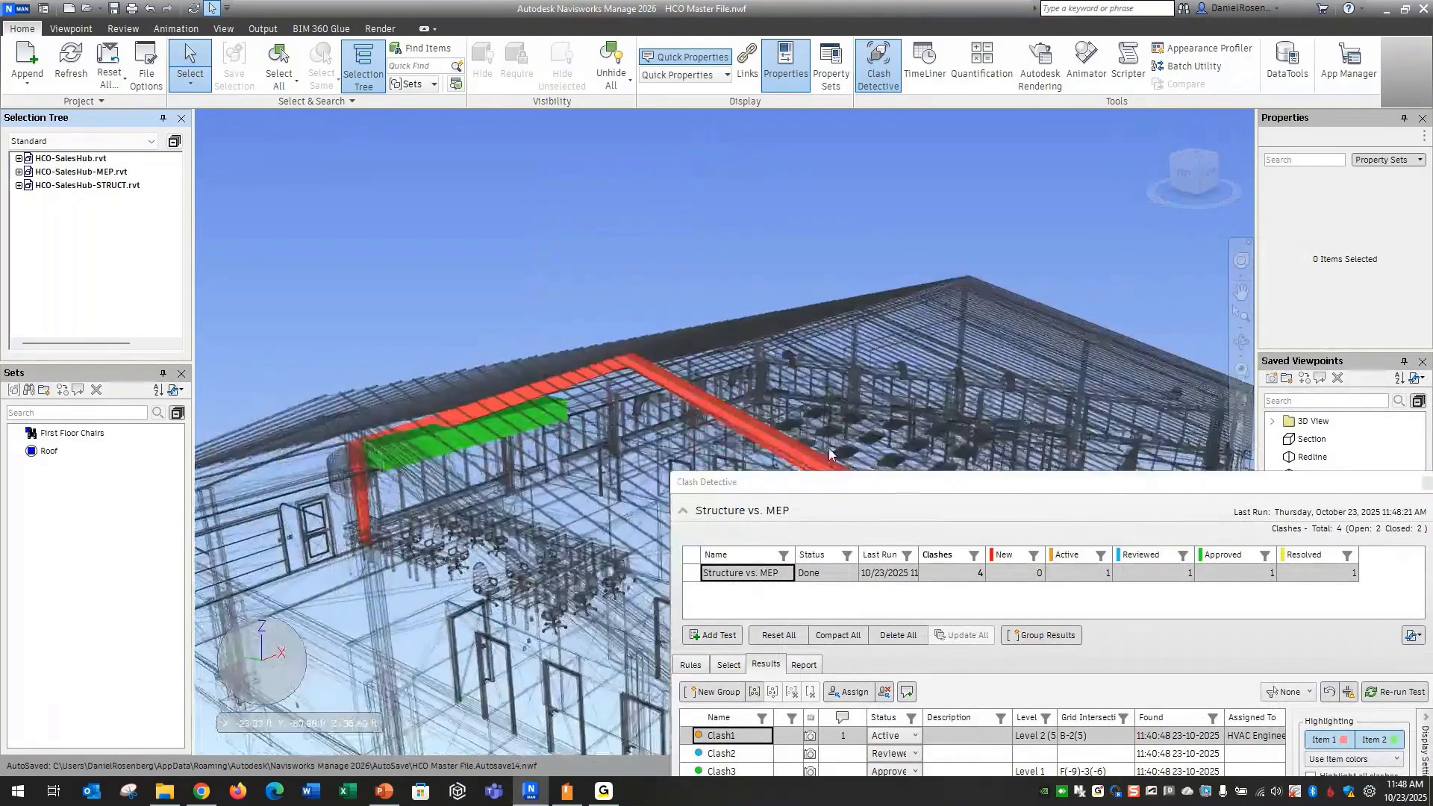
{"action": "left_click_drag", "start_coordinate": [844, 486], "coordinate": [543, 162]}
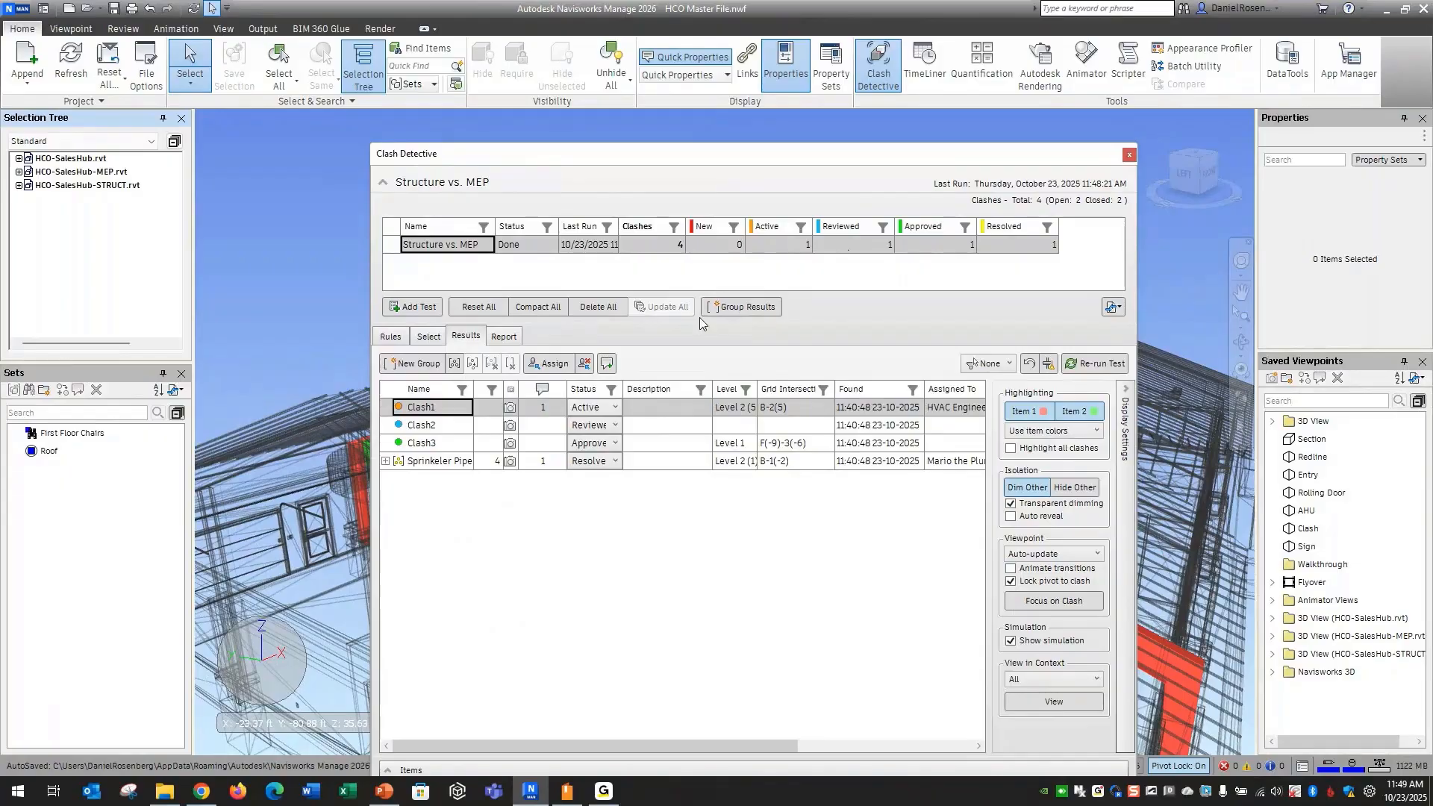
{"action": "left_click_drag", "start_coordinate": [651, 159], "coordinate": [611, 105]}
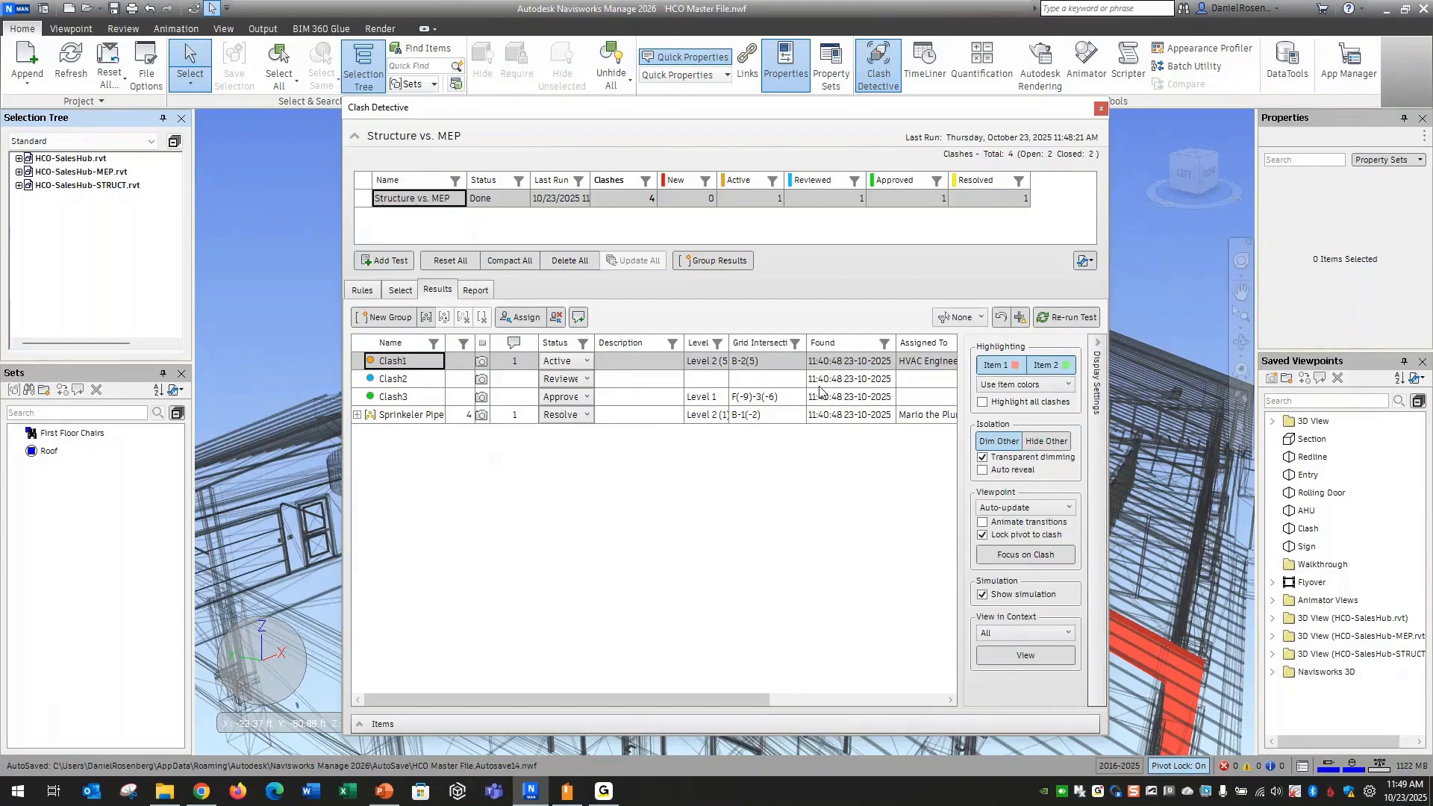
{"action": "left_click_drag", "start_coordinate": [752, 110], "coordinate": [758, 182]}
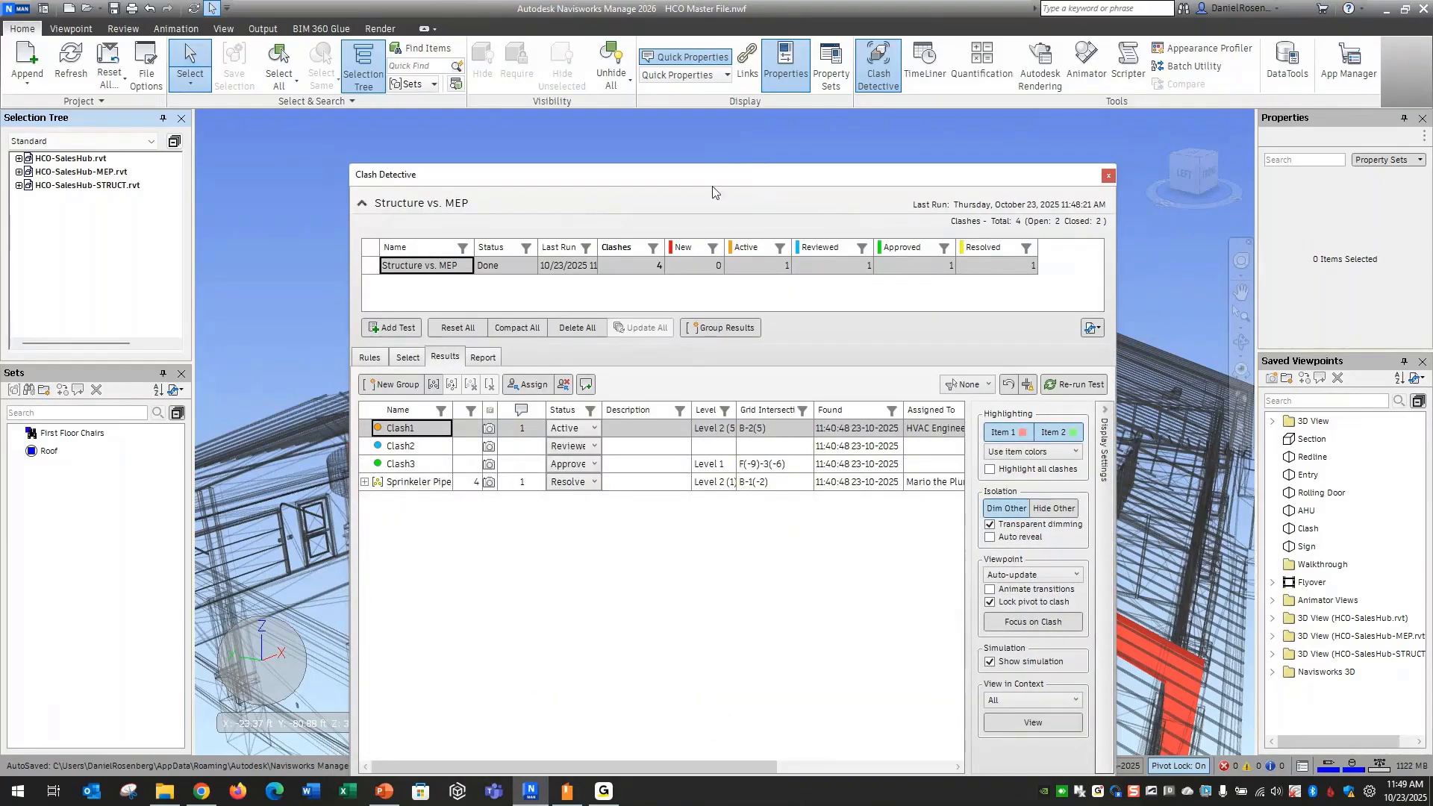
{"action": "left_click_drag", "start_coordinate": [711, 177], "coordinate": [808, 646]}
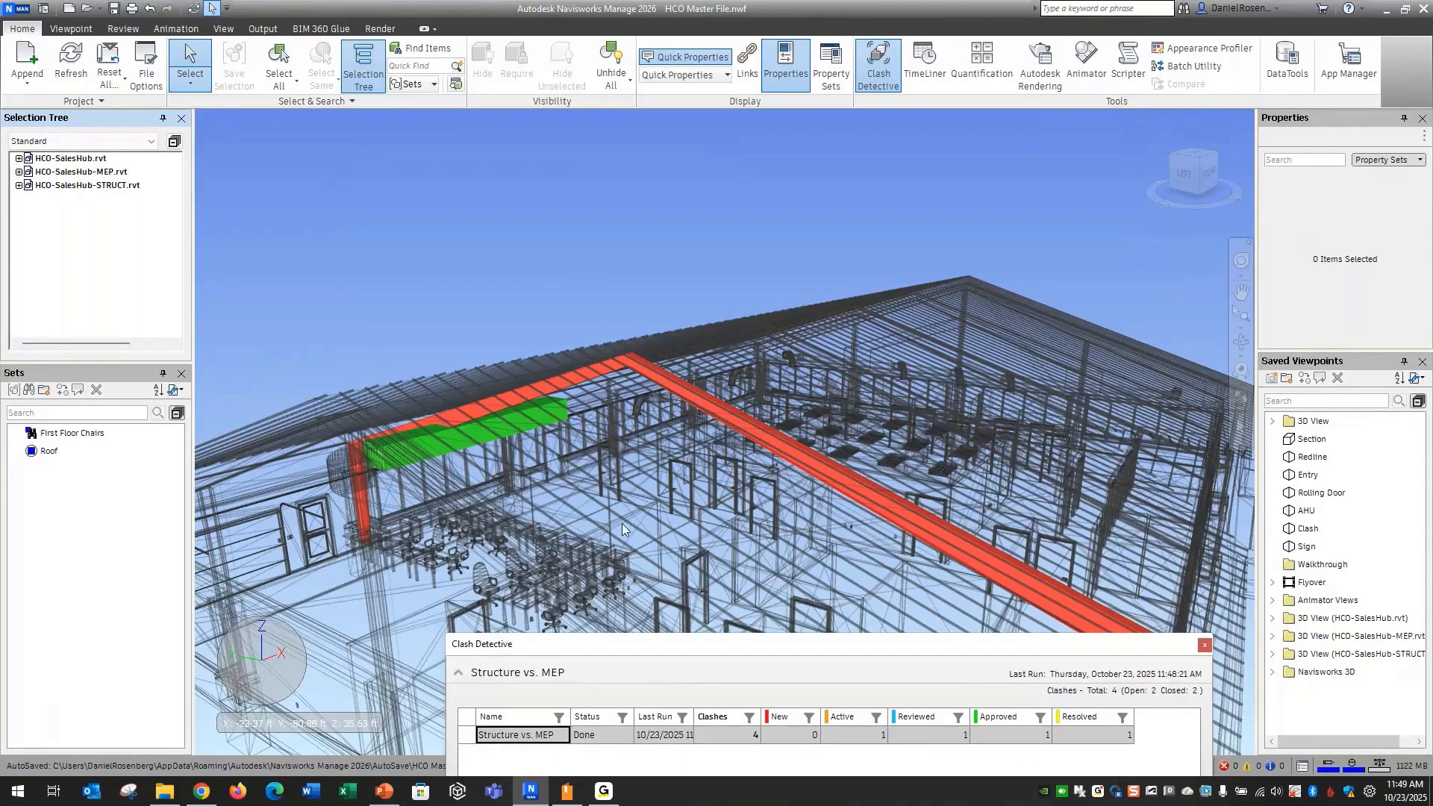
{"action": "left_click_drag", "start_coordinate": [773, 646], "coordinate": [668, 198]}
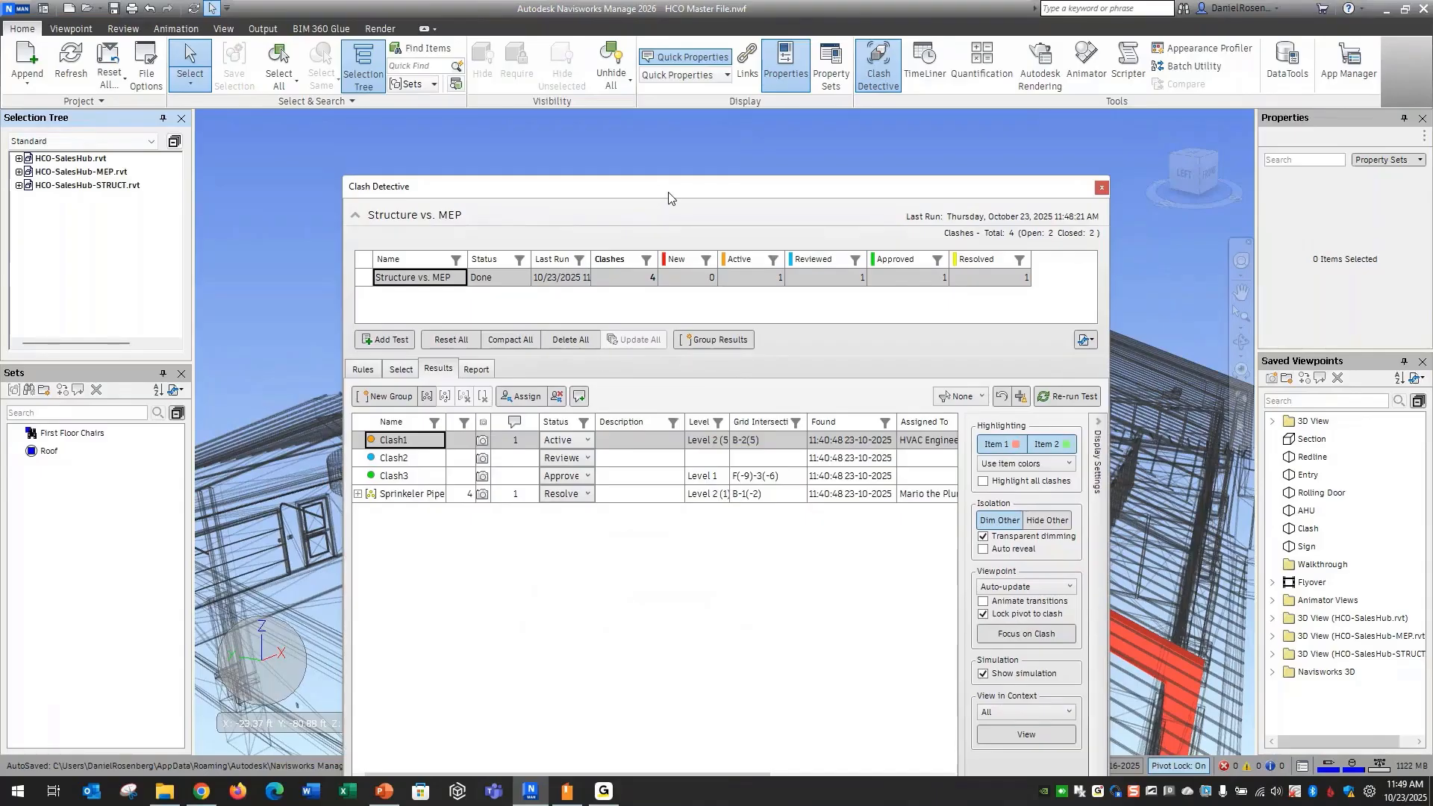
{"action": "left_click_drag", "start_coordinate": [668, 197], "coordinate": [668, 184]}
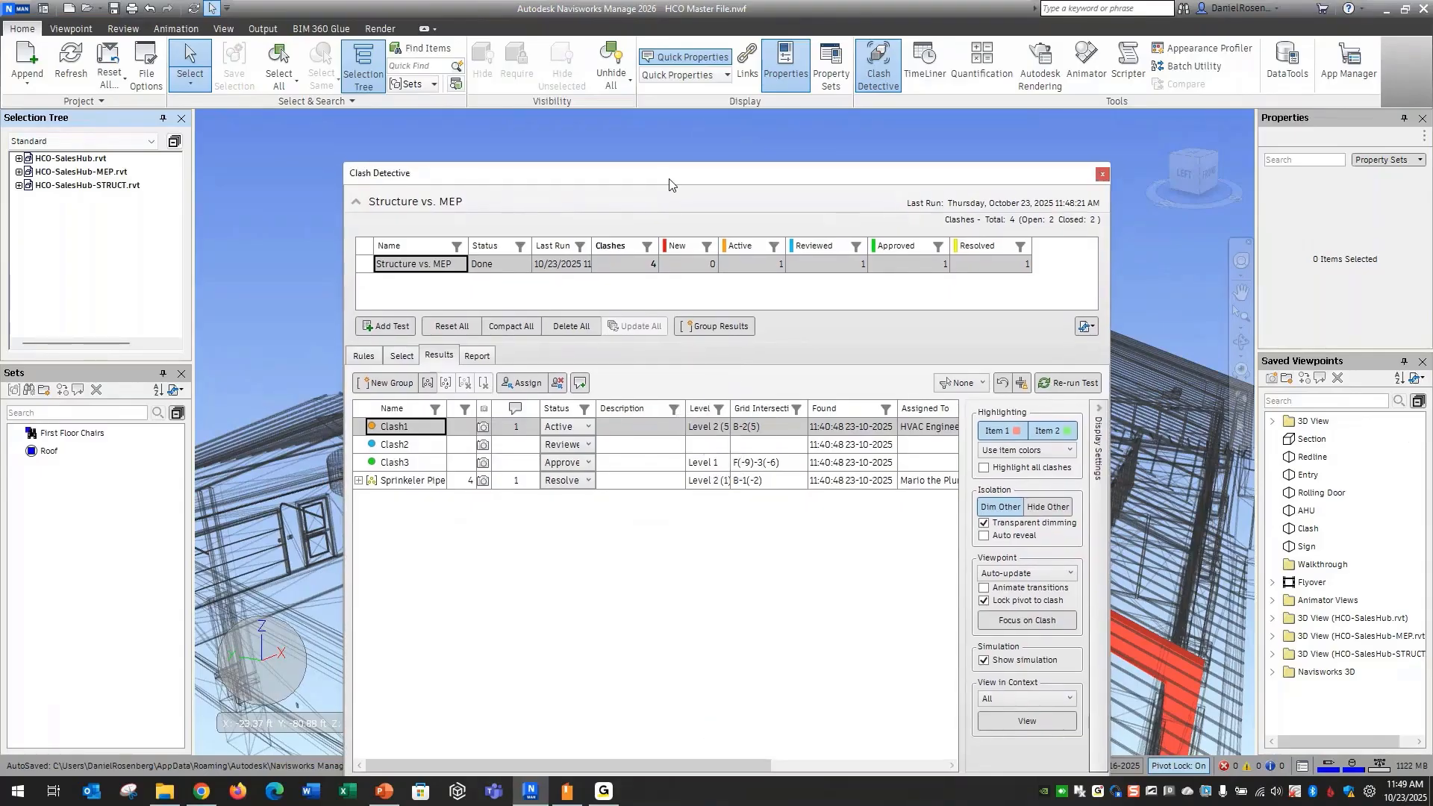